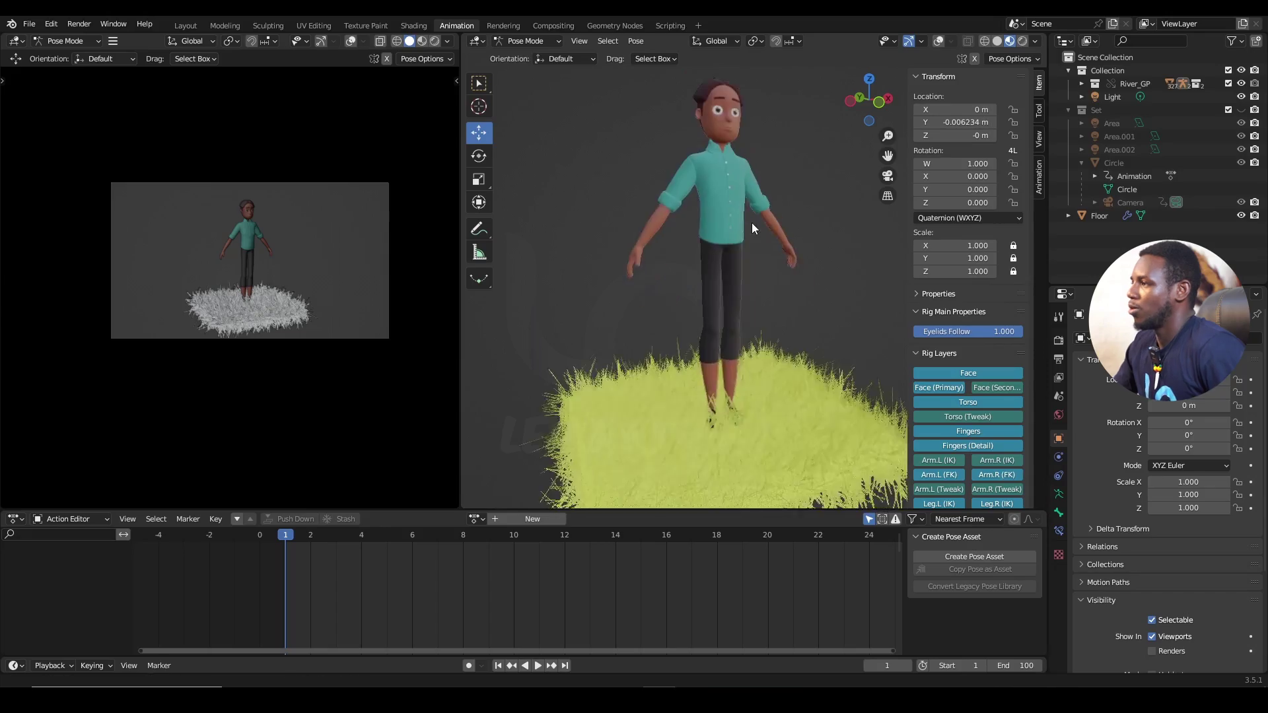
# Turn on the viewport overlays to reveal the character's rig controls and select the torso control.
pyautogui.scroll(-5, 751, 222)
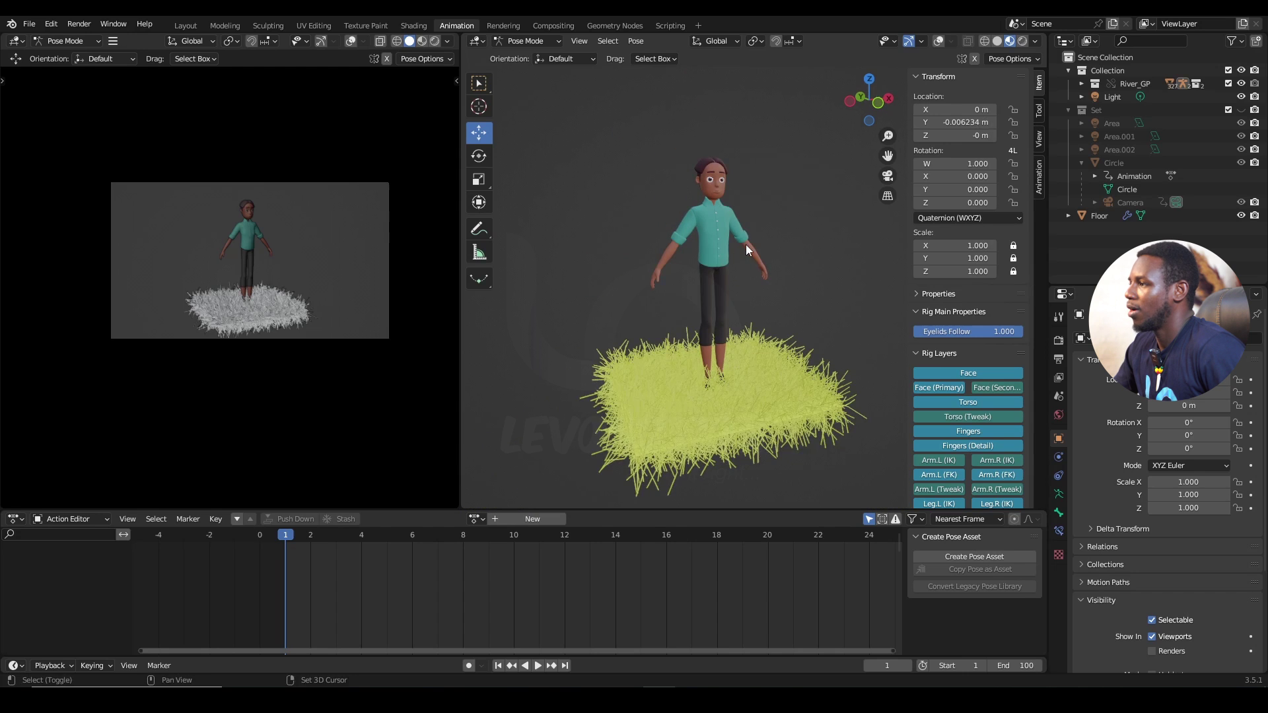
pyautogui.moveTo(755, 260); pyautogui.dragTo(757, 274, button='middle')
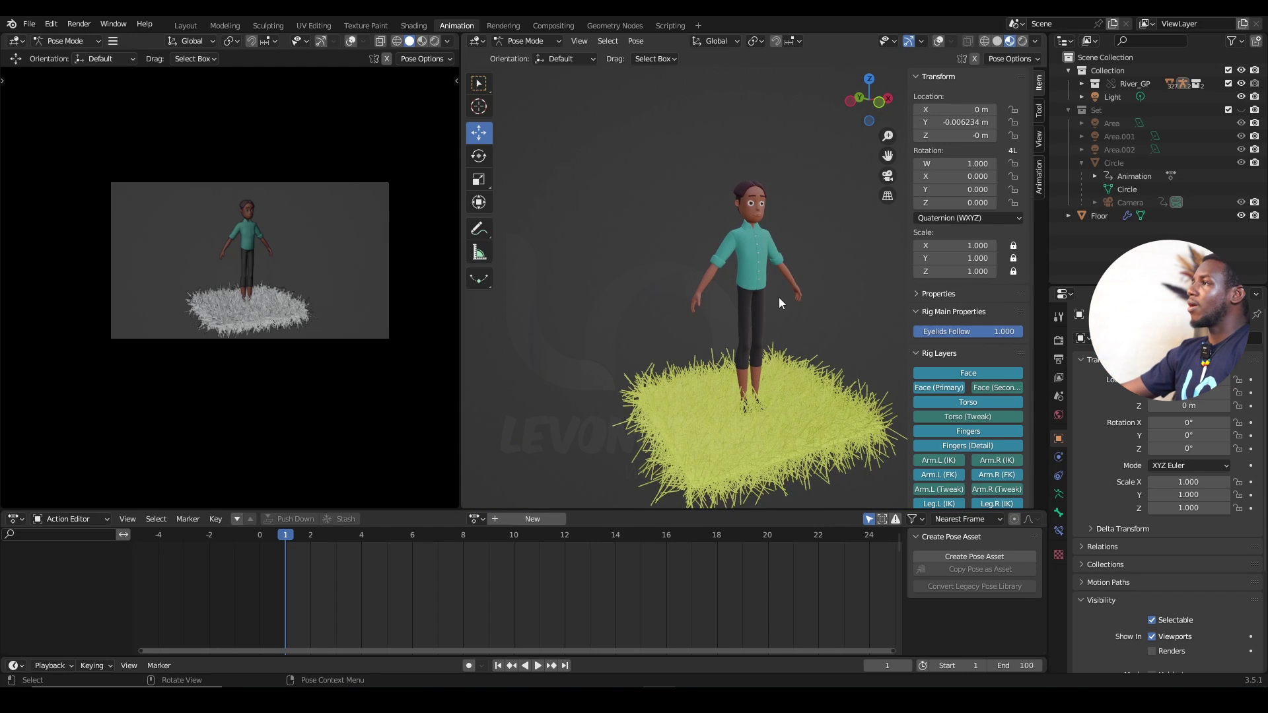
pyautogui.scroll(2, 779, 291)
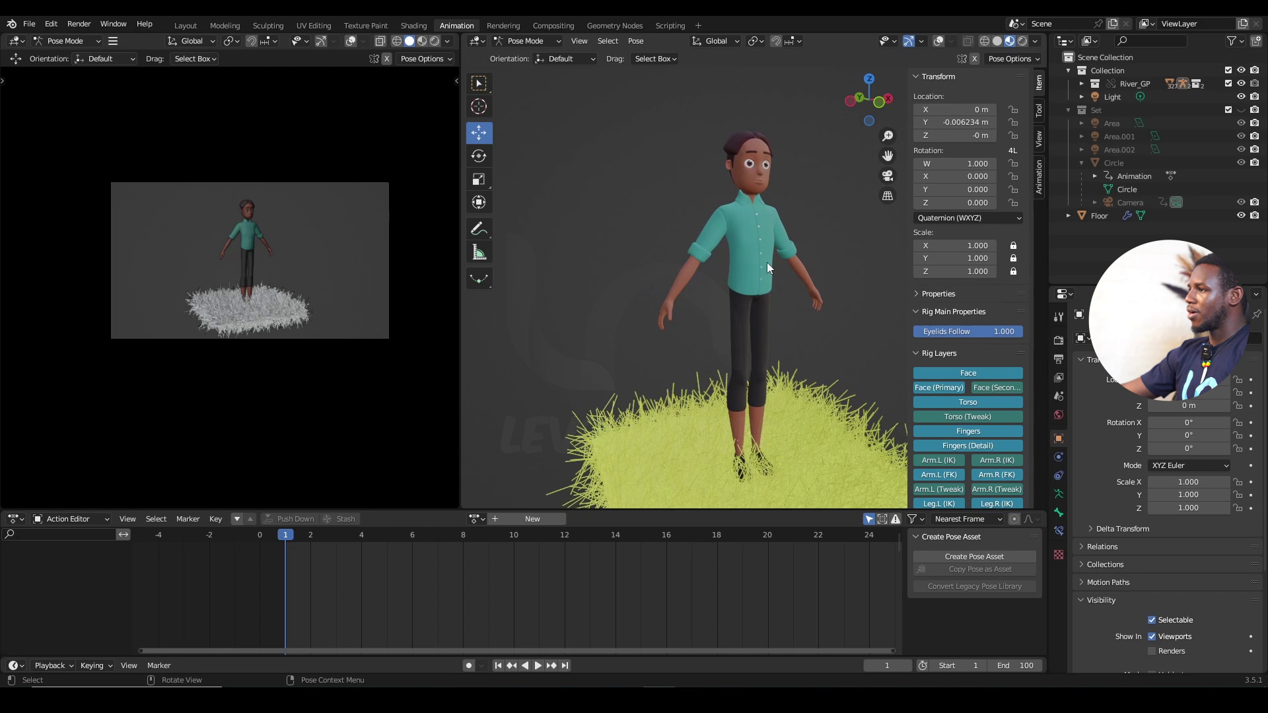
pyautogui.click(937, 41)
pyautogui.keyDown('shift'); pyautogui.moveTo(783, 227); pyautogui.dragTo(781, 199, button='middle'); pyautogui.keyUp('shift')
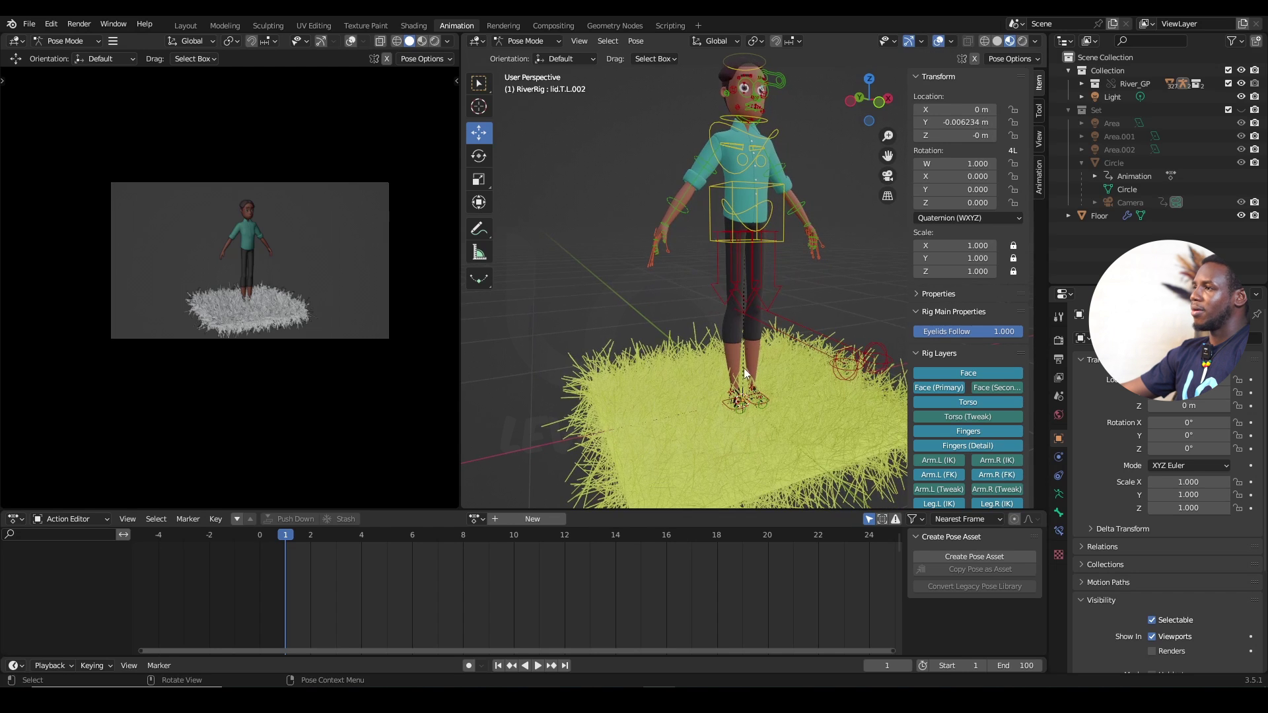
pyautogui.click(783, 239)
# Switch the River character to its female version, inspect it, and return to the male version.
pyautogui.scroll(-8, 929, 390)
pyautogui.scroll(-4, 935, 394)
pyautogui.click(950, 289)
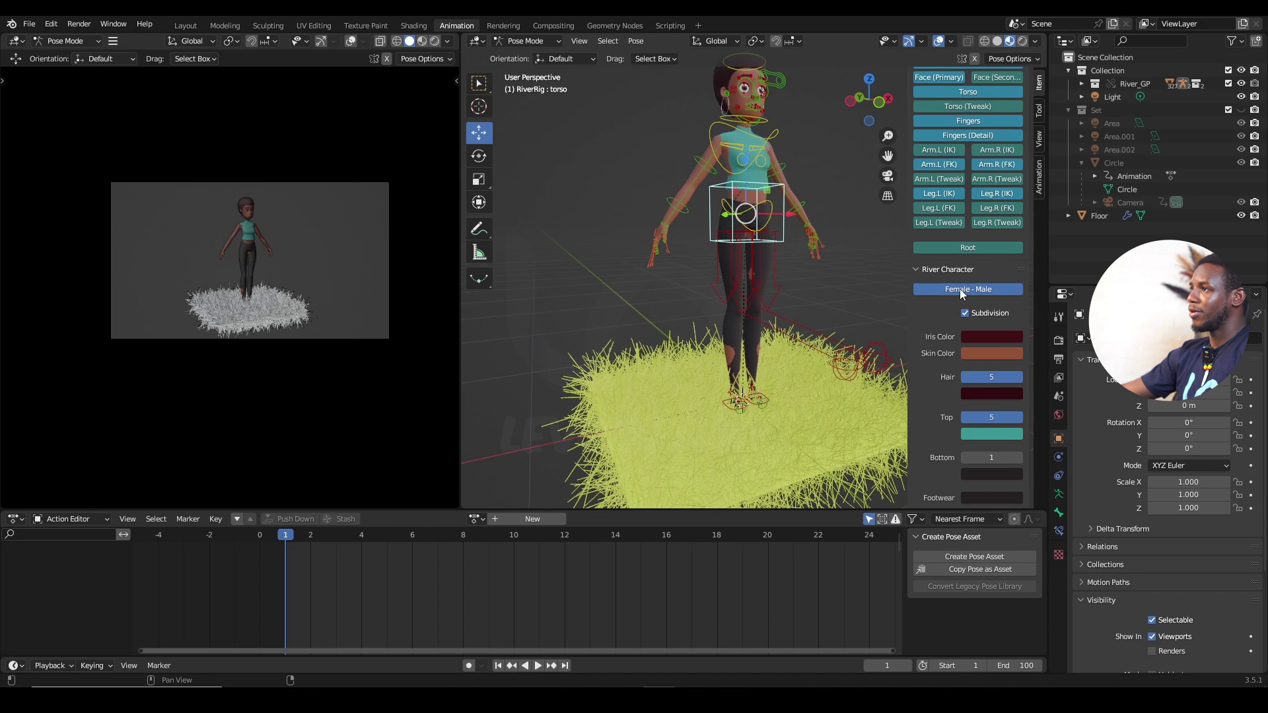
pyautogui.keyDown('shift'); pyautogui.moveTo(809, 234); pyautogui.dragTo(778, 297, button='middle'); pyautogui.keyUp('shift')
pyautogui.scroll(4, 762, 299)
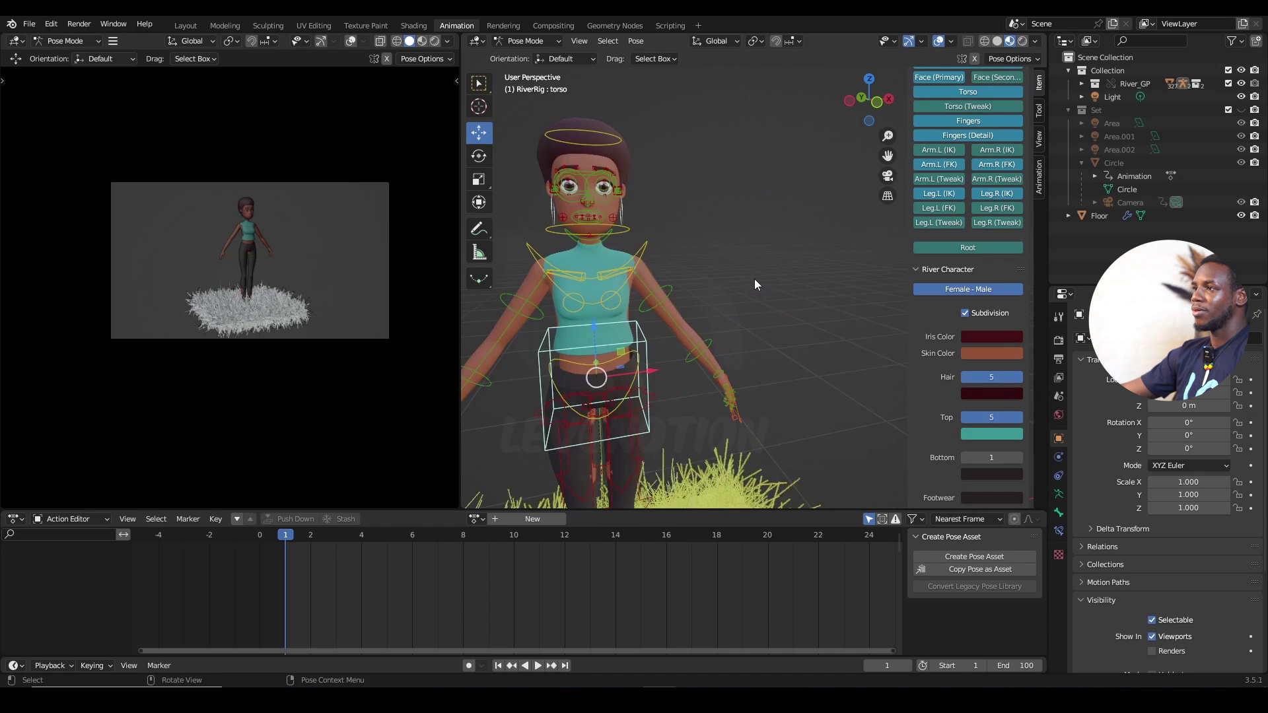
pyautogui.moveTo(716, 257); pyautogui.dragTo(794, 250, button='middle')
pyautogui.click(965, 290)
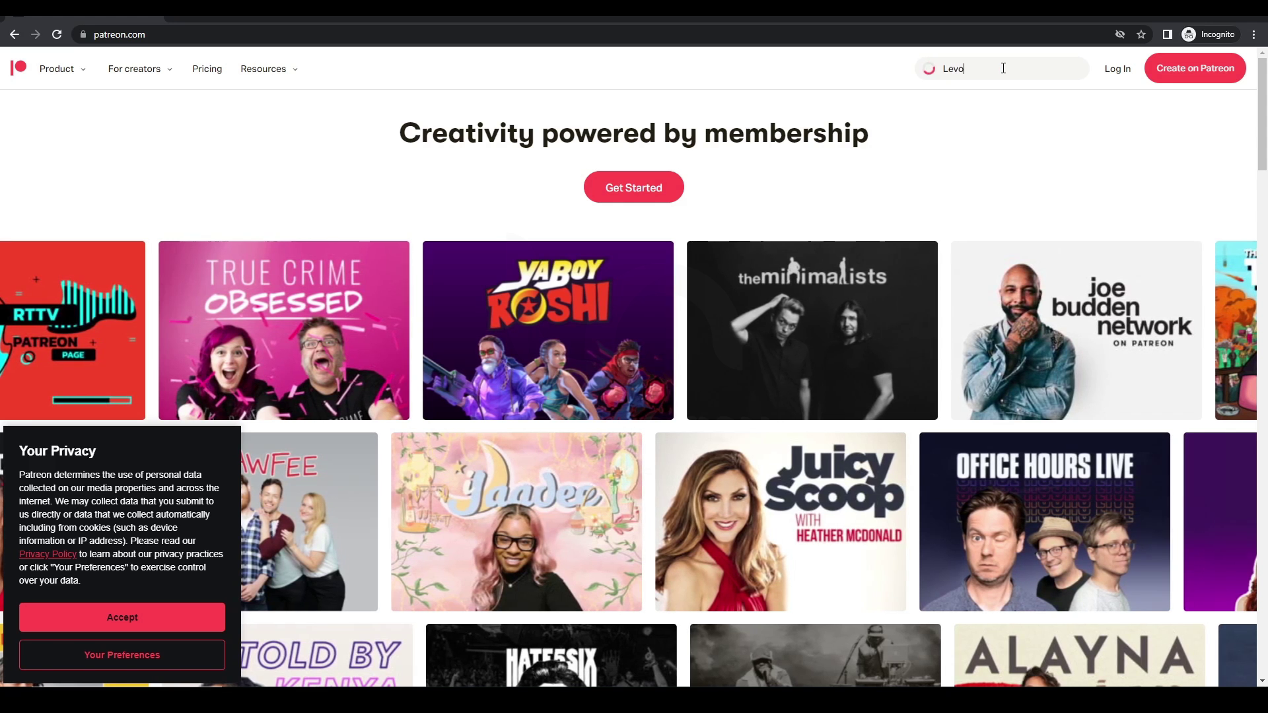
# Switch to the browser, search Patreon for Levonotion and open the Levonotion Studios creator page.
pyautogui.write('notion')
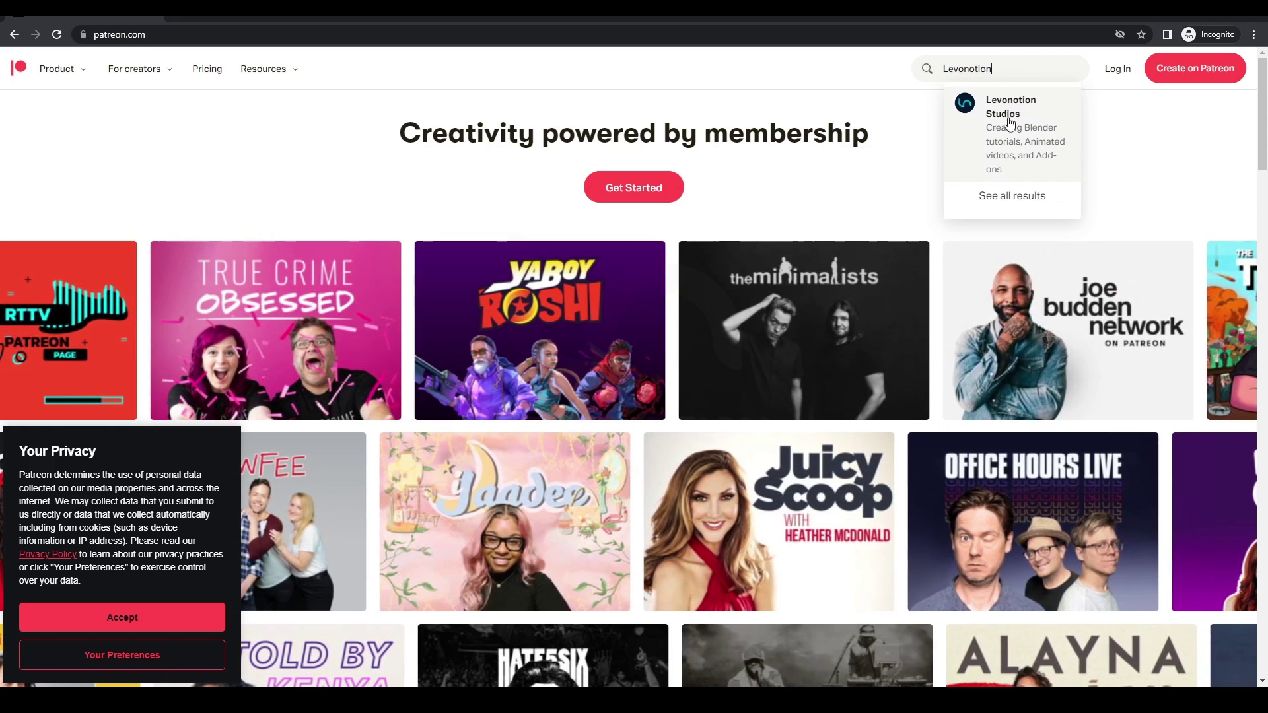
pyautogui.click(1010, 117)
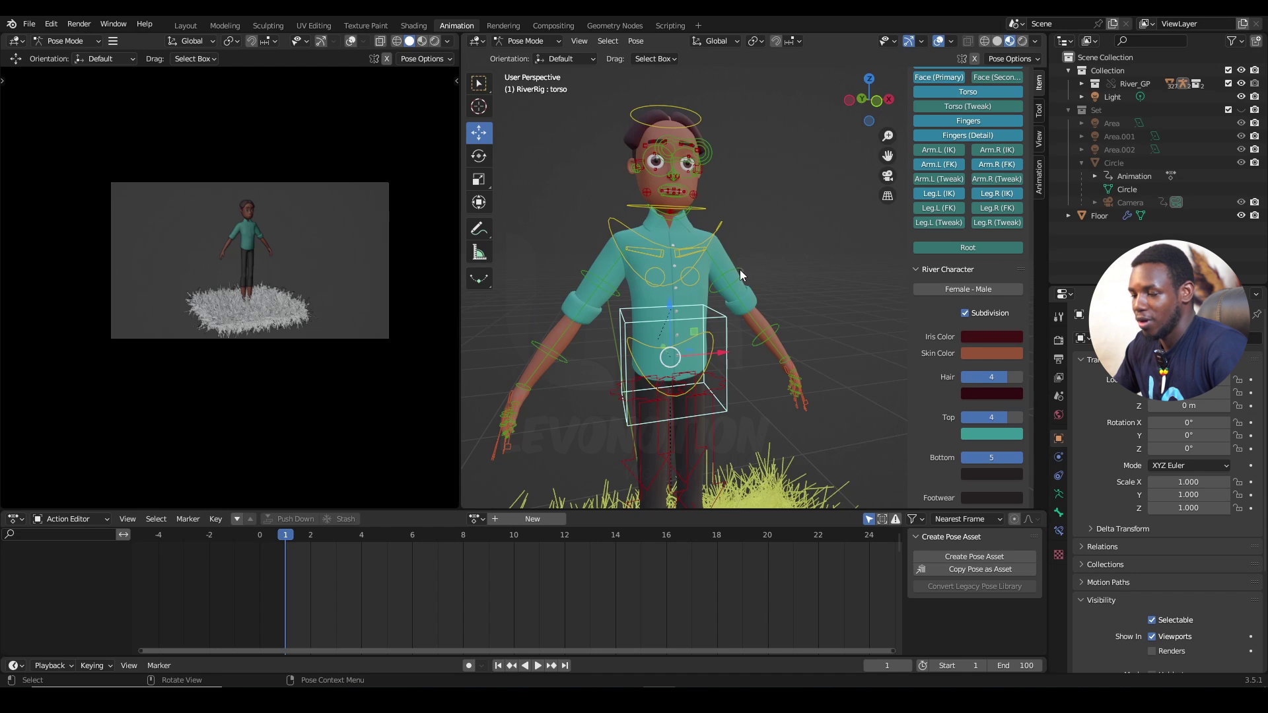
pyautogui.moveTo(739, 269)
pyautogui.mouseDown(button='middle')
pyautogui.moveTo(767, 225)
pyautogui.moveTo(740, 243)
pyautogui.moveTo(770, 280)
pyautogui.moveTo(738, 277)
pyautogui.mouseUp(button='middle')
pyautogui.scroll(-4, 739, 243)
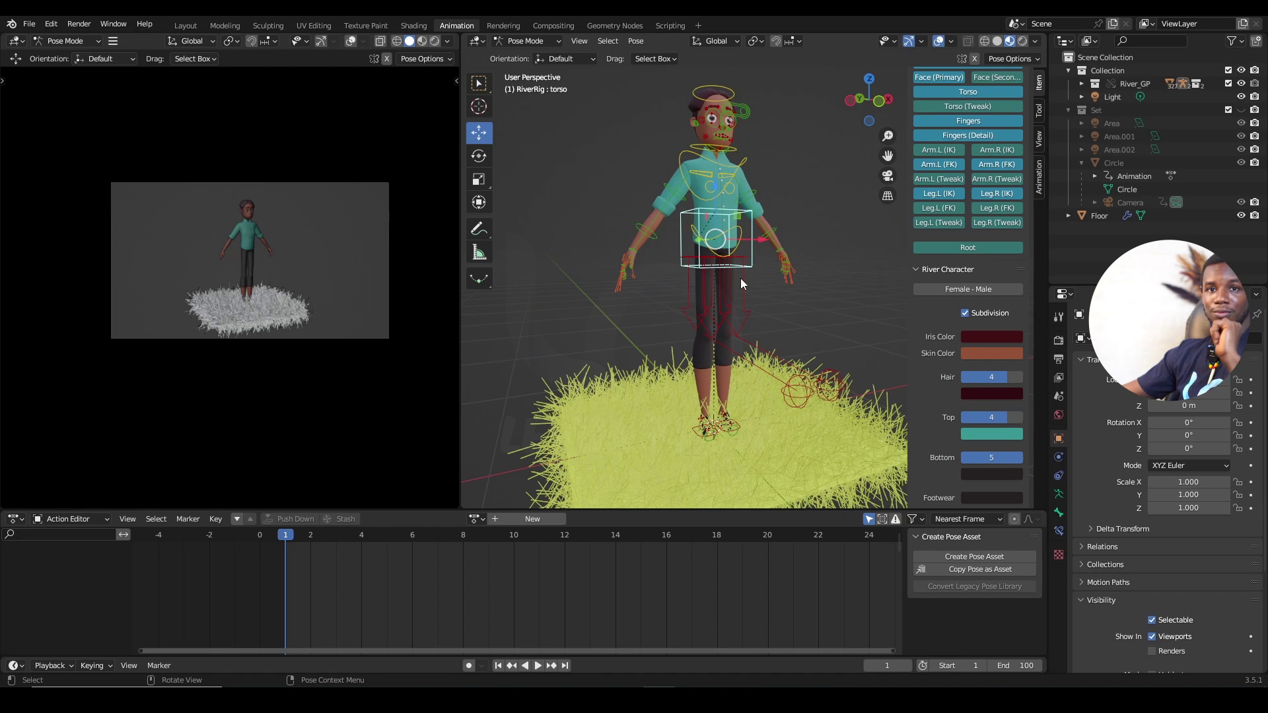
pyautogui.moveTo(764, 288)
pyautogui.mouseDown(button='middle')
pyautogui.moveTo(801, 291)
pyautogui.moveTo(732, 283)
pyautogui.moveTo(723, 322)
pyautogui.moveTo(782, 279)
pyautogui.mouseUp(button='middle')
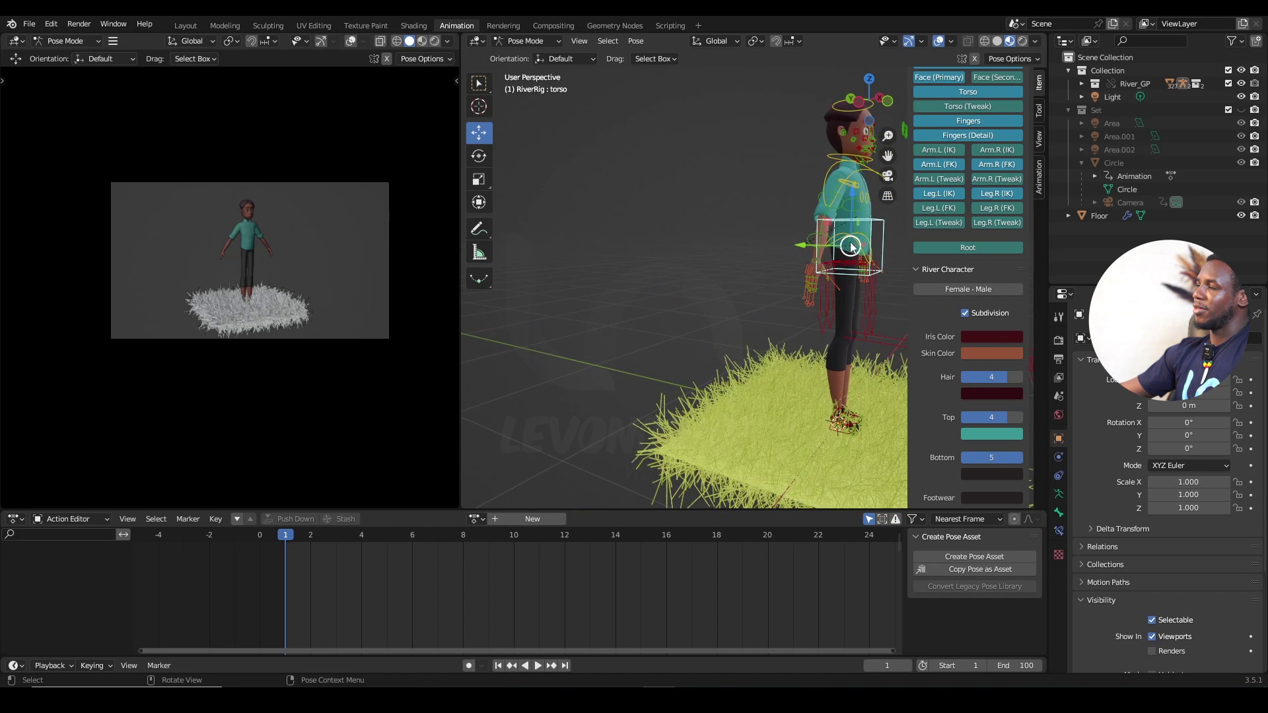
pyautogui.moveTo(845, 246); pyautogui.dragTo(686, 280, button='middle')
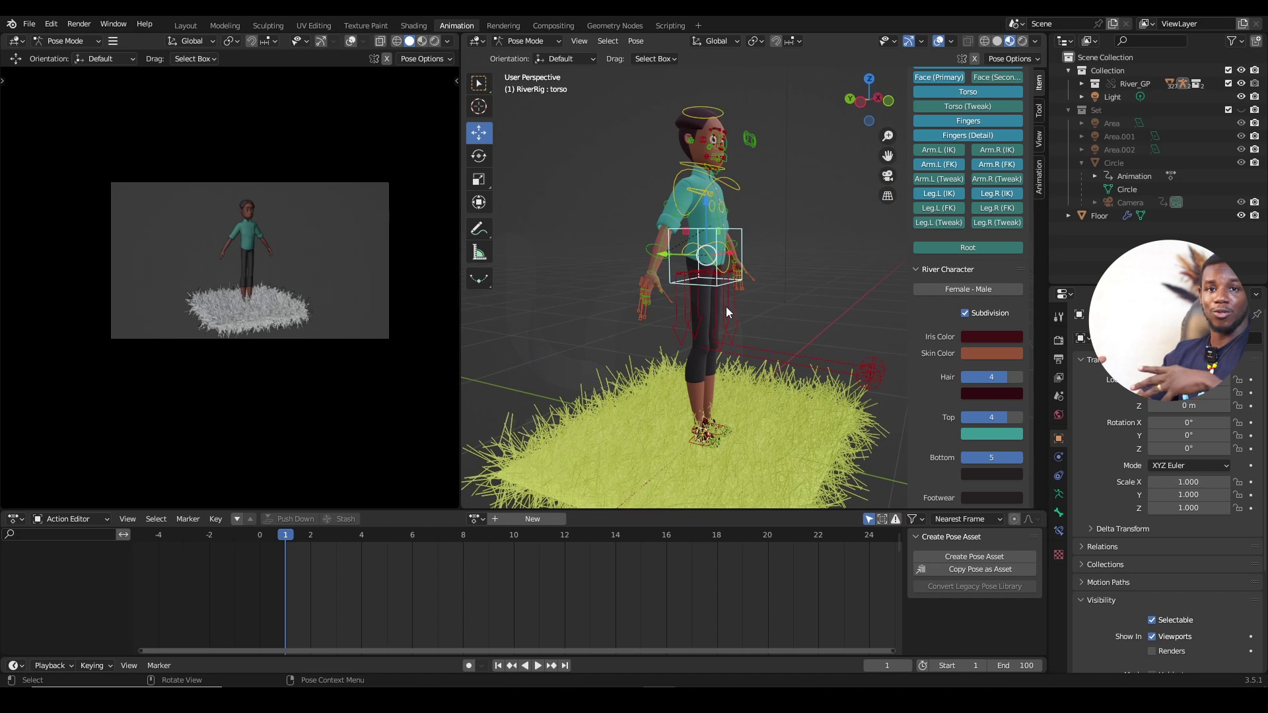
pyautogui.moveTo(726, 306); pyautogui.dragTo(770, 306, button='middle')
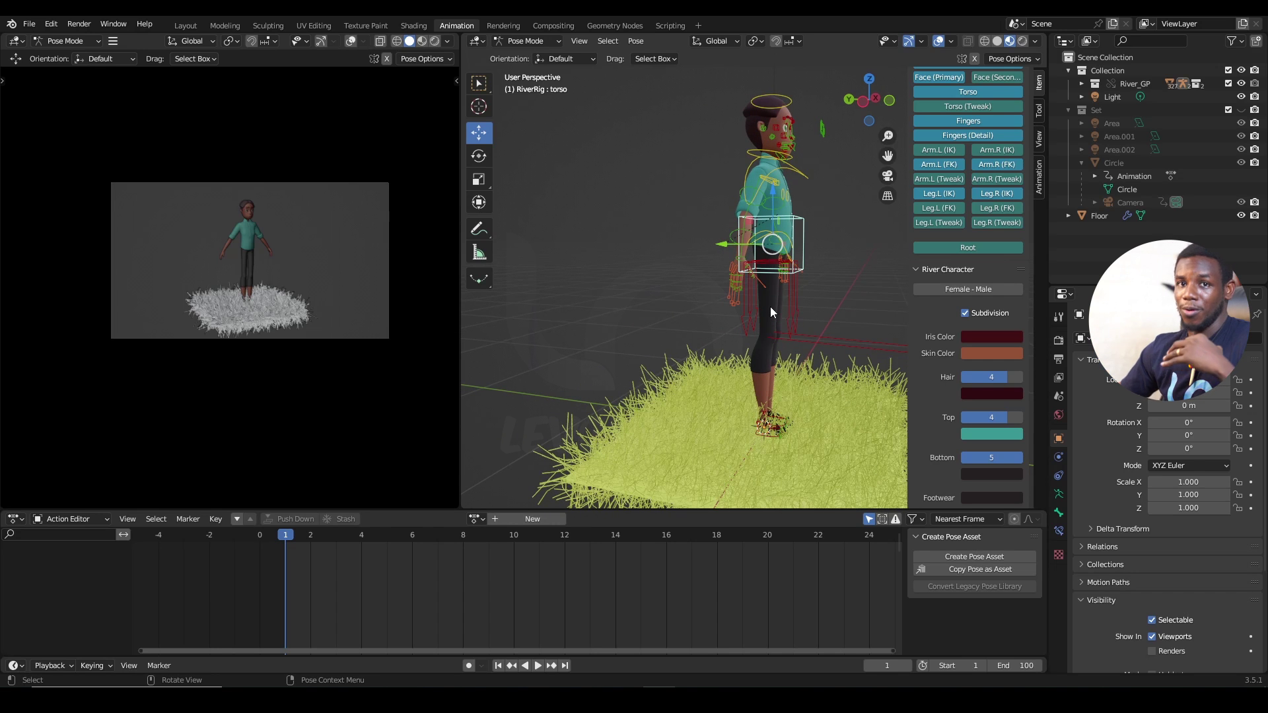
# Try moving the torso control in a side view of the character and undo the move.
pyautogui.moveTo(795, 267); pyautogui.dragTo(751, 259, button='middle')
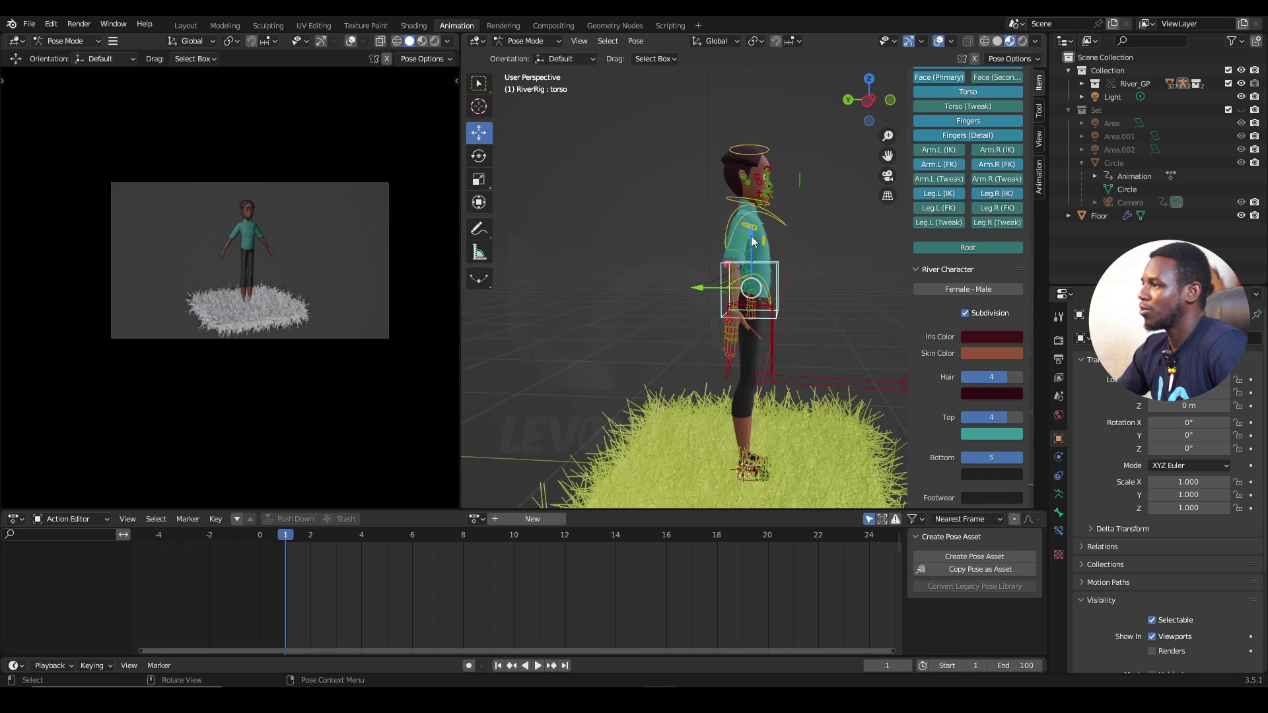
pyautogui.moveTo(752, 241)
pyautogui.mouseDown()
pyautogui.moveTo(761, 276)
pyautogui.moveTo(753, 245)
pyautogui.mouseUp()
pyautogui.moveTo(704, 311); pyautogui.dragTo(674, 321)
pyautogui.hotkey('ctrl', 'z')
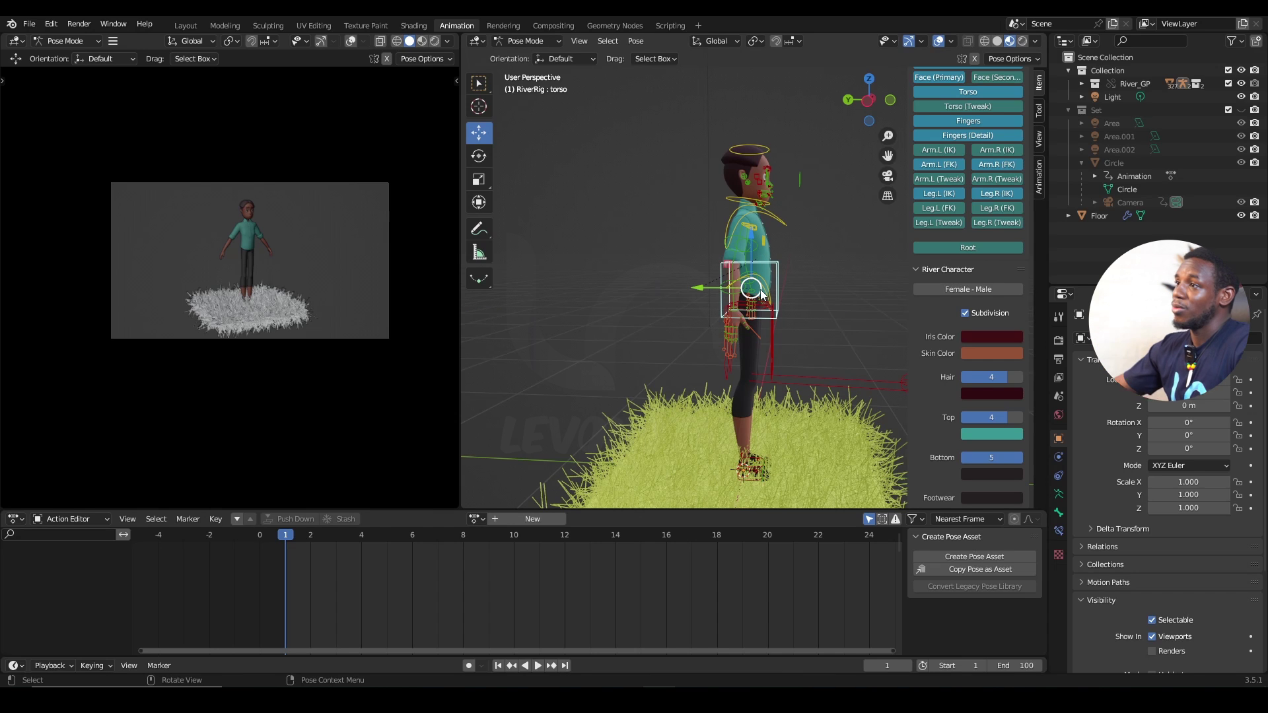
# Try rotating the torso control to lean the character forward and undo the rotations.
pyautogui.click(479, 157)
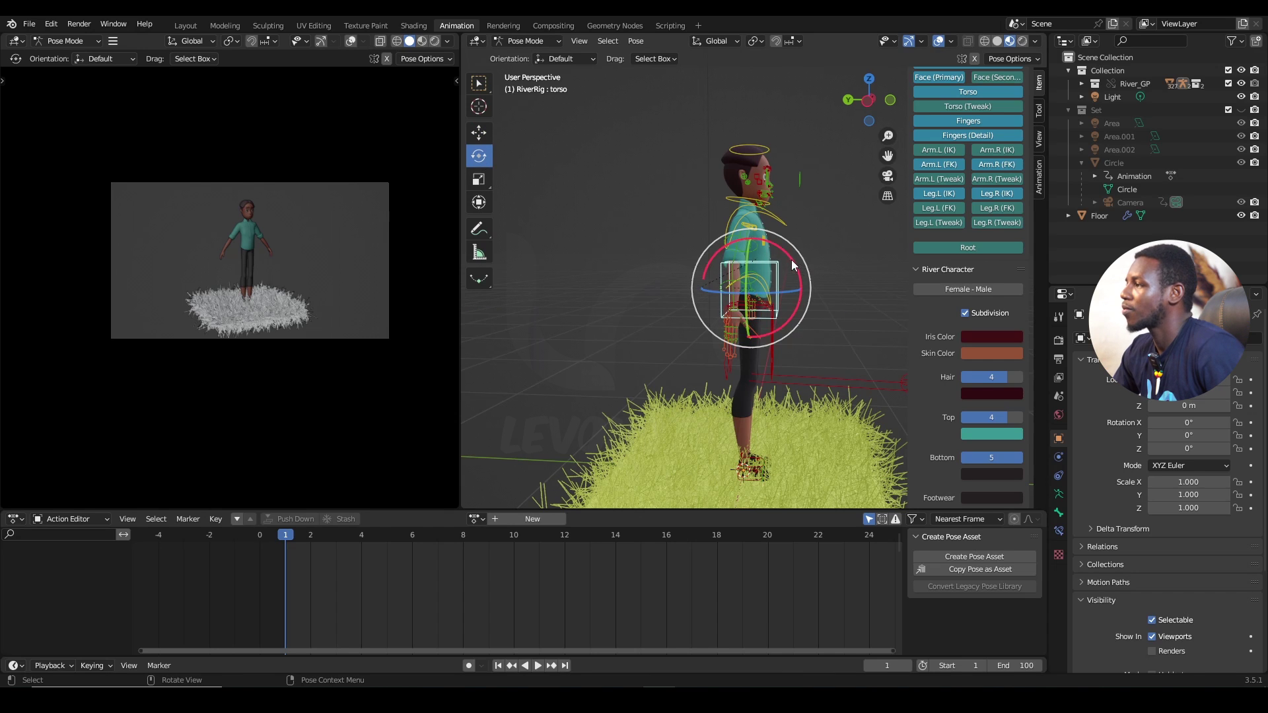
pyautogui.moveTo(791, 260); pyautogui.dragTo(804, 280)
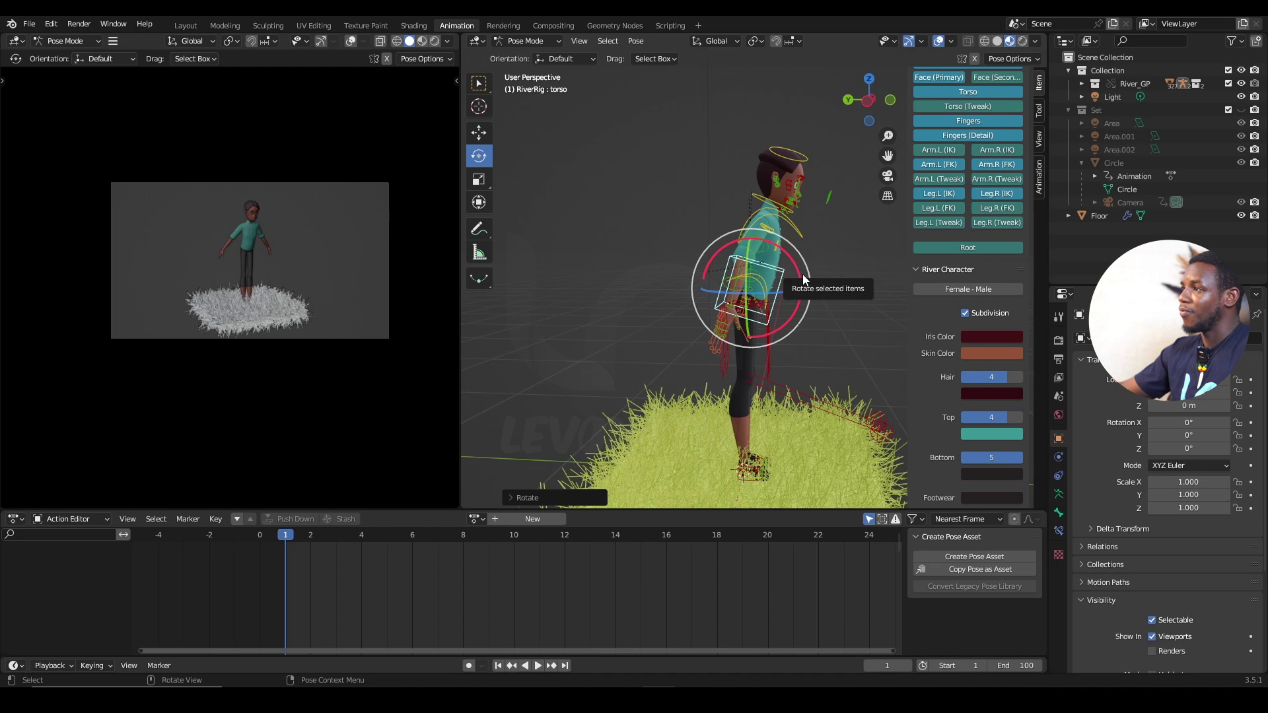
pyautogui.keyDown('shift'); pyautogui.moveTo(814, 267); pyautogui.dragTo(753, 270, button='middle'); pyautogui.keyUp('shift')
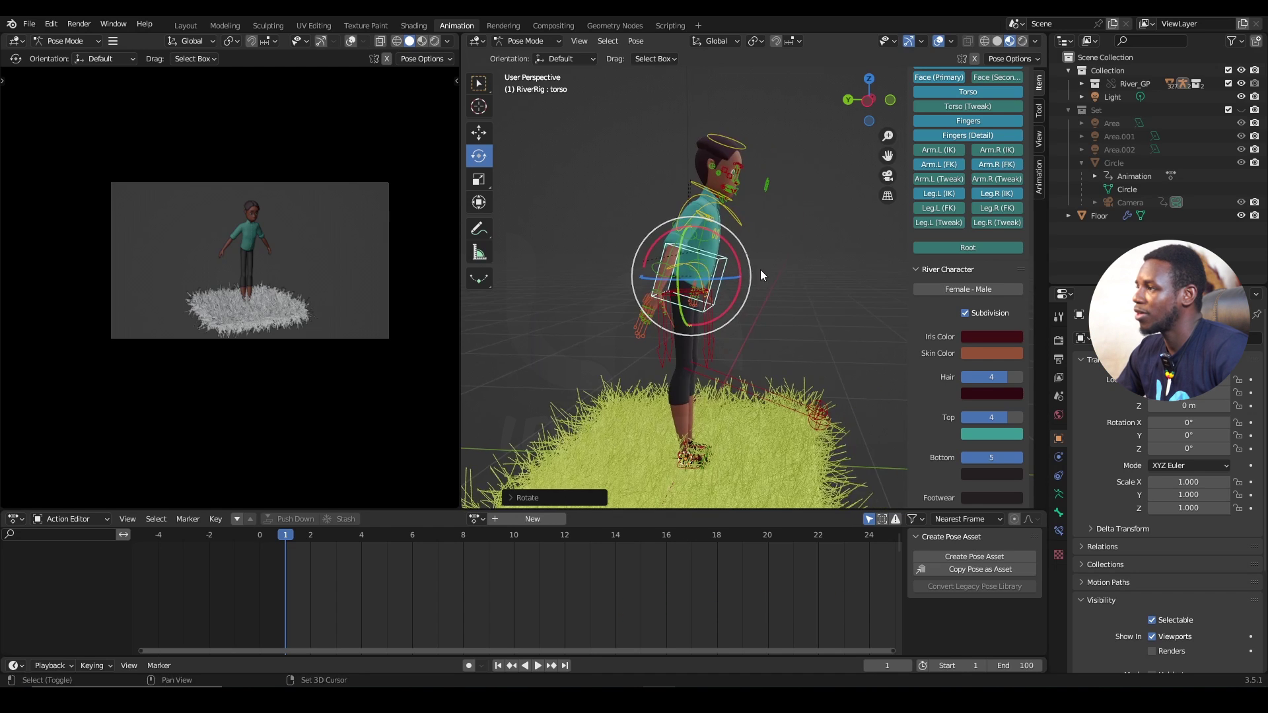
pyautogui.moveTo(735, 254); pyautogui.dragTo(740, 266)
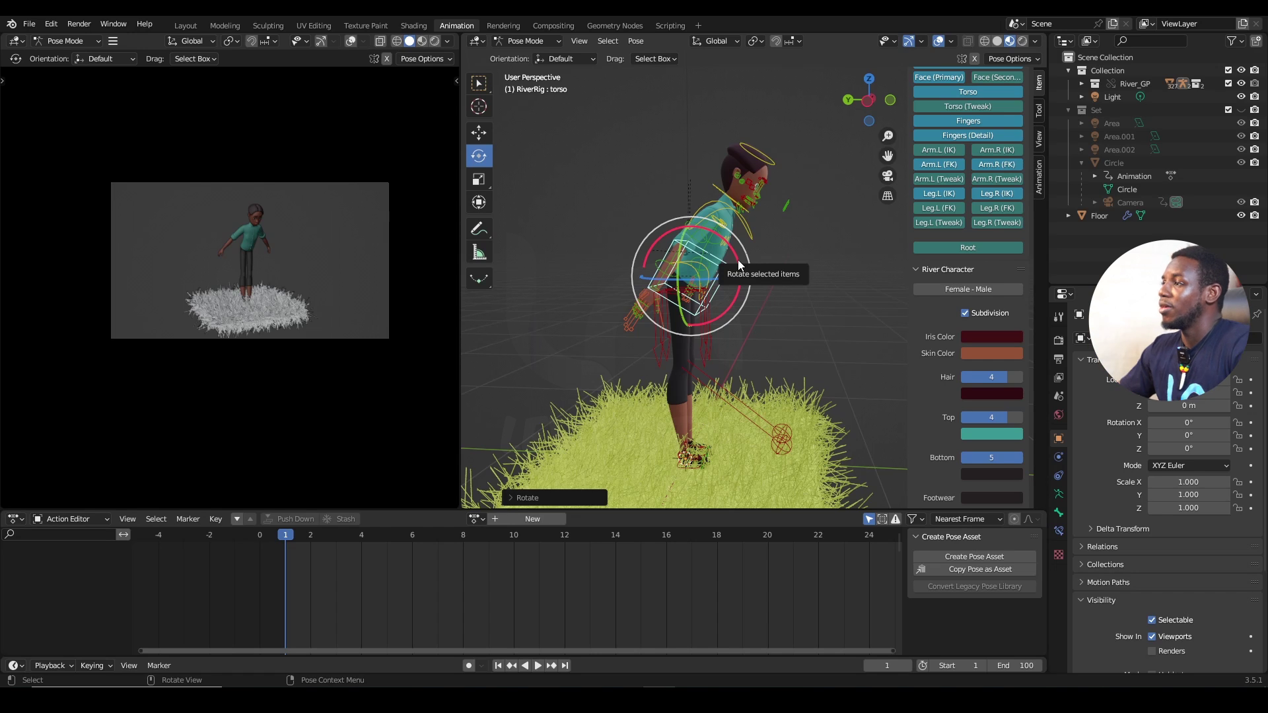
pyautogui.moveTo(738, 265)
pyautogui.keyDown('shift'); pyautogui.mouseDown(button='middle')
pyautogui.moveTo(785, 277)
pyautogui.moveTo(711, 282)
pyautogui.moveTo(747, 284)
pyautogui.mouseUp(button='middle'); pyautogui.keyUp('shift')
pyautogui.hotkey('ctrl', 'z')
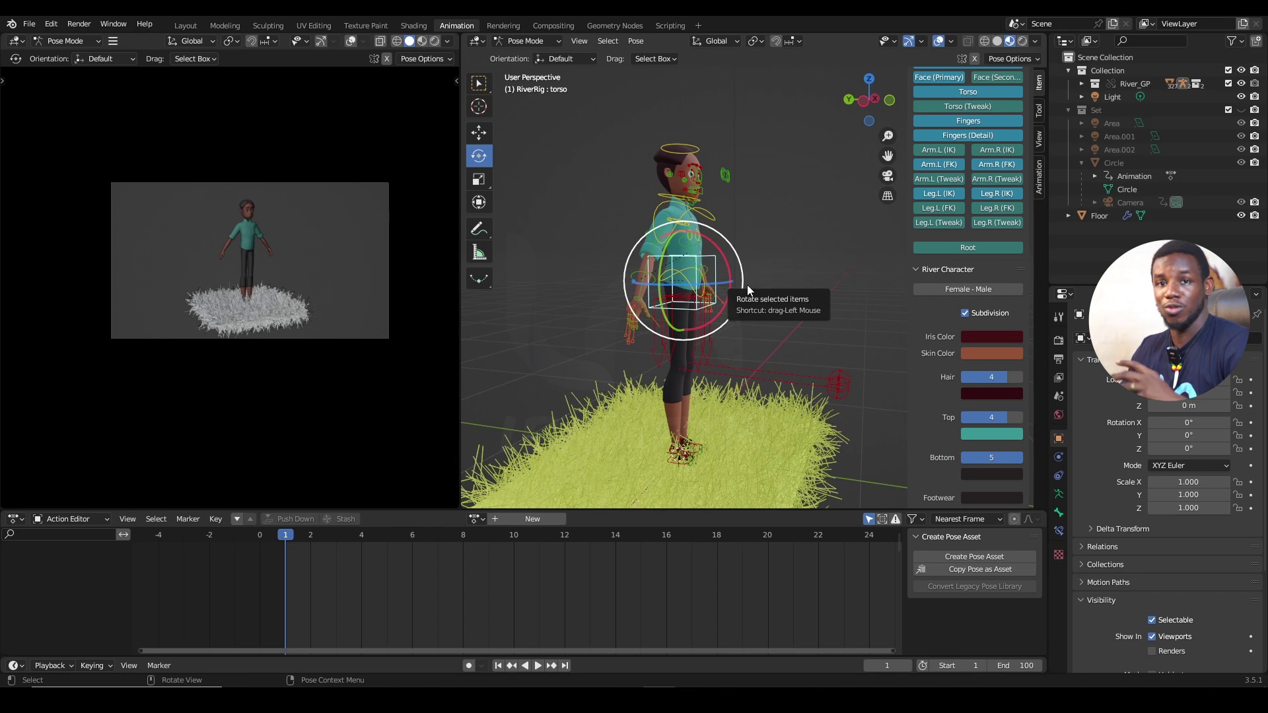
# Open the rig's armature data properties and collapse the Viewport Display section.
pyautogui.moveTo(747, 279)
pyautogui.mouseDown(button='middle')
pyautogui.moveTo(713, 286)
pyautogui.moveTo(734, 285)
pyautogui.mouseUp(button='middle')
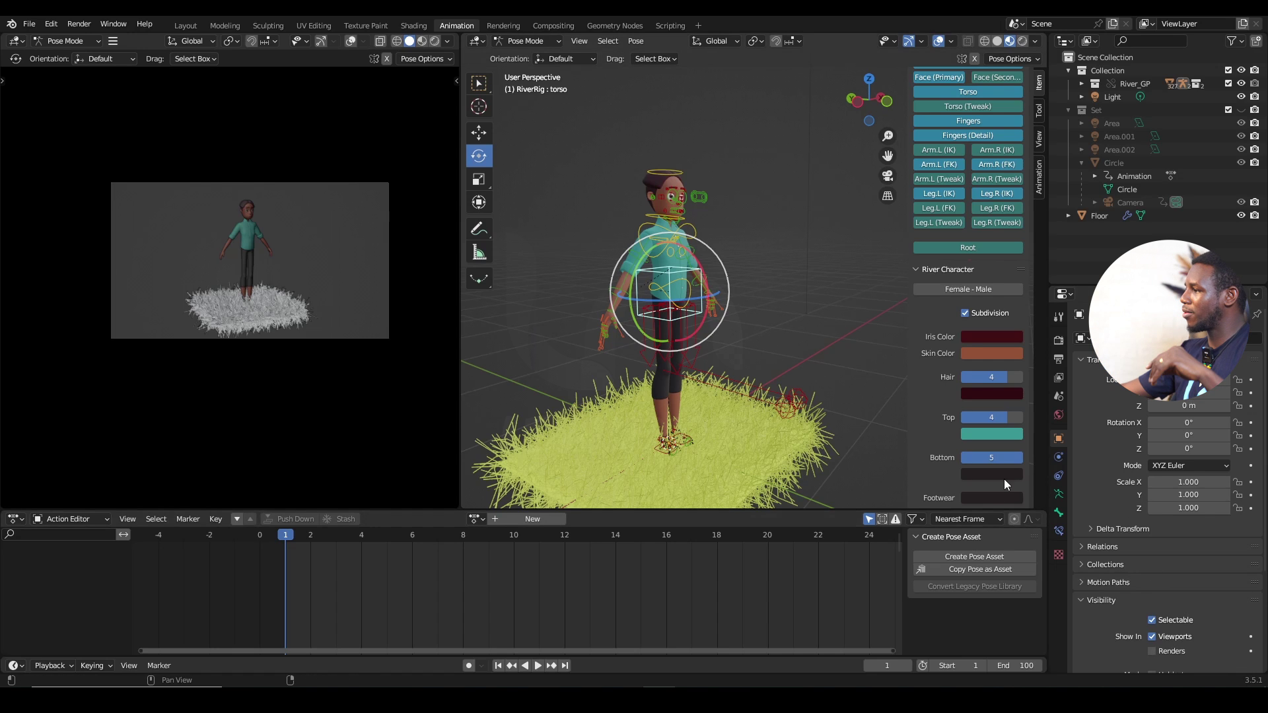
pyautogui.click(1059, 494)
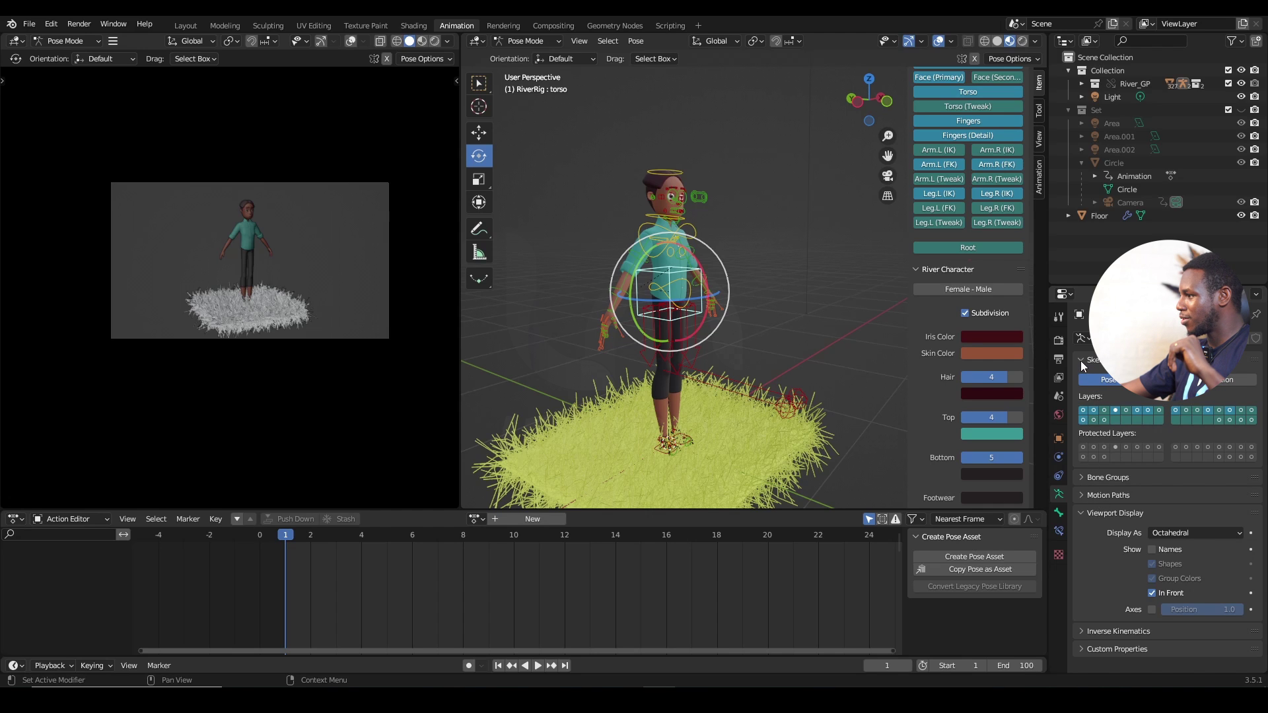
pyautogui.click(1084, 513)
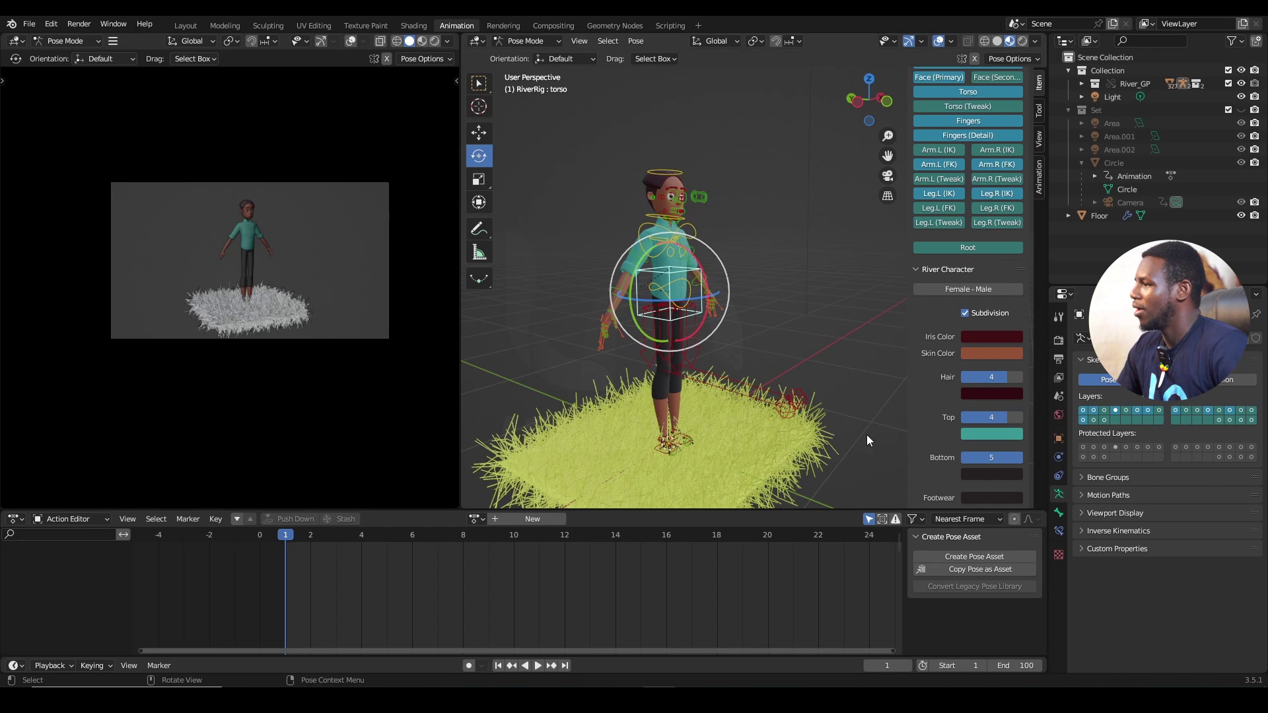
# Enlarge the Action Editor area, split it horizontally and change the lower half to an Asset Browser.
pyautogui.keyDown('shift'); pyautogui.moveTo(765, 398); pyautogui.dragTo(778, 390, button='middle'); pyautogui.keyUp('shift')
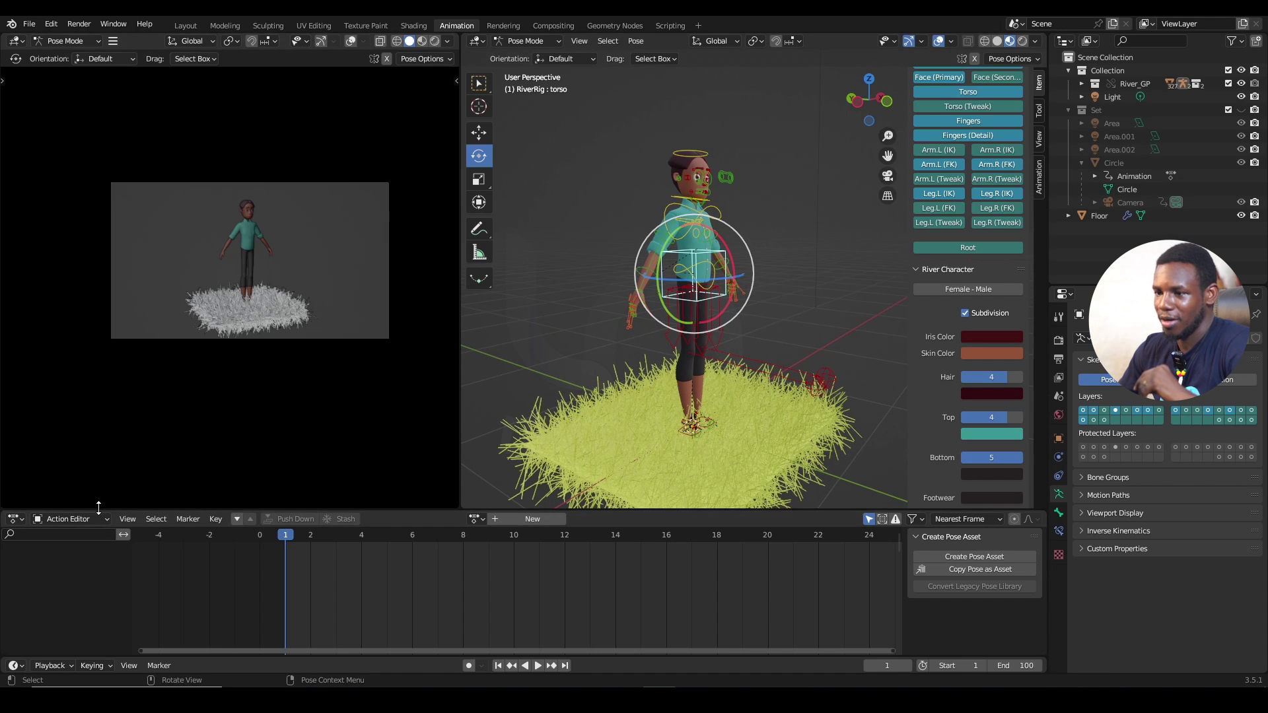
pyautogui.moveTo(102, 512); pyautogui.dragTo(113, 331)
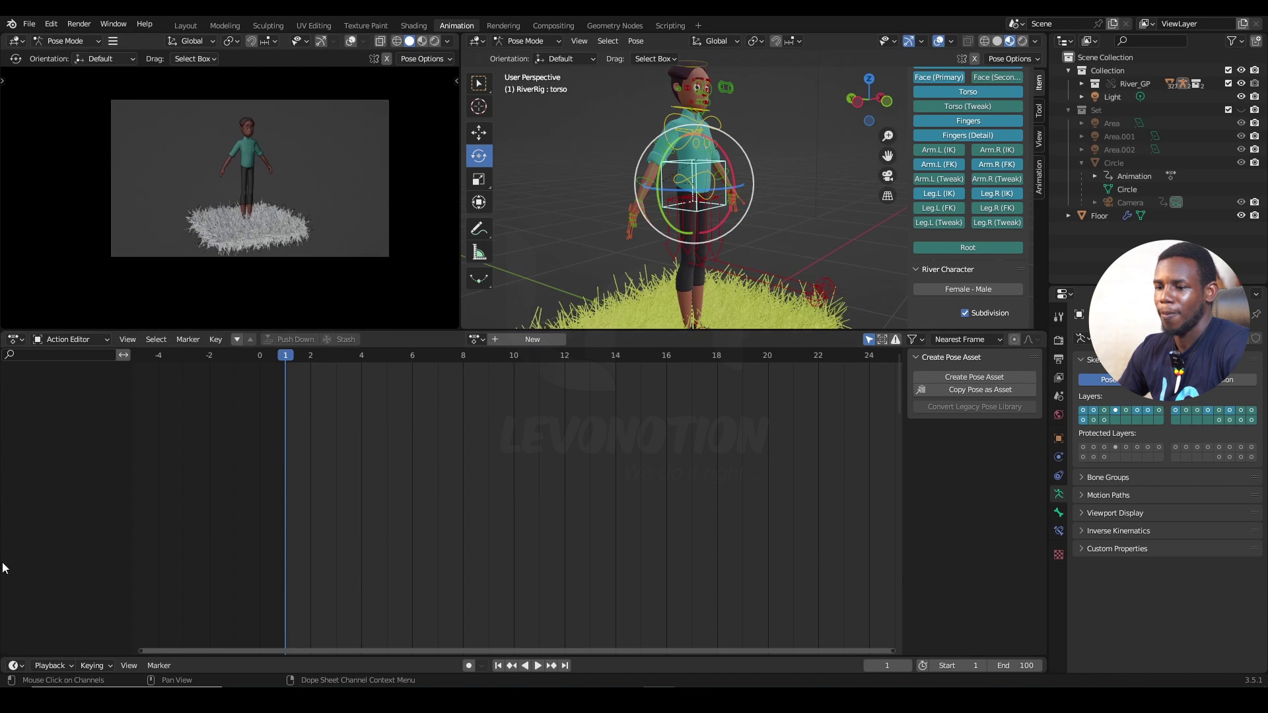
pyautogui.moveTo(2, 654); pyautogui.dragTo(2, 441)
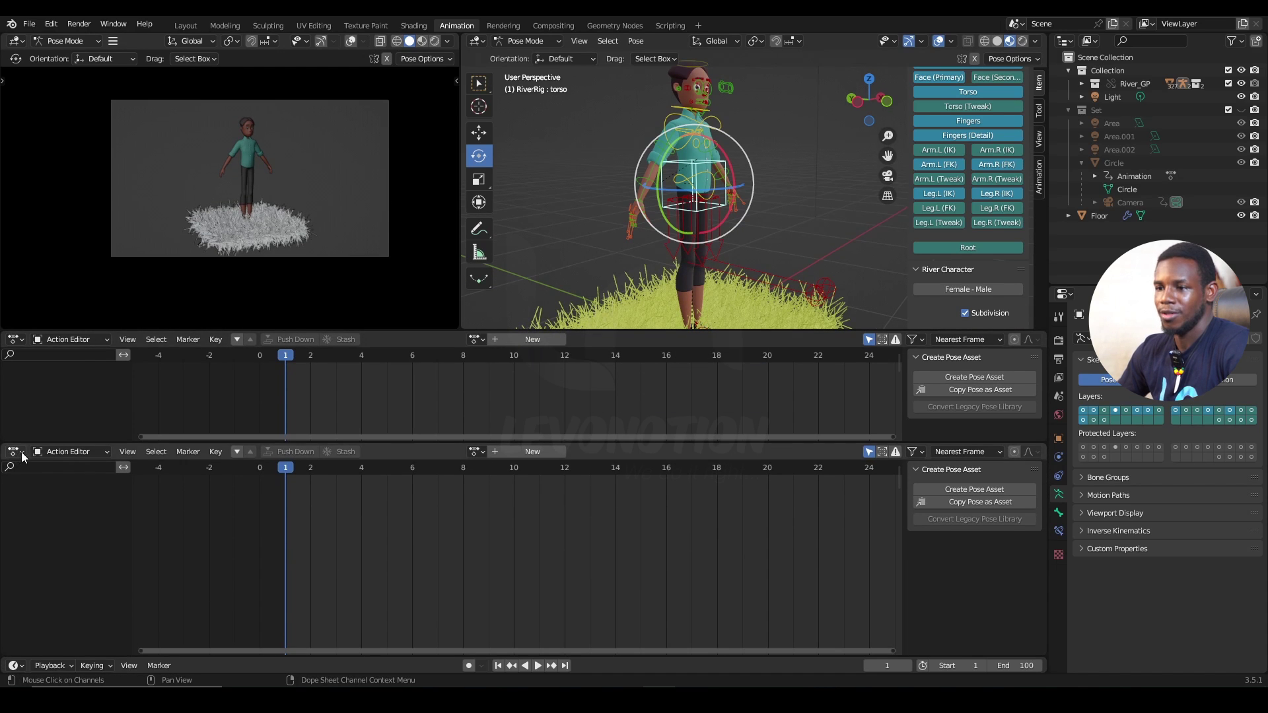
pyautogui.click(15, 451)
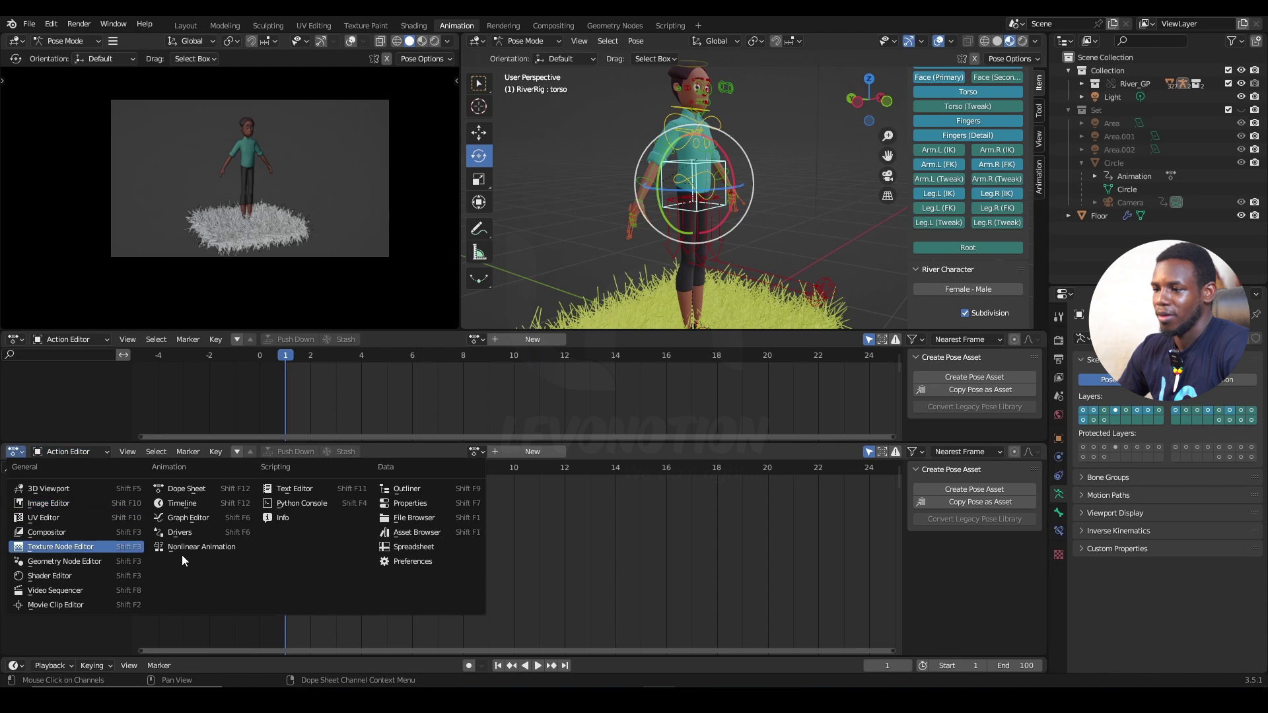
pyautogui.click(414, 532)
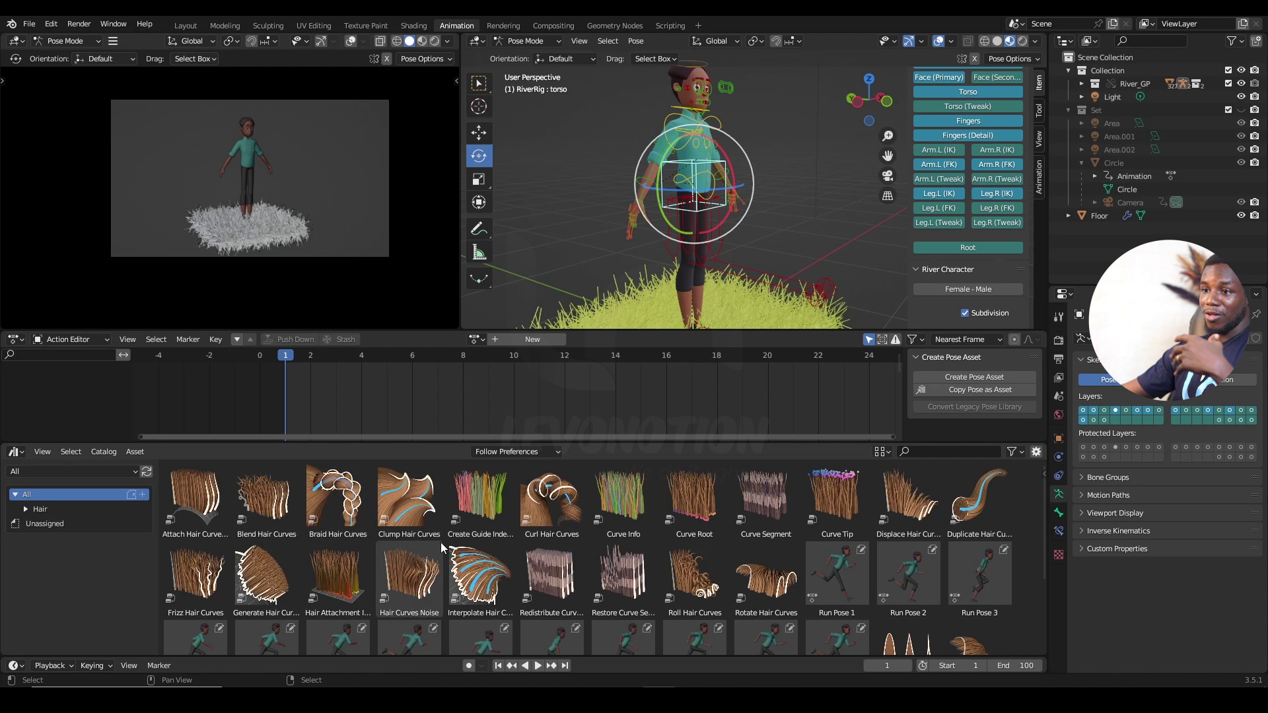
# Look through the Hair catalog and limit the Asset Browser to the Current File library.
pyautogui.click(49, 509)
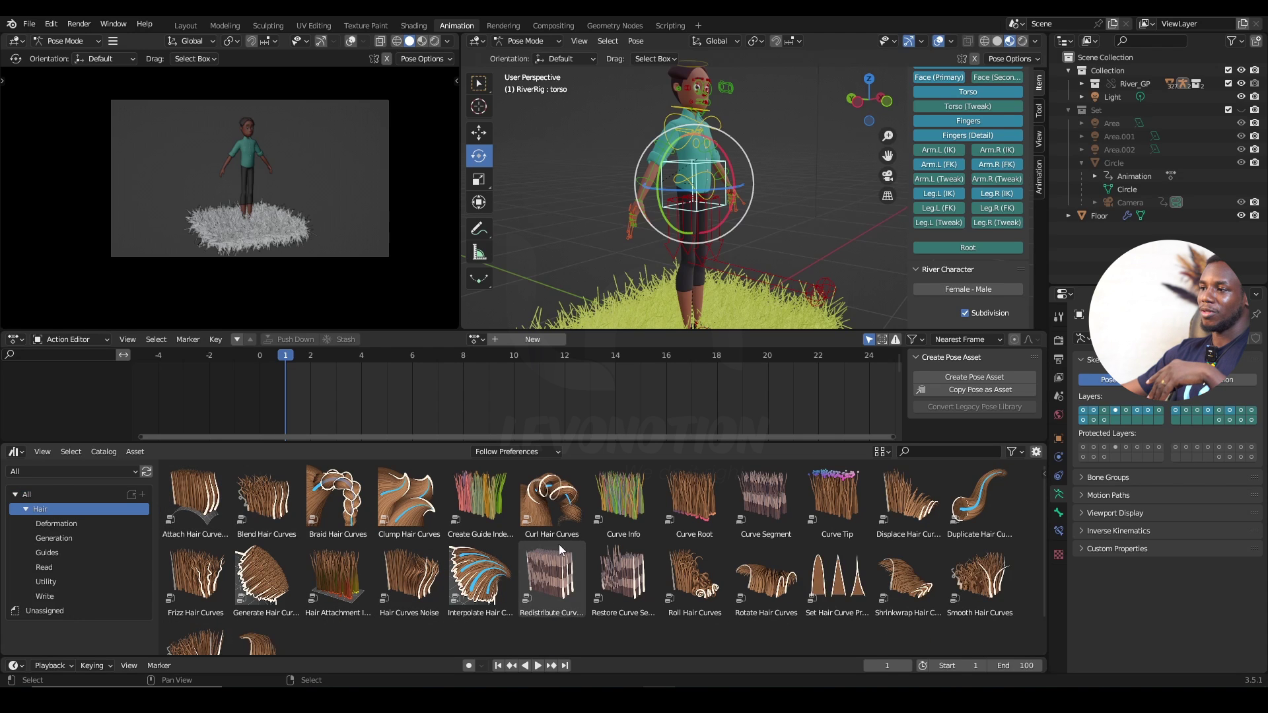
pyautogui.click(17, 493)
pyautogui.click(71, 471)
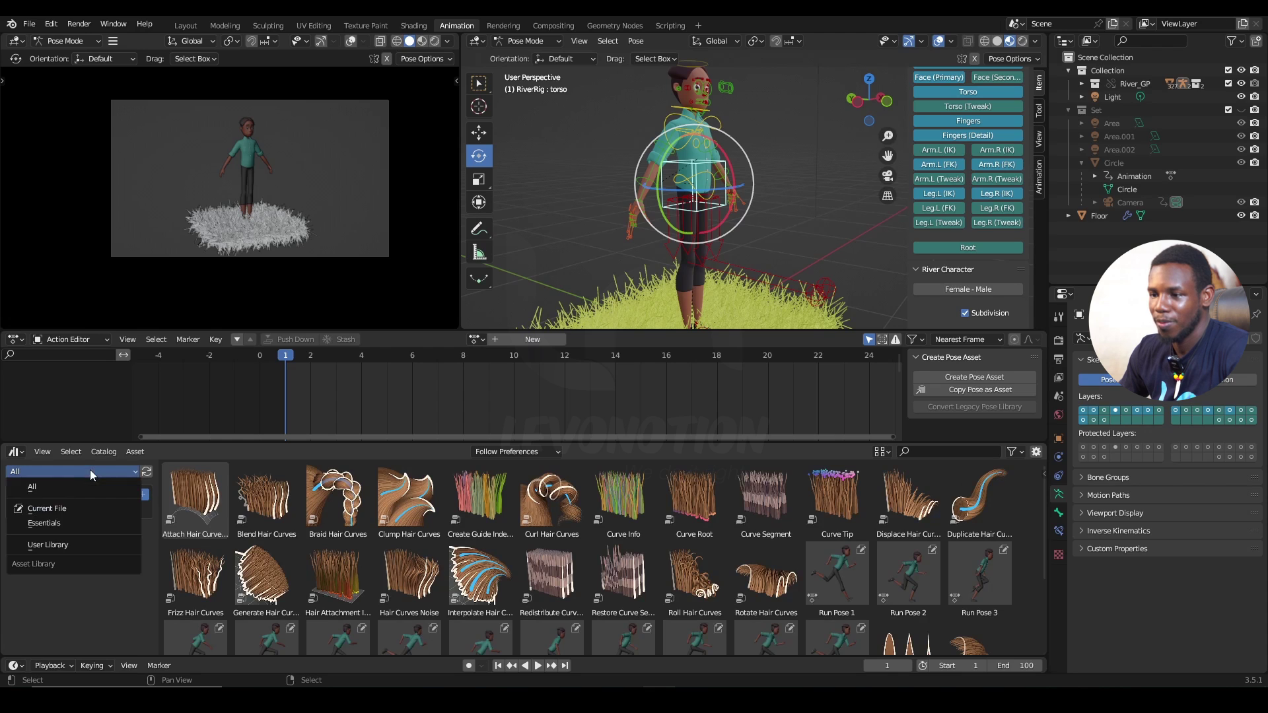
pyautogui.click(51, 508)
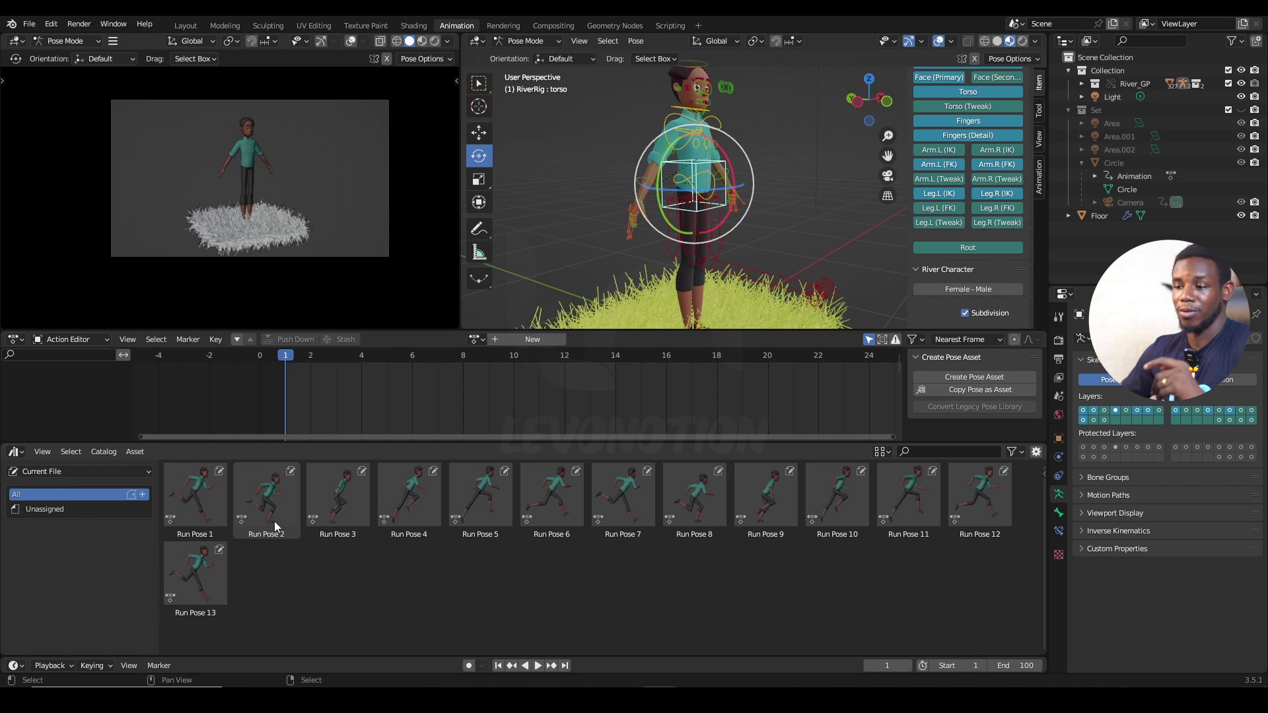
pyautogui.click(138, 455)
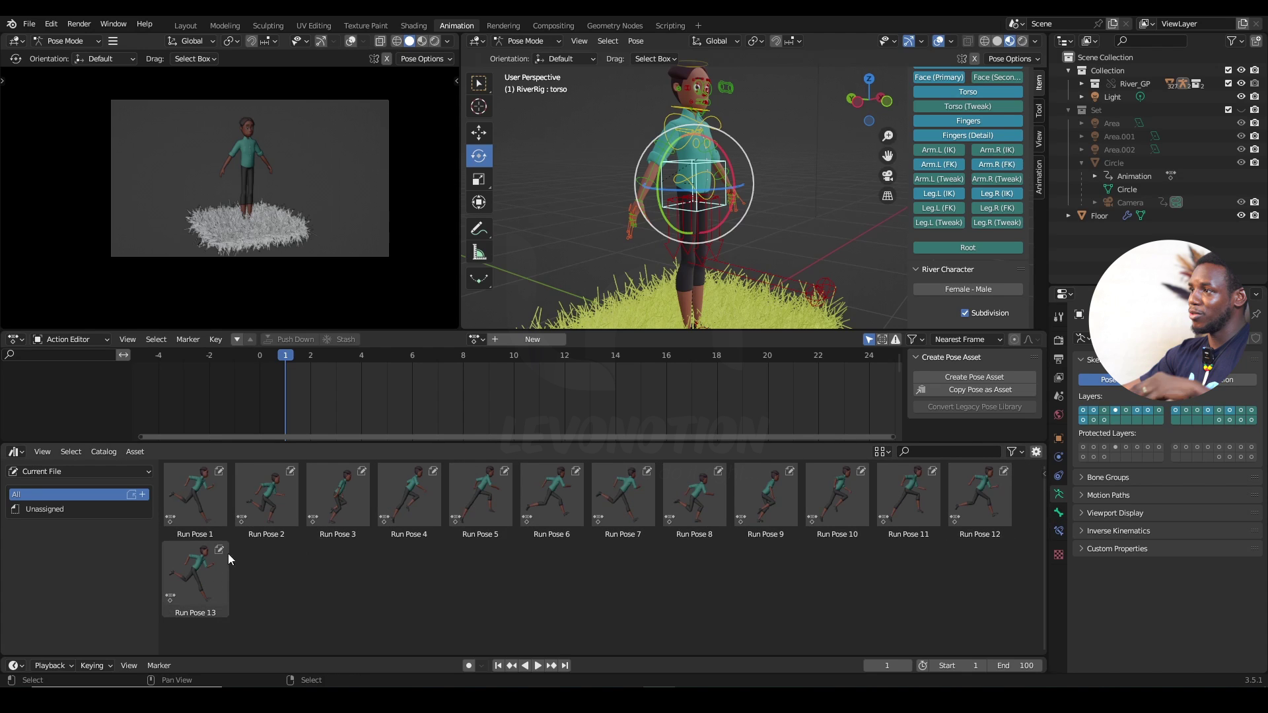
# Select all of the character rig's controls and apply the Run Pose 1 pose asset.
pyautogui.press('a')
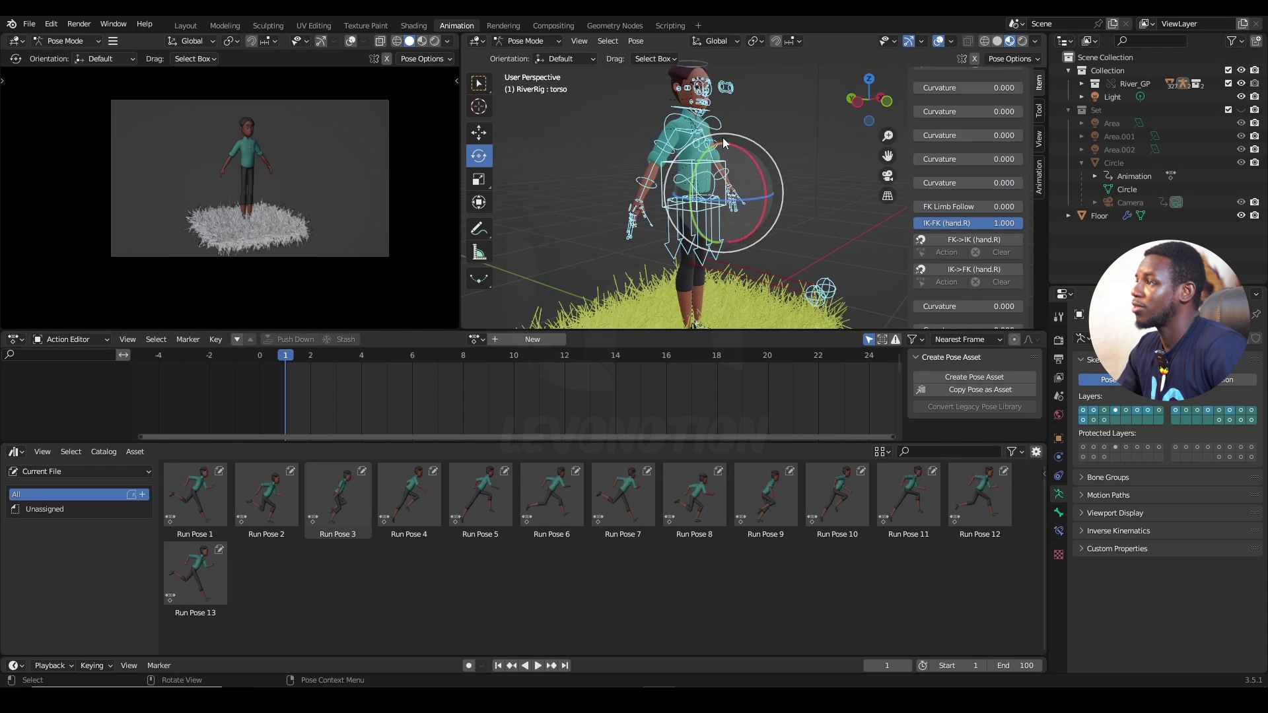
pyautogui.moveTo(729, 155); pyautogui.dragTo(713, 158, button='middle')
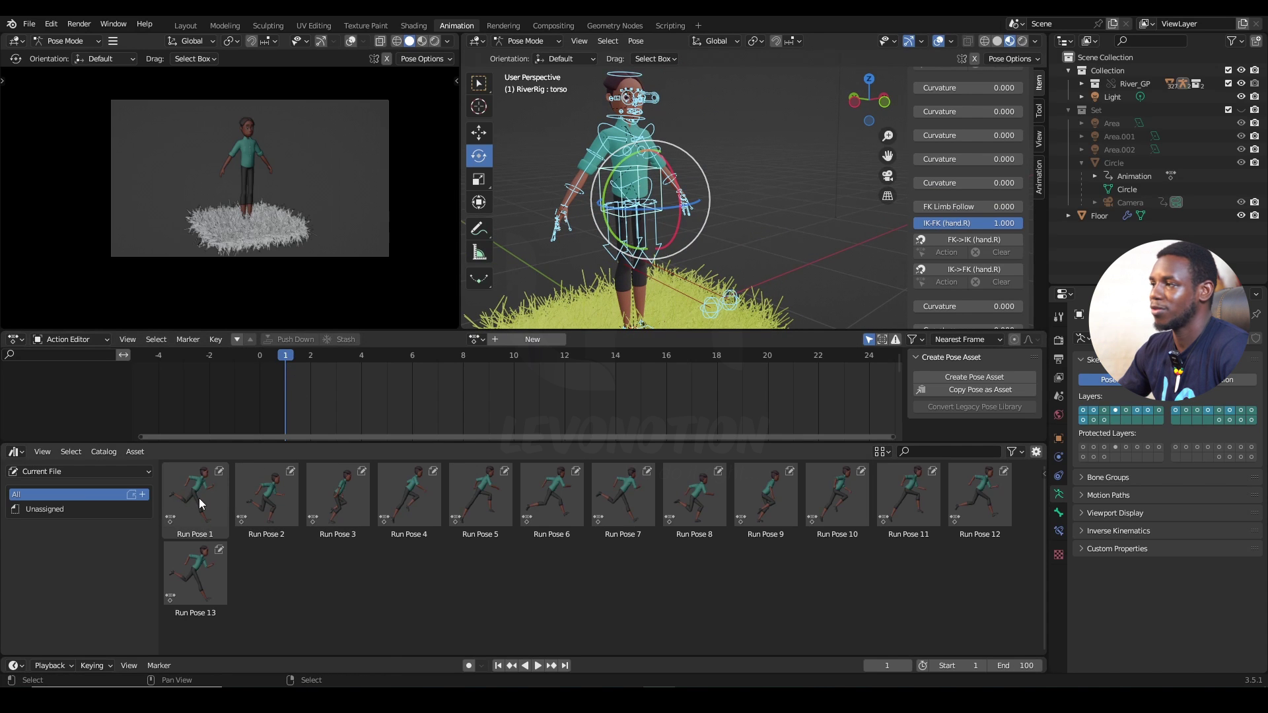
pyautogui.click(199, 498)
pyautogui.doubleClick(200, 498)
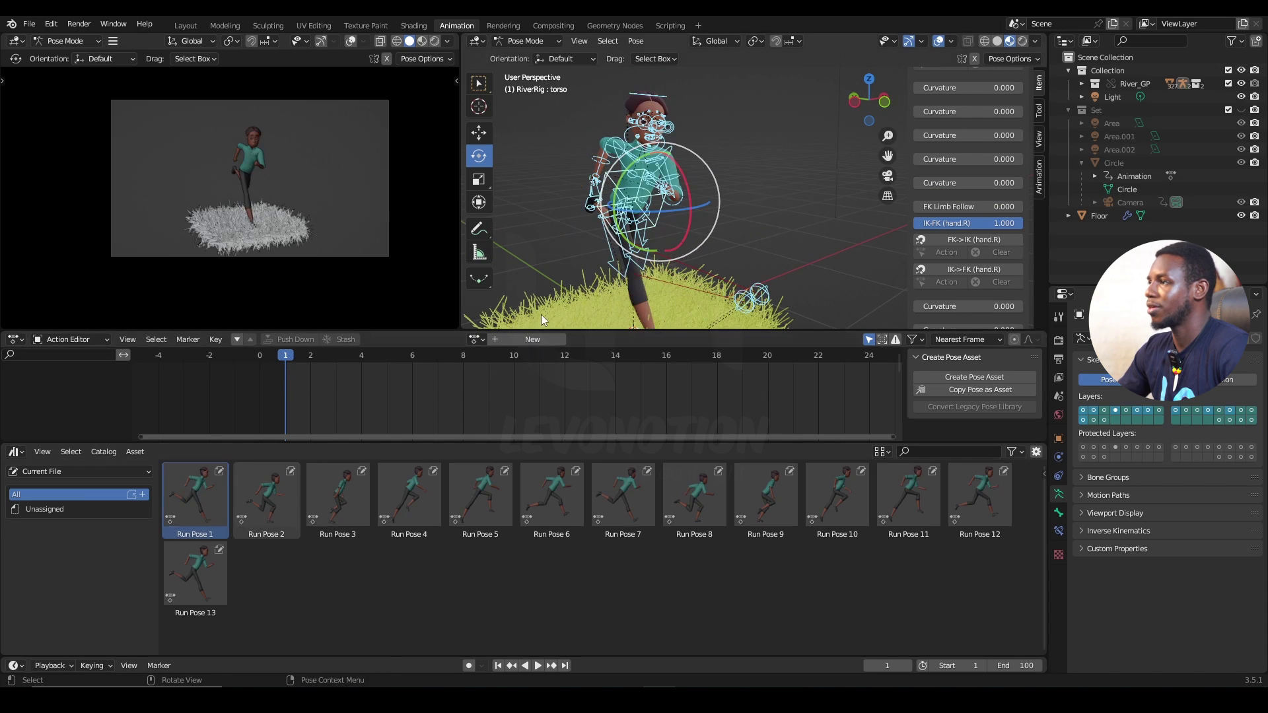
# Insert a keyframe for the whole run pose at frame 1.
pyautogui.moveTo(541, 314); pyautogui.dragTo(733, 239, button='middle')
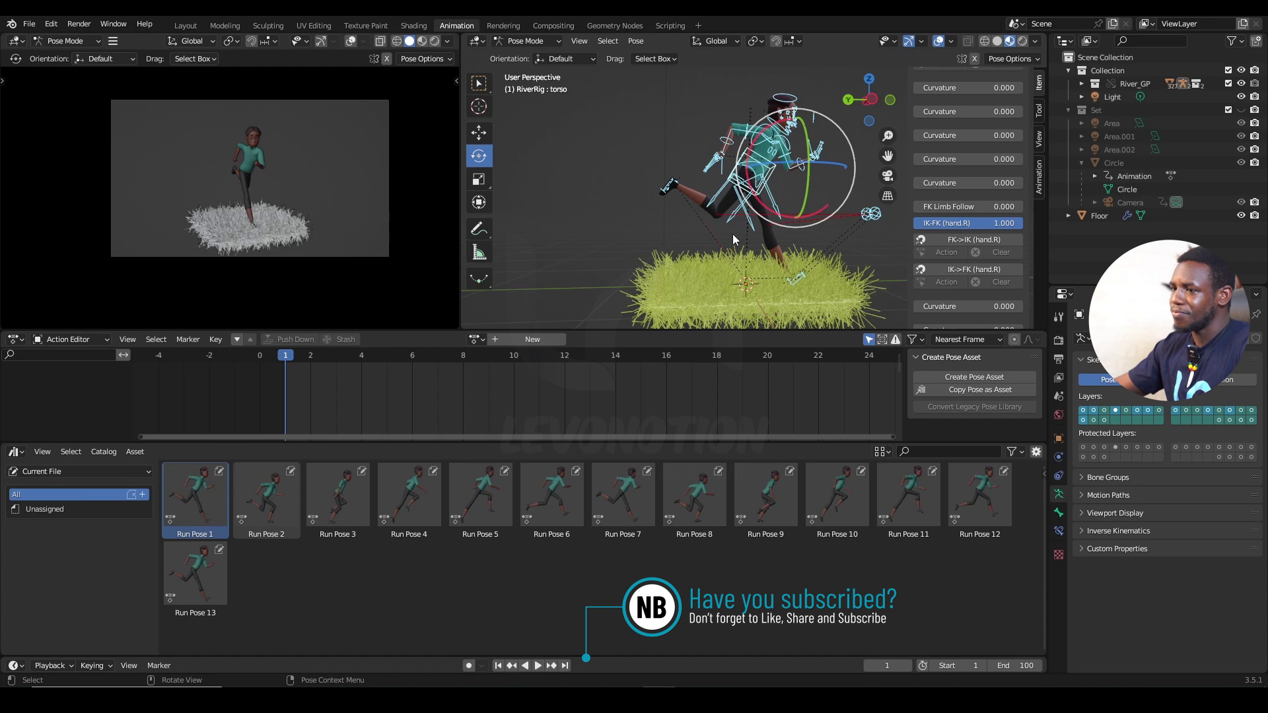
pyautogui.keyDown('shift'); pyautogui.moveTo(833, 189); pyautogui.dragTo(755, 213, button='middle'); pyautogui.keyUp('shift')
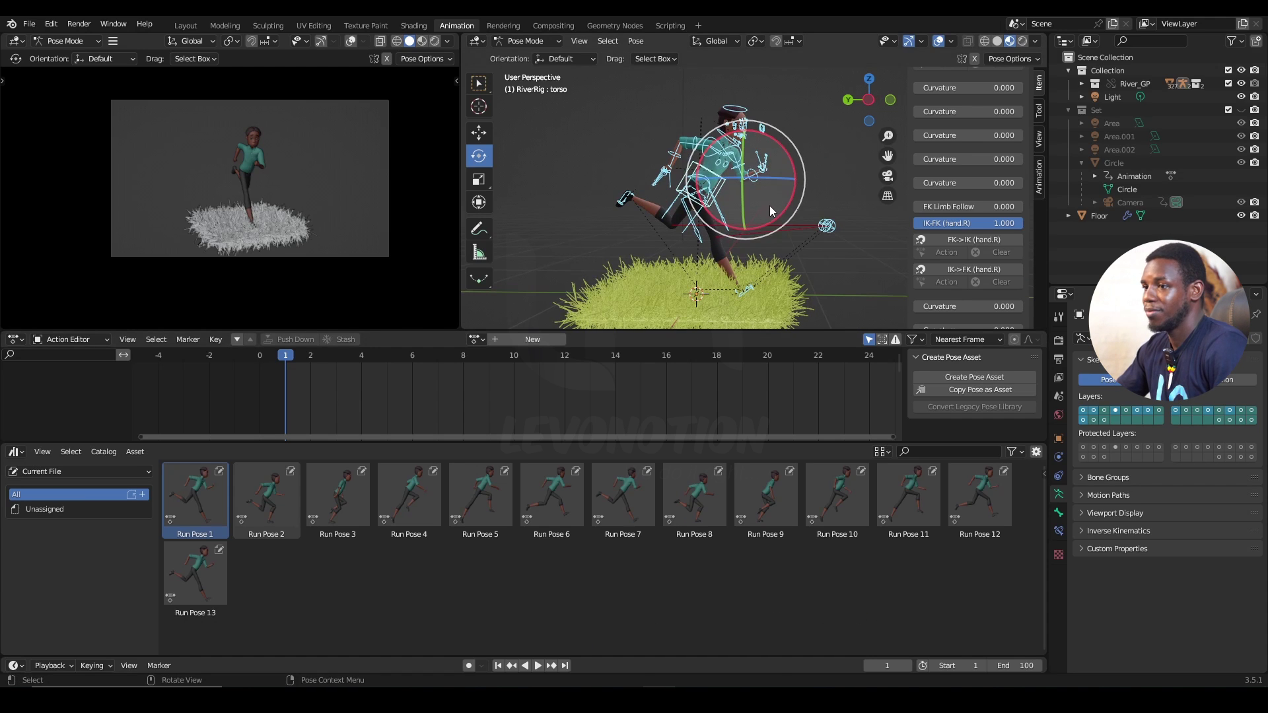
pyautogui.press('i')
pyautogui.keyDown('shift'); pyautogui.moveTo(743, 215); pyautogui.dragTo(655, 315, button='middle'); pyautogui.keyUp('shift')
pyautogui.scroll(-3, 548, 395)
# Copy the rig's frame 1 keyframes and paste them at frame 13 in the Action Editor.
pyautogui.click(347, 371)
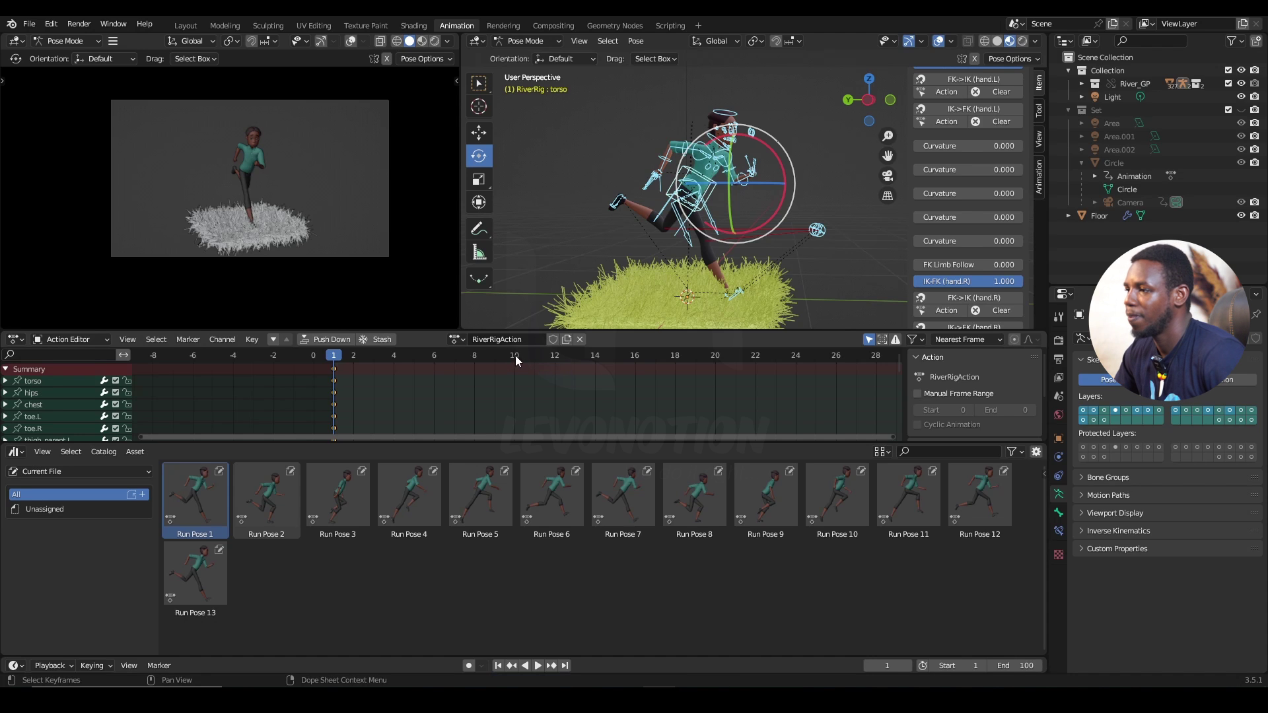
pyautogui.moveTo(515, 356); pyautogui.dragTo(579, 363)
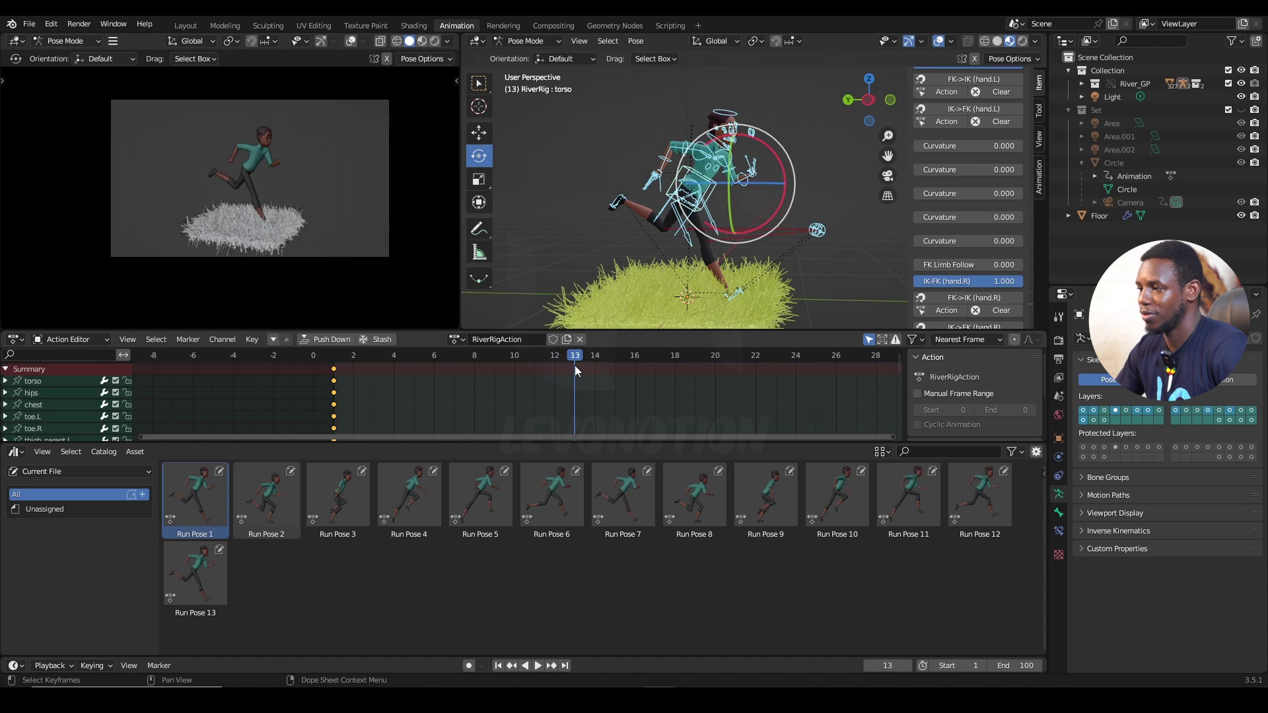
pyautogui.press('ctrl')
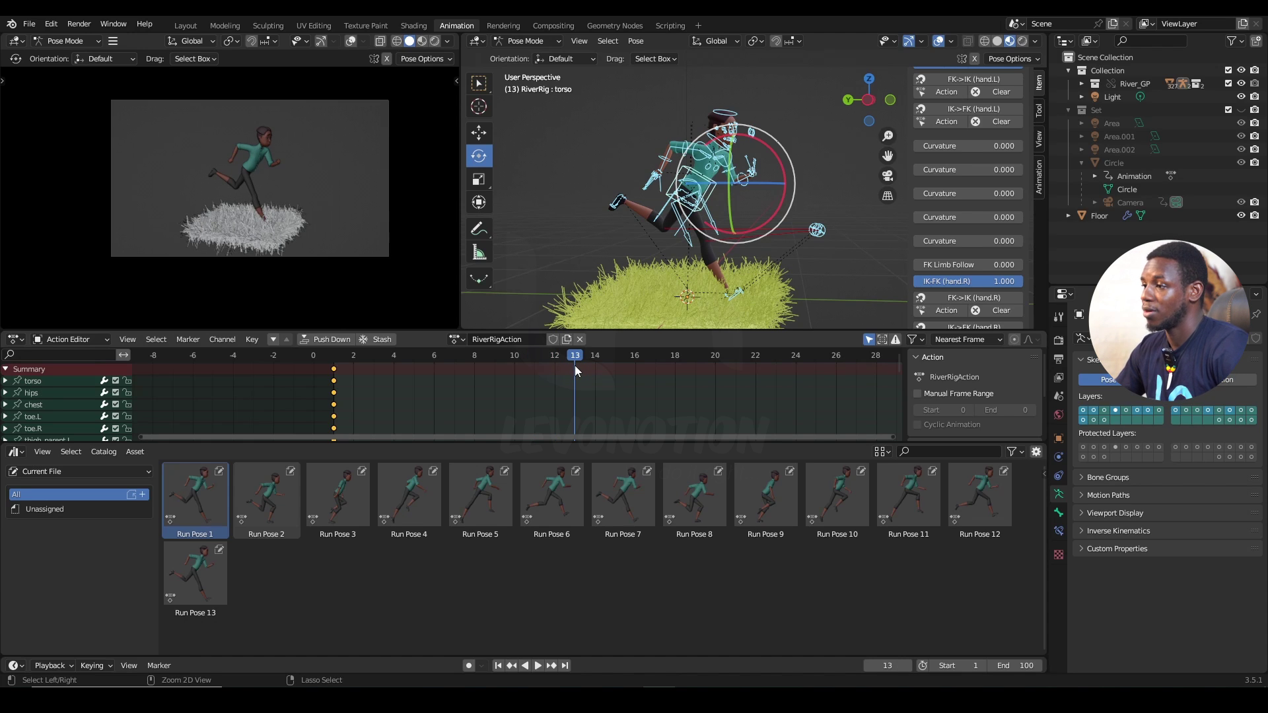
pyautogui.hotkey('ctrl', 'v')
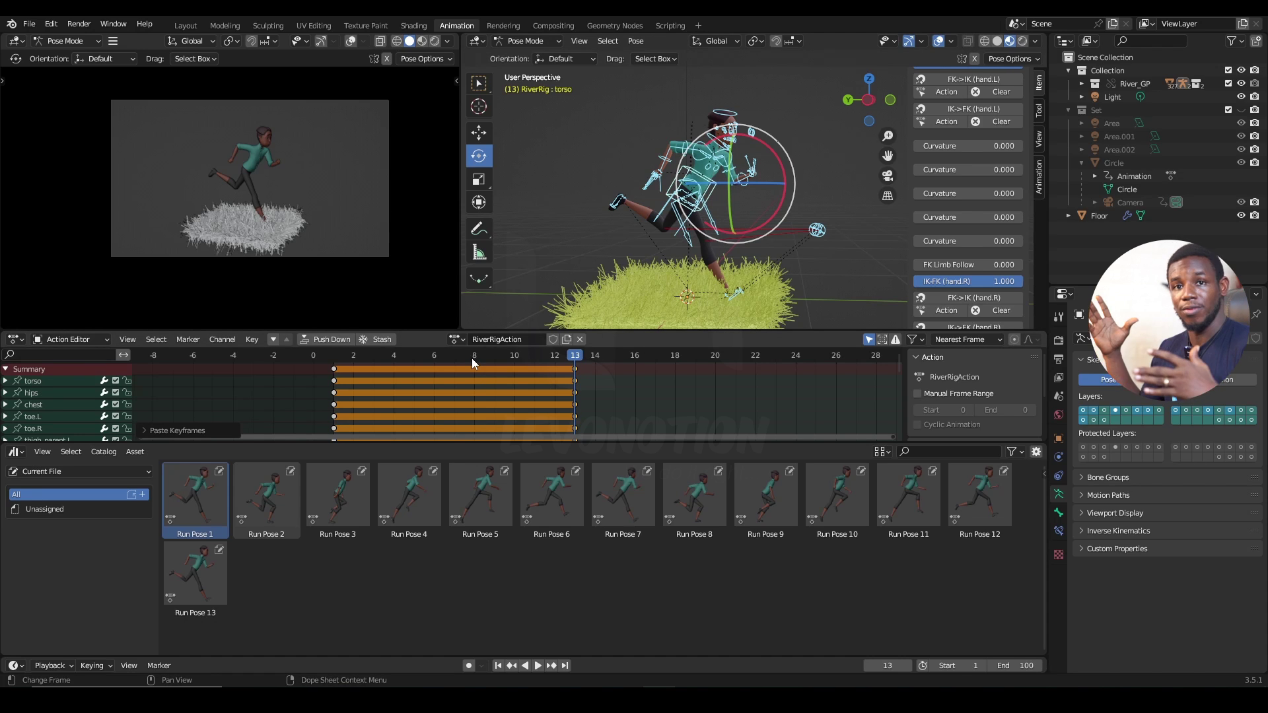
# At frame 7, copy the rig's pose, paste it flipped and insert a keyframe for all controls.
pyautogui.moveTo(469, 358); pyautogui.dragTo(462, 359)
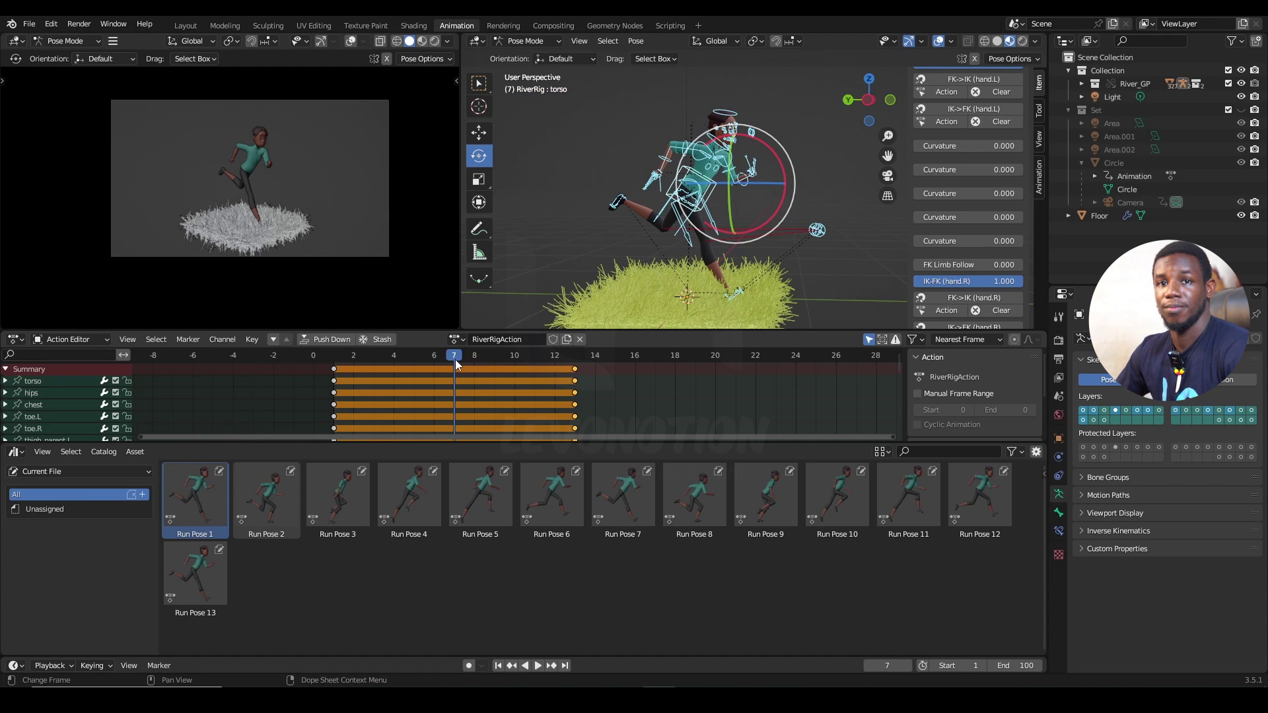
pyautogui.moveTo(740, 213); pyautogui.dragTo(682, 215, button='middle')
pyautogui.hotkey('ctrl', 'c')
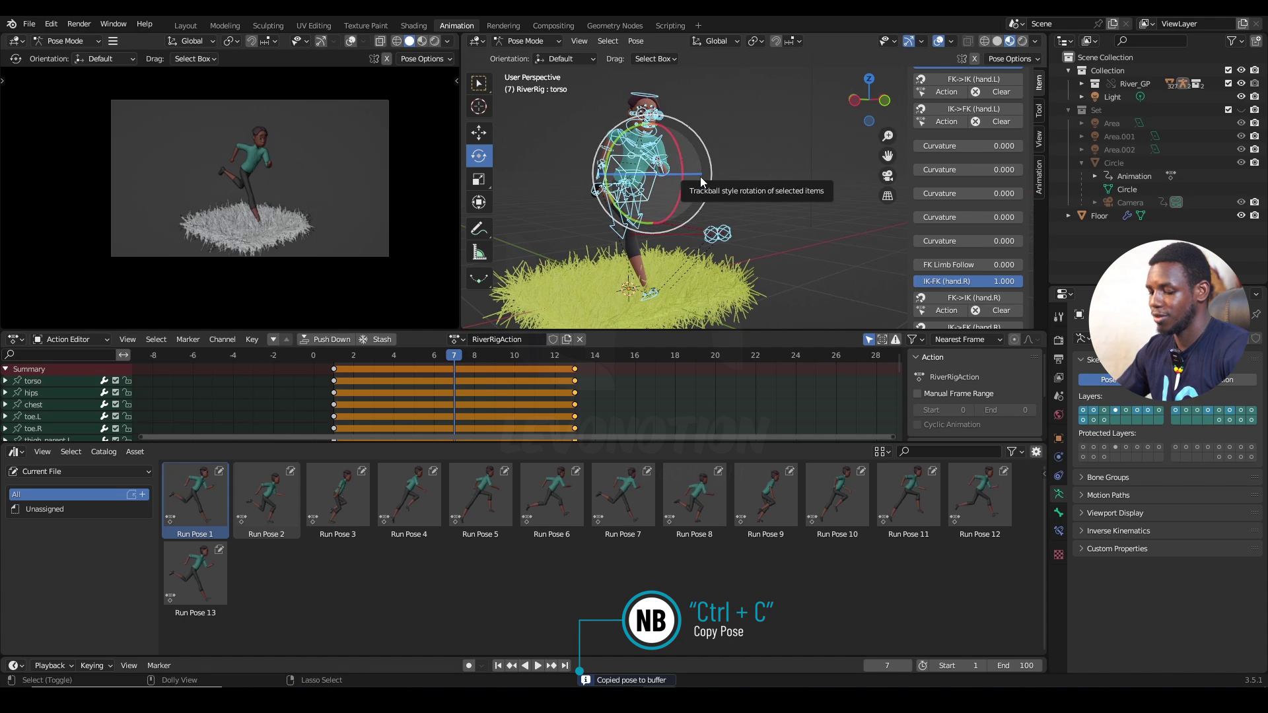
pyautogui.hotkey('ctrl', 'v')
pyautogui.moveTo(702, 216); pyautogui.dragTo(679, 207, button='middle')
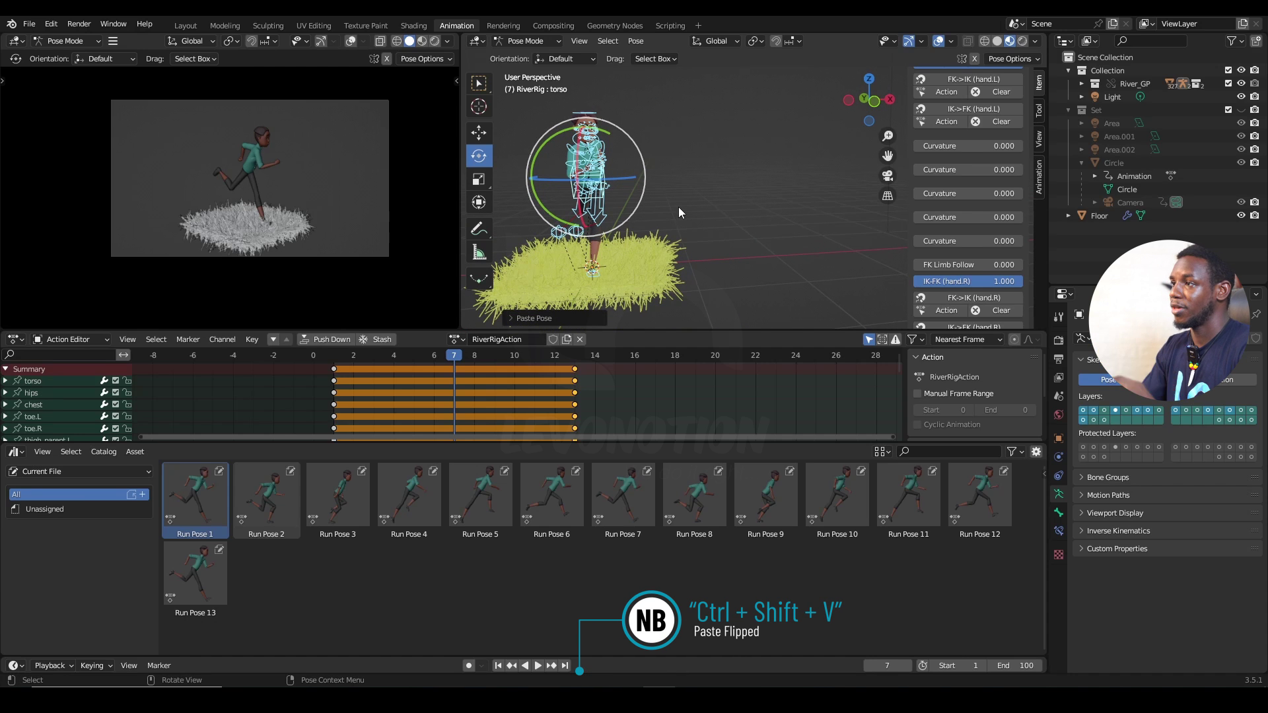
pyautogui.press('i')
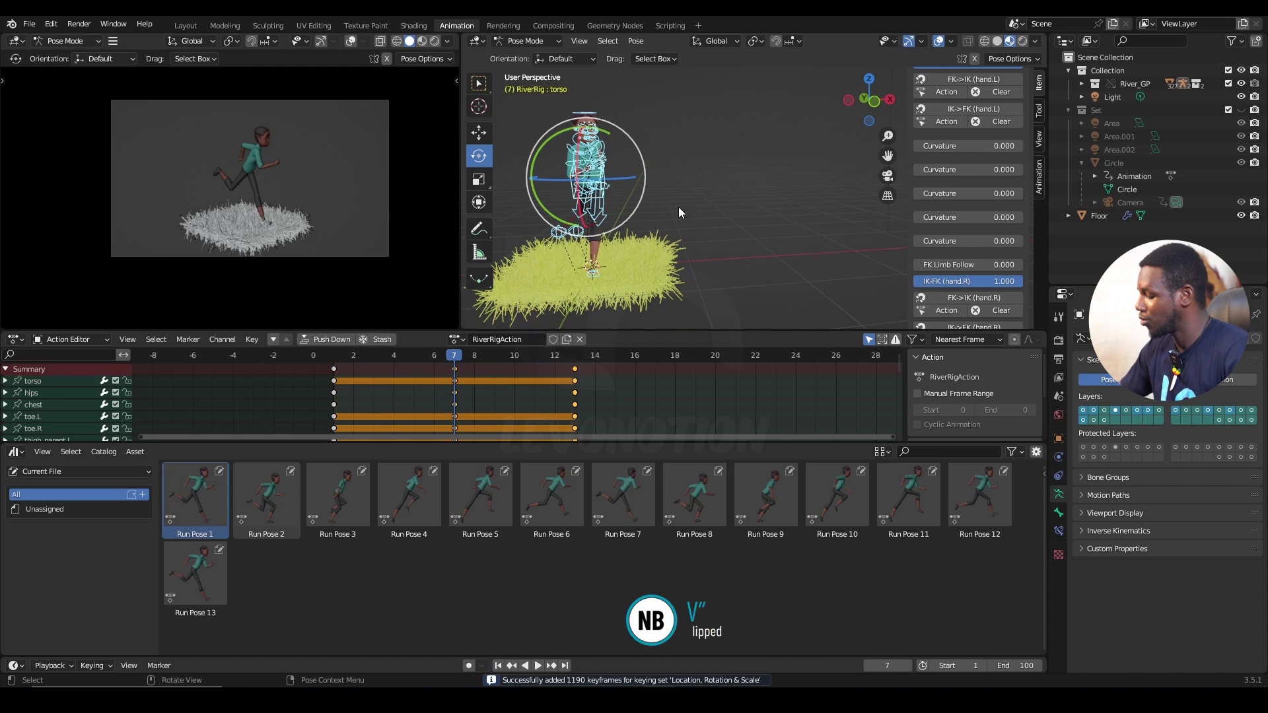
# Return to frame 1 and compare the run pose with its mirrored version at frame 7.
pyautogui.hotkey('shift', 'Left')
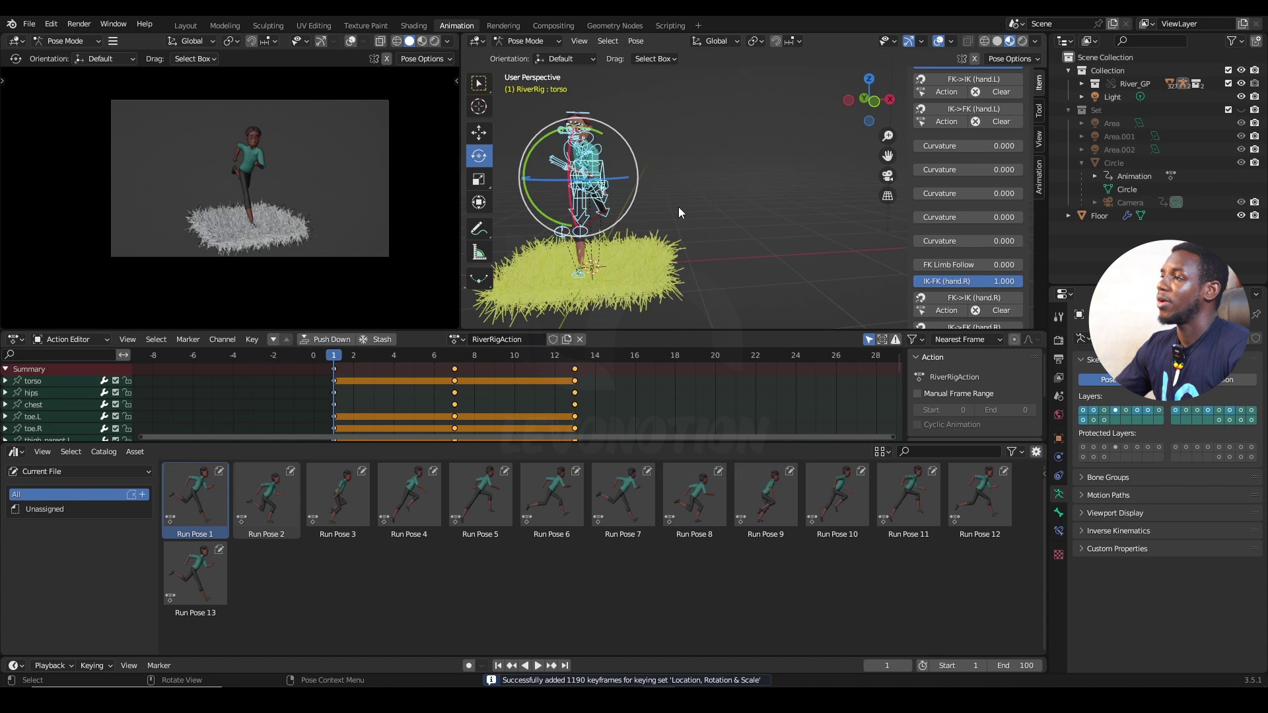
pyautogui.moveTo(678, 207); pyautogui.dragTo(710, 207, button='middle')
pyautogui.scroll(3, 730, 196)
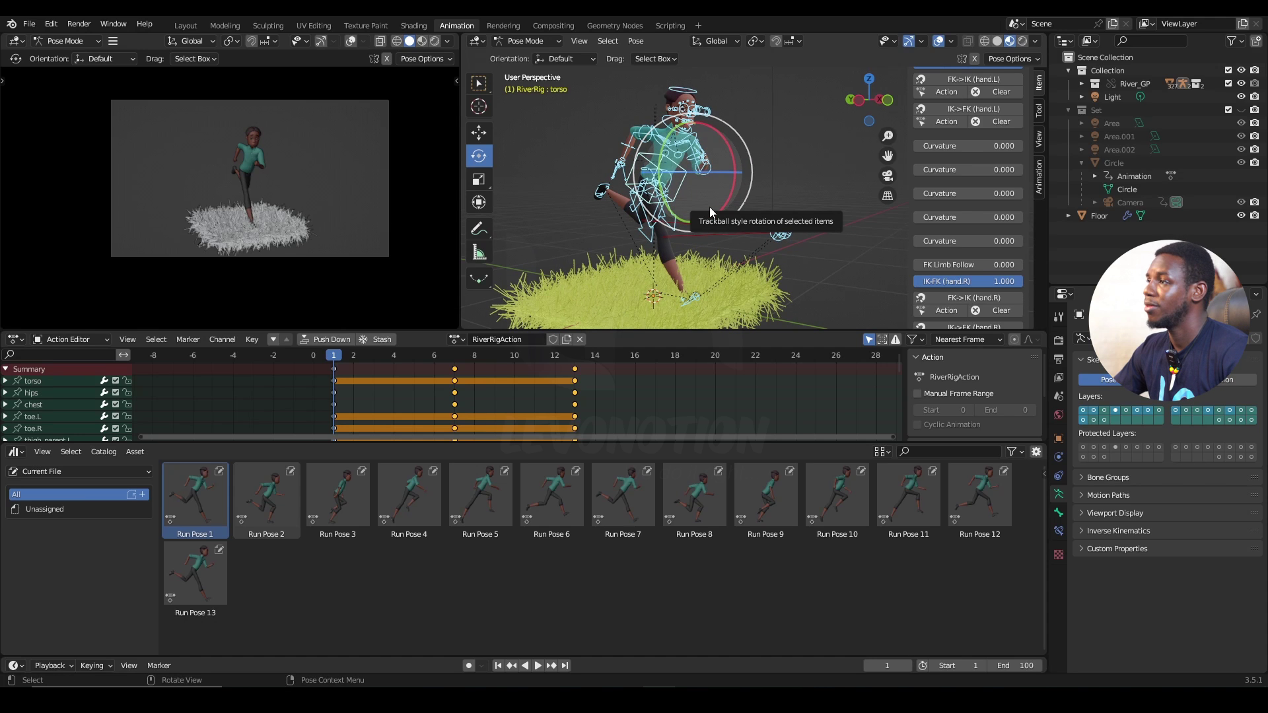
pyautogui.press('Up')
pyautogui.press('Down')
pyautogui.press('Up')
pyautogui.press('Down')
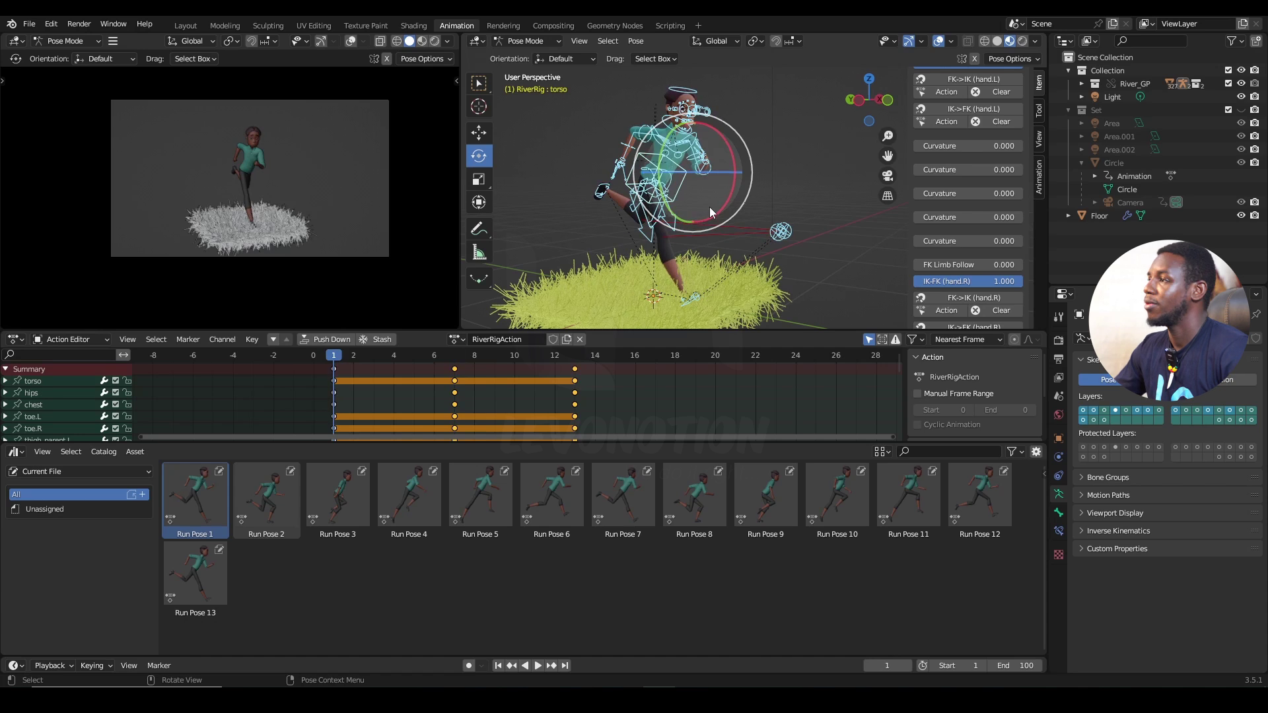
# Show the Set collection in the viewport and mute the Camera's Object Transforms animation channel.
pyautogui.click(1135, 201)
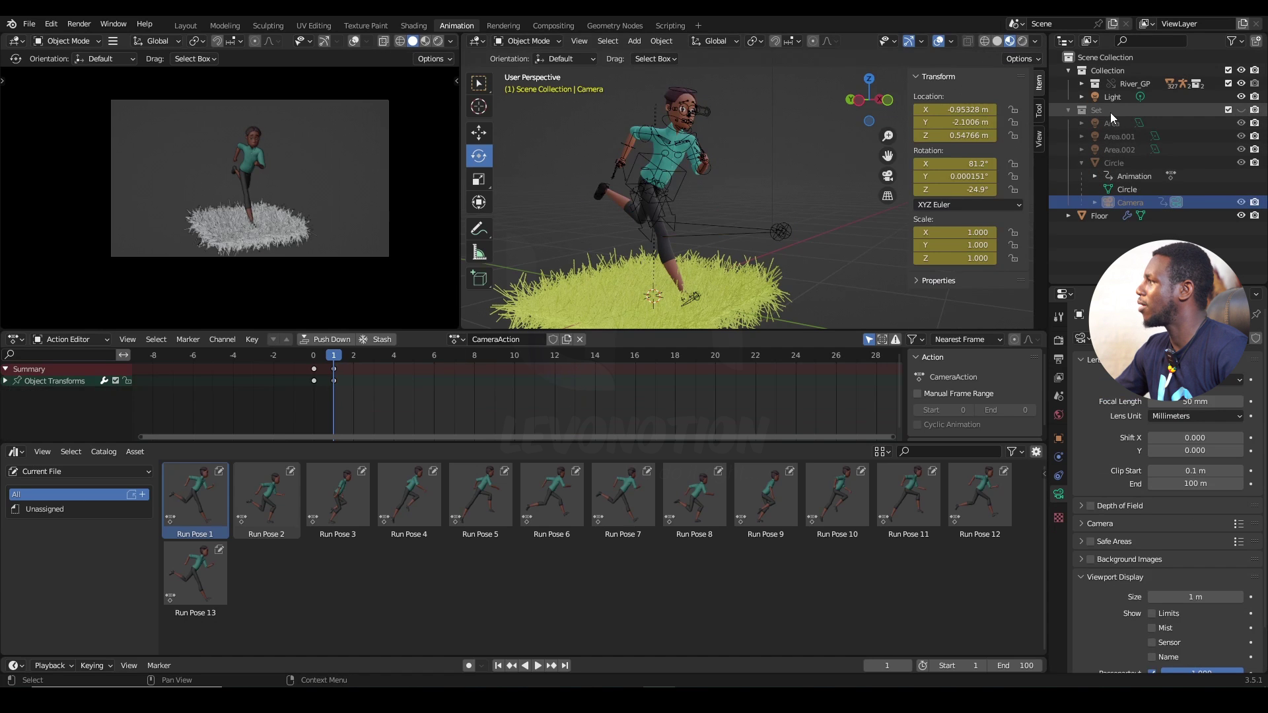
pyautogui.click(1242, 110)
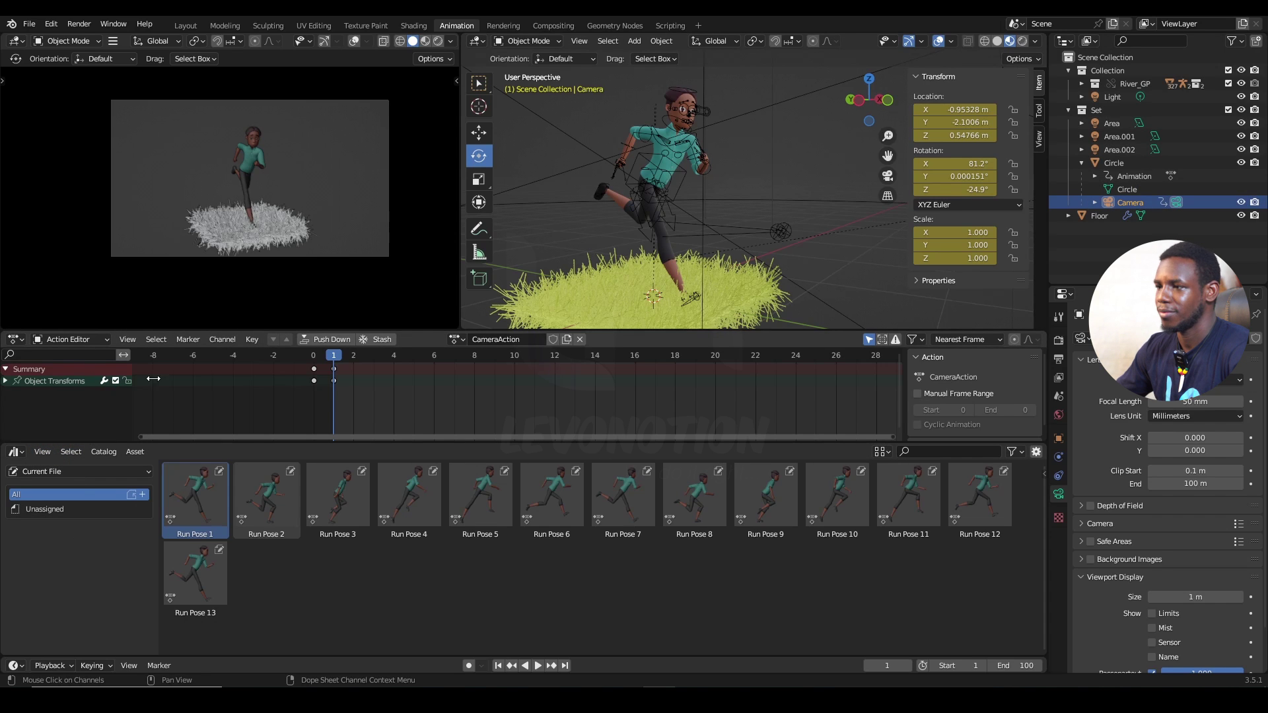
pyautogui.click(115, 382)
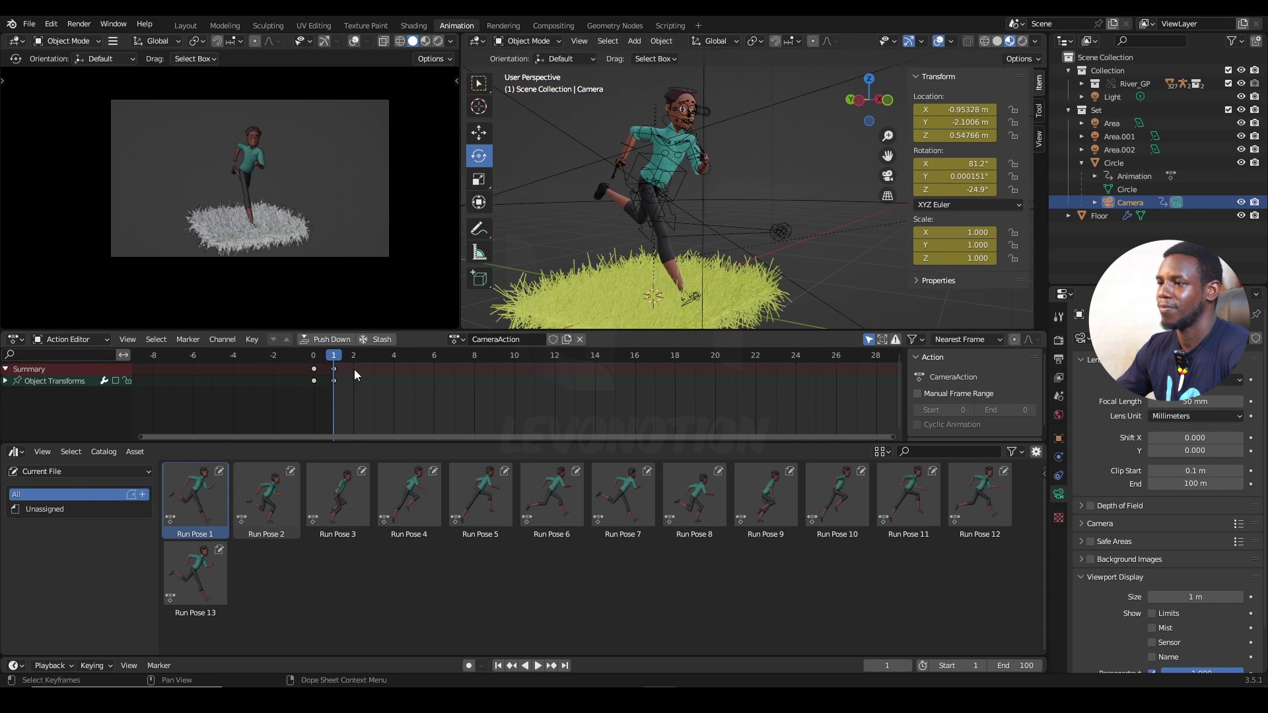
pyautogui.press('space')
pyautogui.press('Escape')
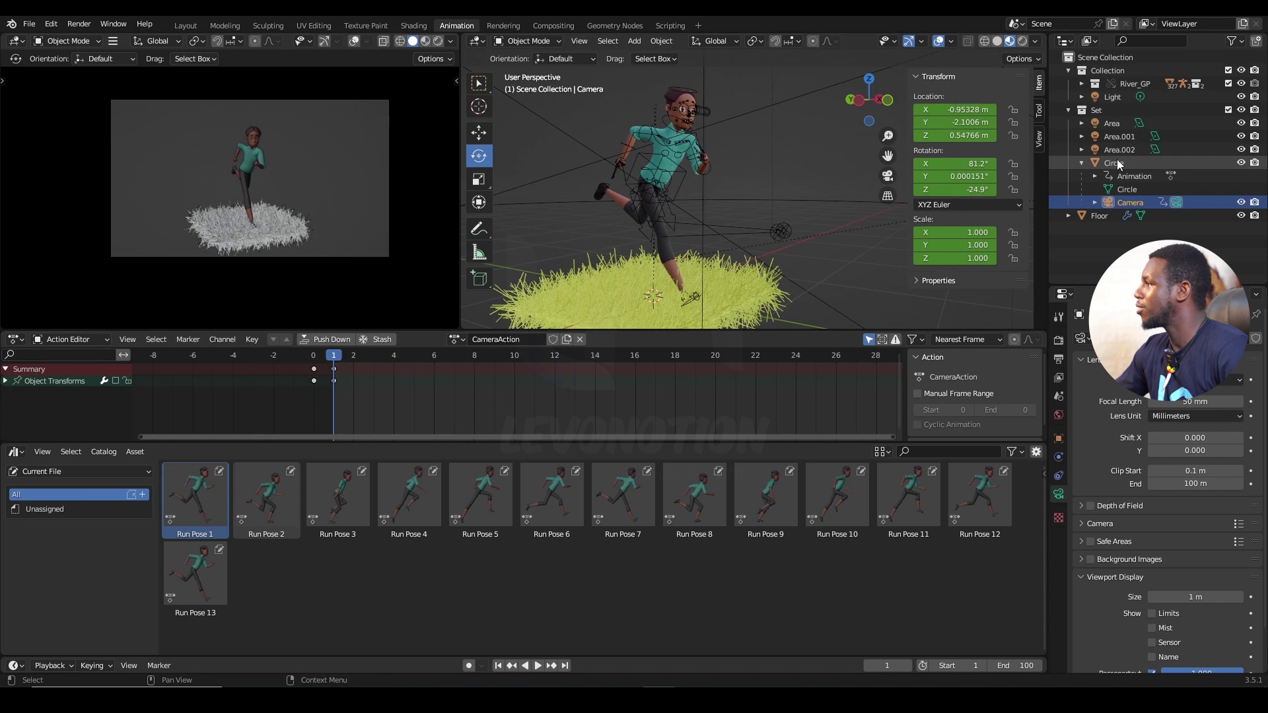
# Mute the Circle's Object Transforms animation channel, check a few frames and return to frame 1.
pyautogui.click(1192, 163)
pyautogui.click(116, 382)
pyautogui.moveTo(335, 362); pyautogui.dragTo(424, 384)
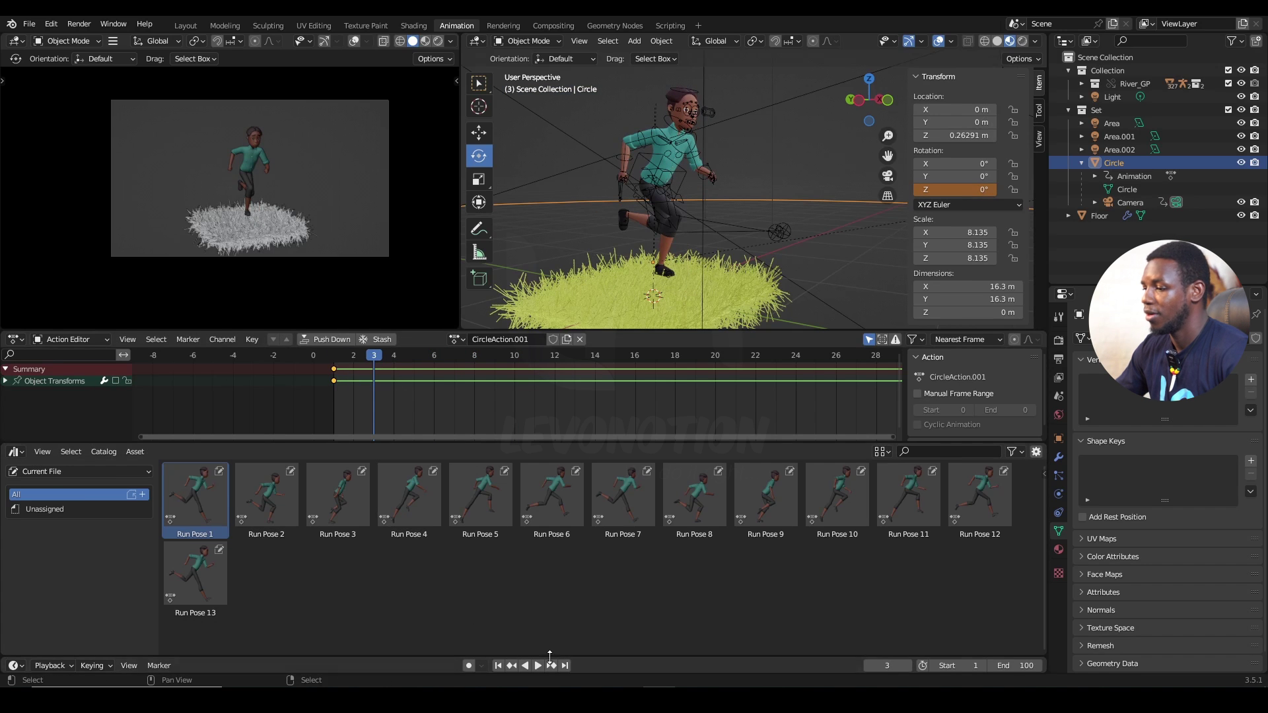
pyautogui.click(498, 665)
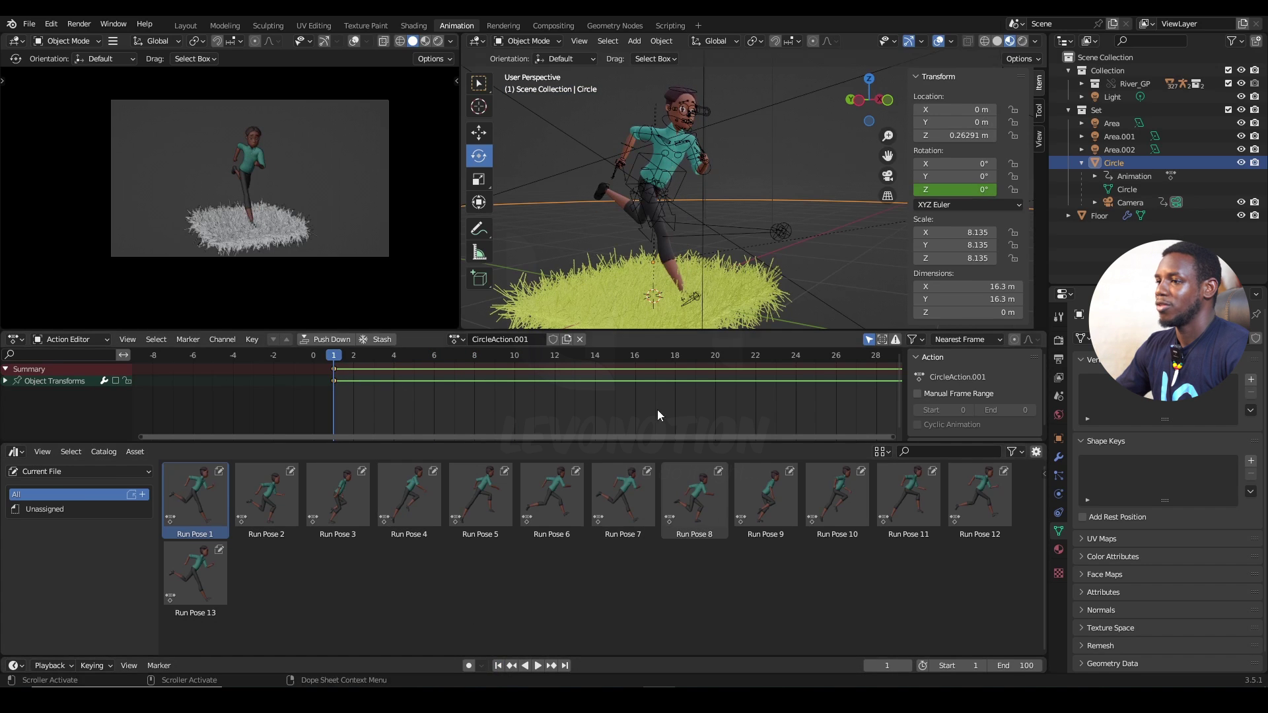
# Select all of the character rig's controls and compare the key poses at frames 1, 7 and 13, ending on frame 1.
pyautogui.click(682, 177)
pyautogui.press('a')
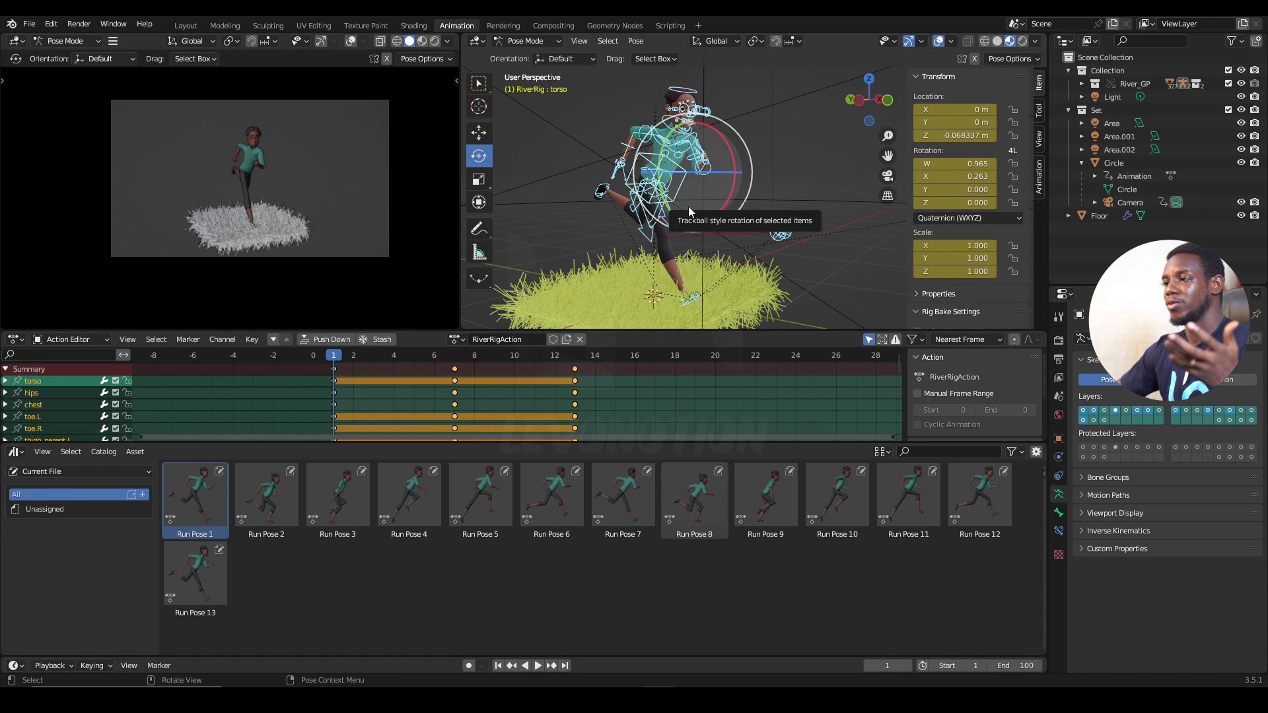
pyautogui.press('Up')
pyautogui.press('Up')
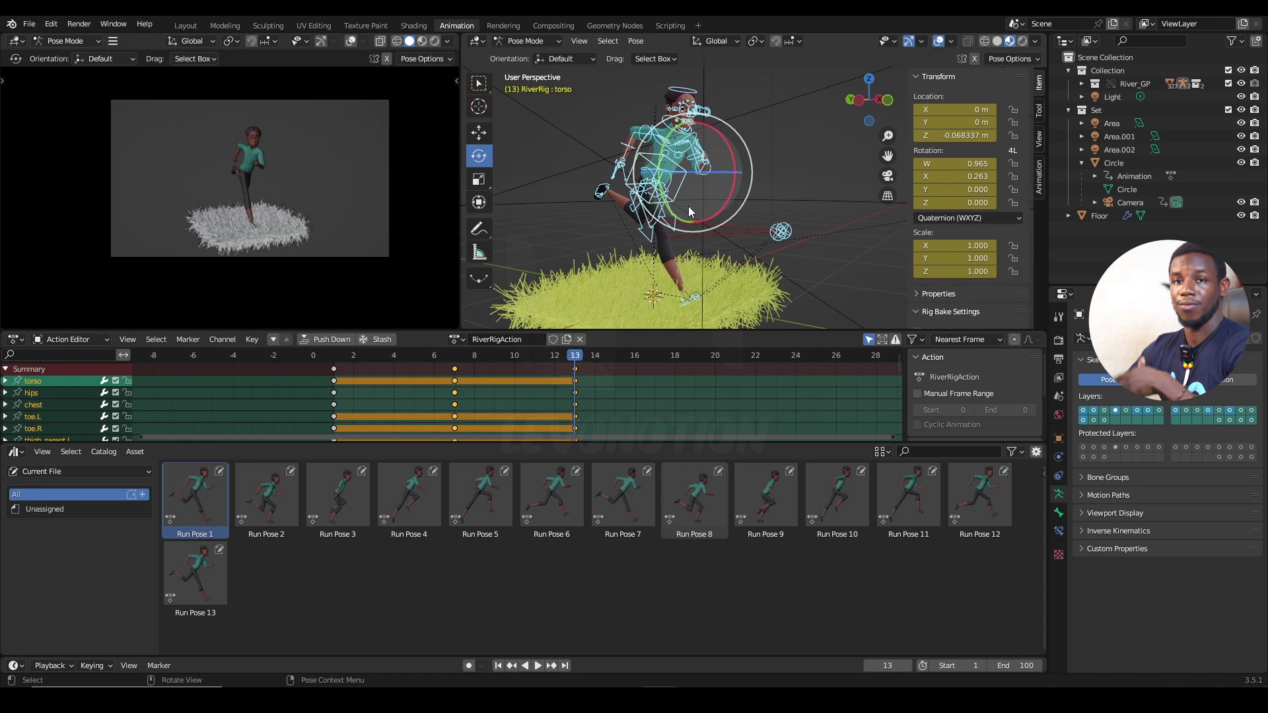
pyautogui.press('Down')
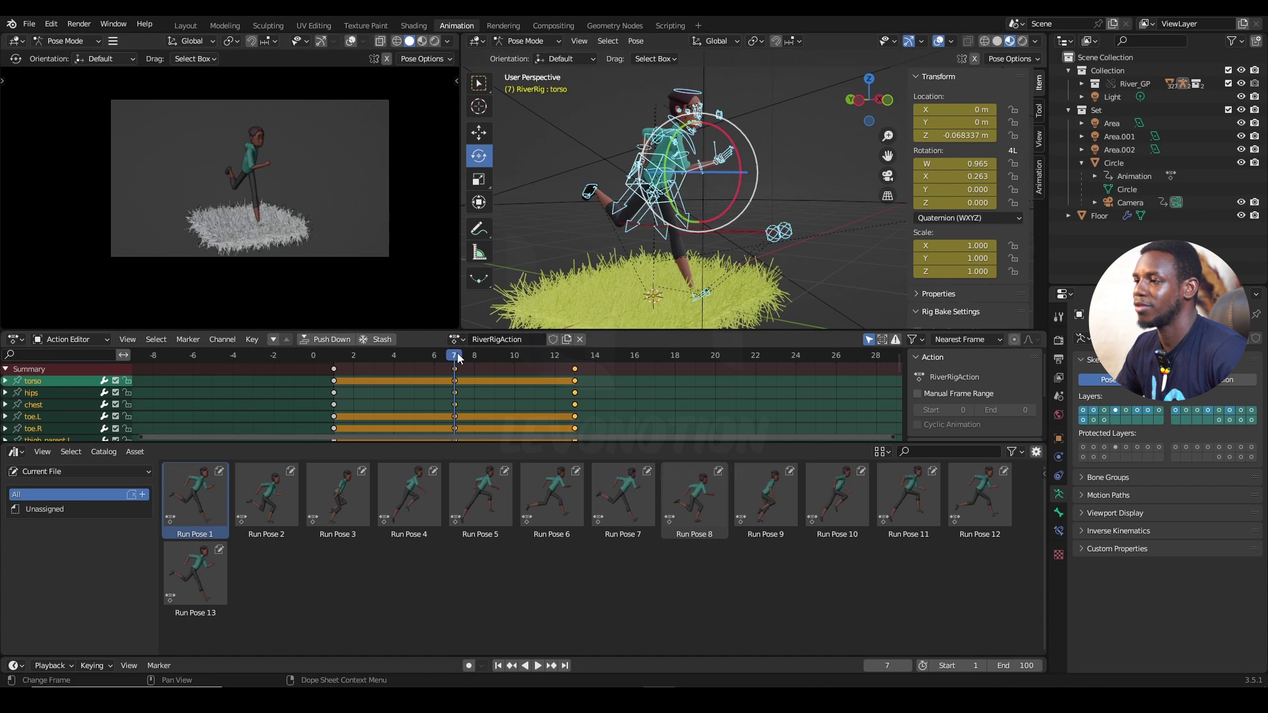
pyautogui.press('Up')
pyautogui.press('Down')
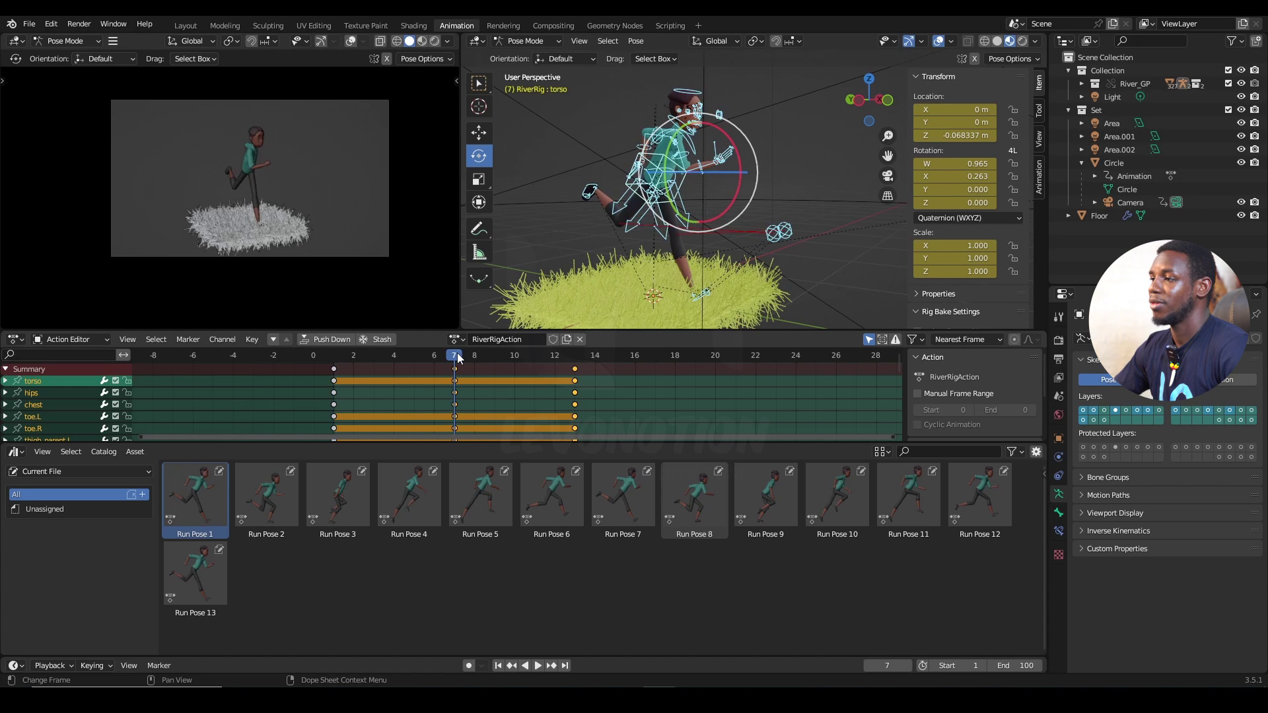
pyautogui.press('Up')
pyautogui.hotkey('shift', 'Left')
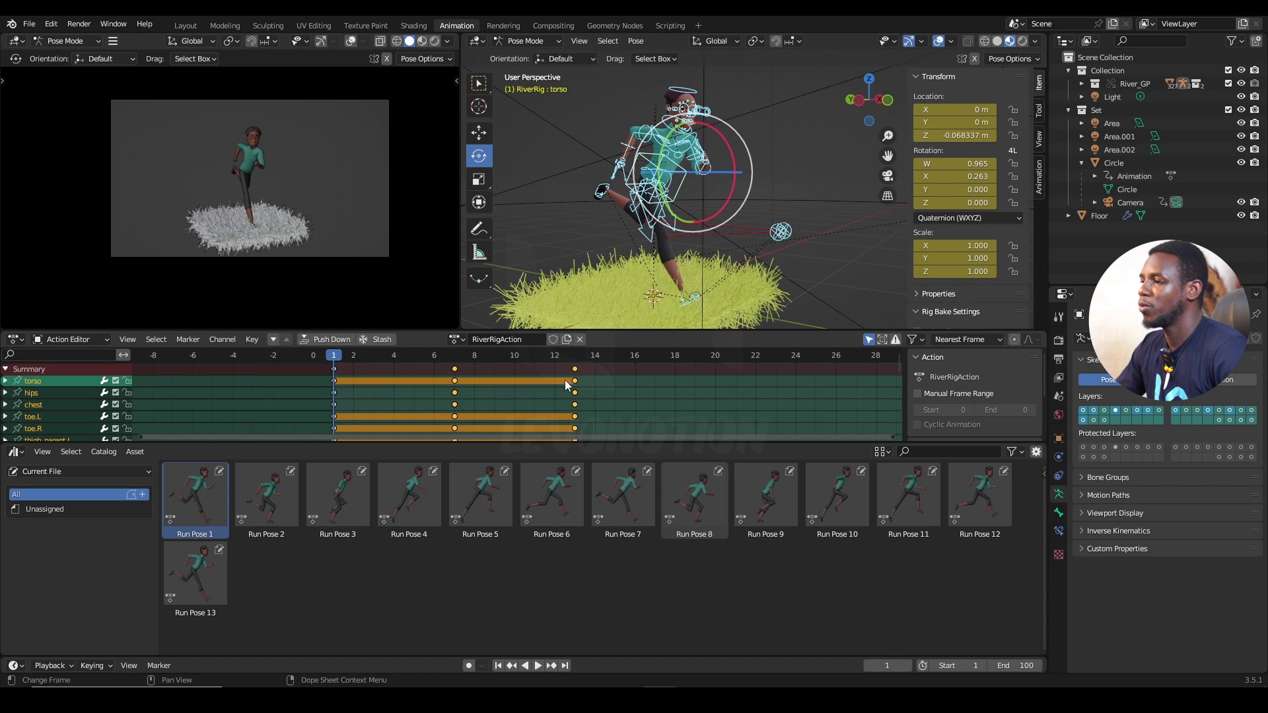
# Select all the rig's keyframes and set their interpolation mode to Linear.
pyautogui.moveTo(594, 373); pyautogui.dragTo(315, 371)
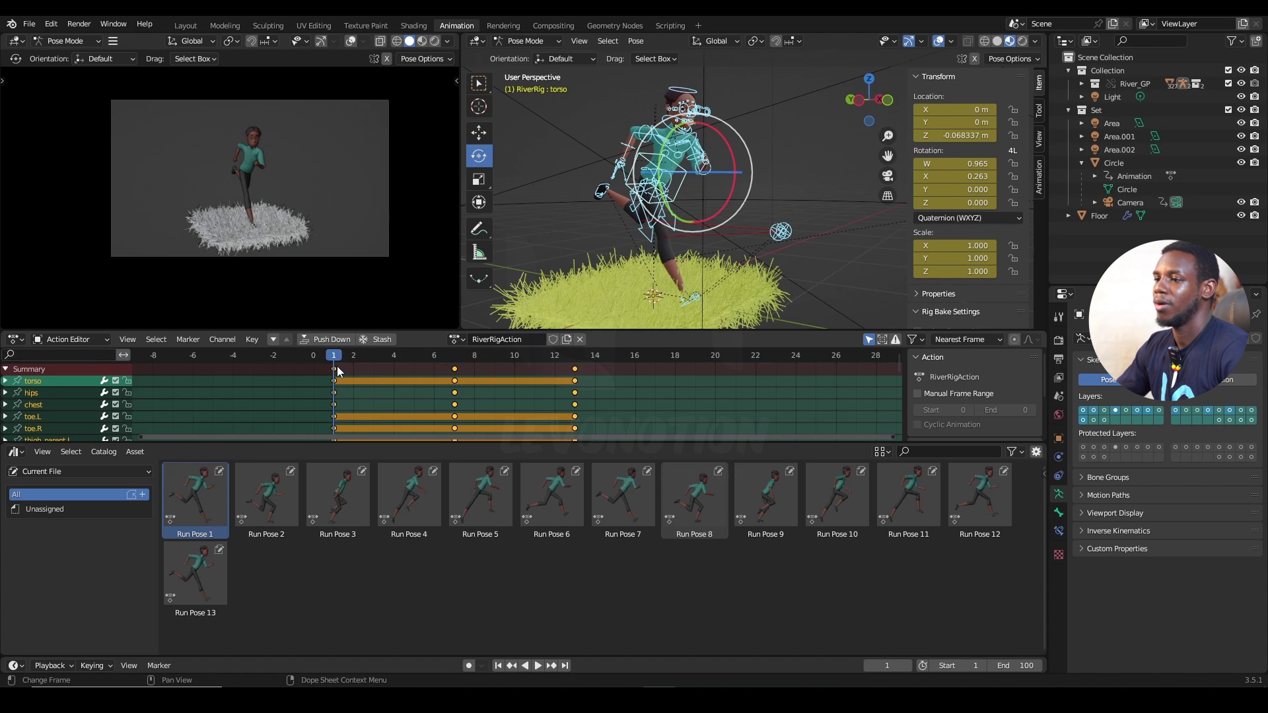
pyautogui.rightClick(336, 371)
pyautogui.moveTo(336, 417)
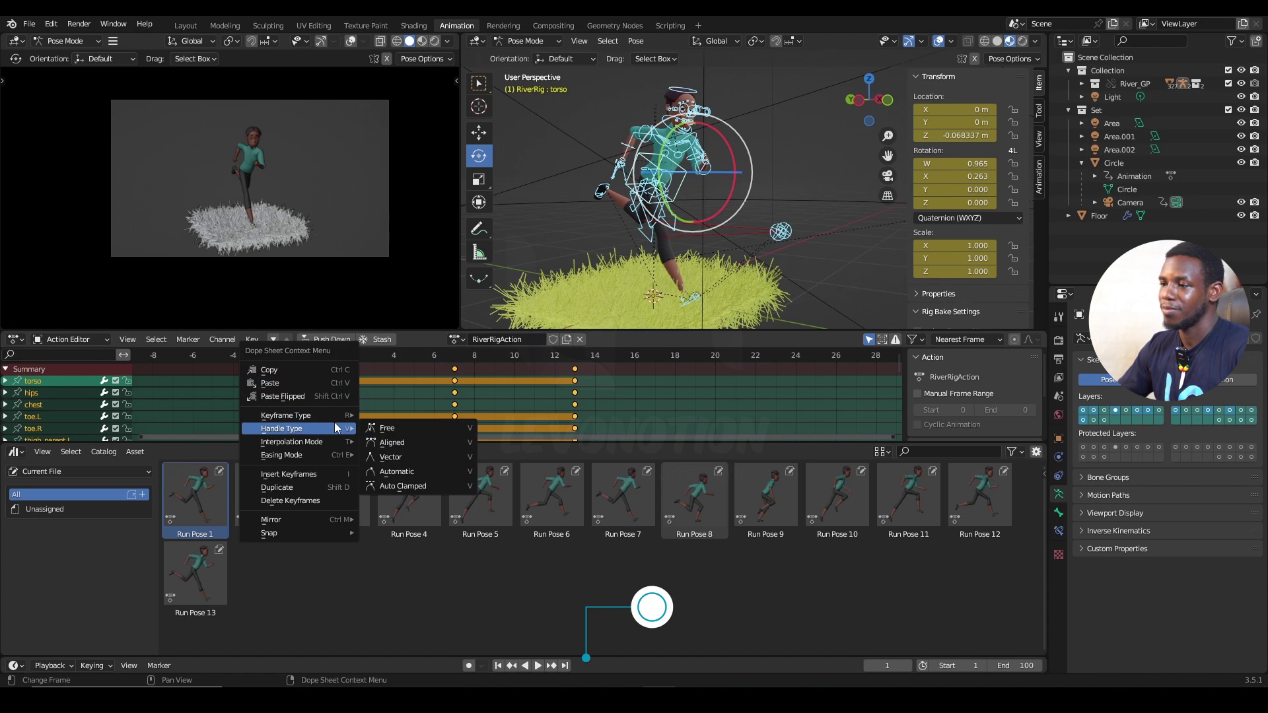
pyautogui.moveTo(331, 442)
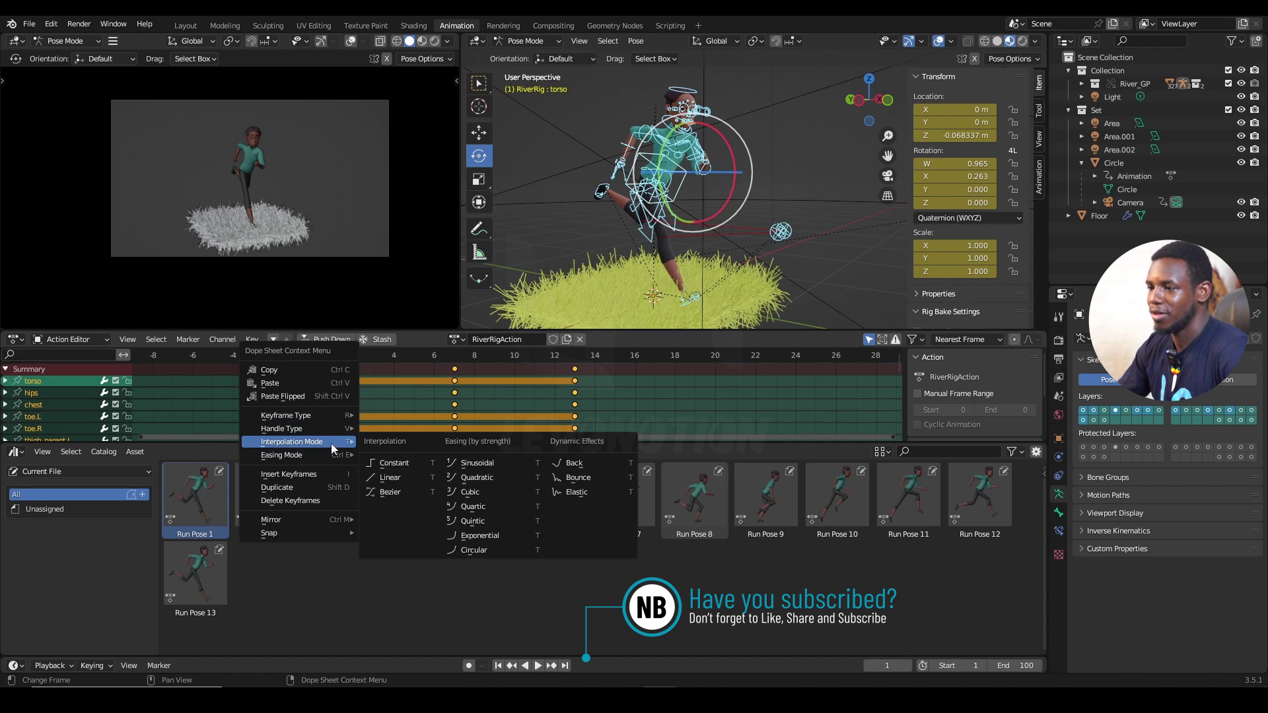
pyautogui.click(390, 478)
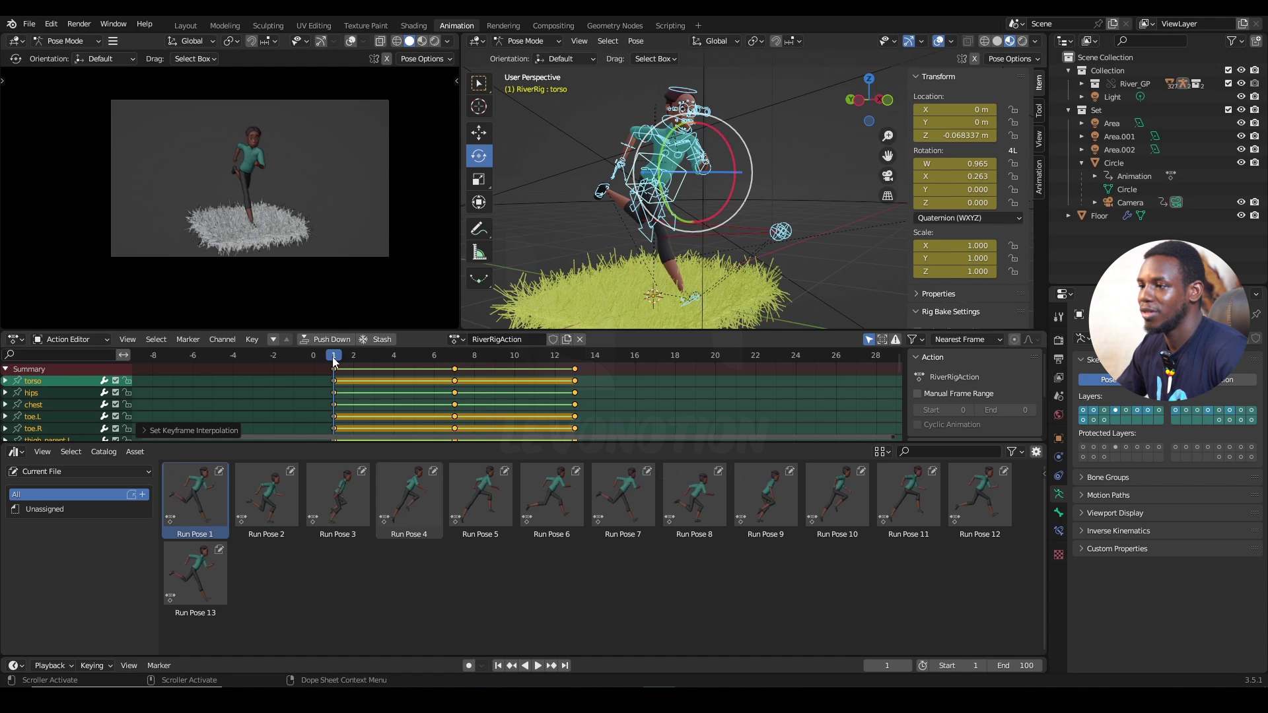
# Examine how the rig moves between frames 1 and 7, focusing on the in-between pose at frame 4.
pyautogui.press('space')
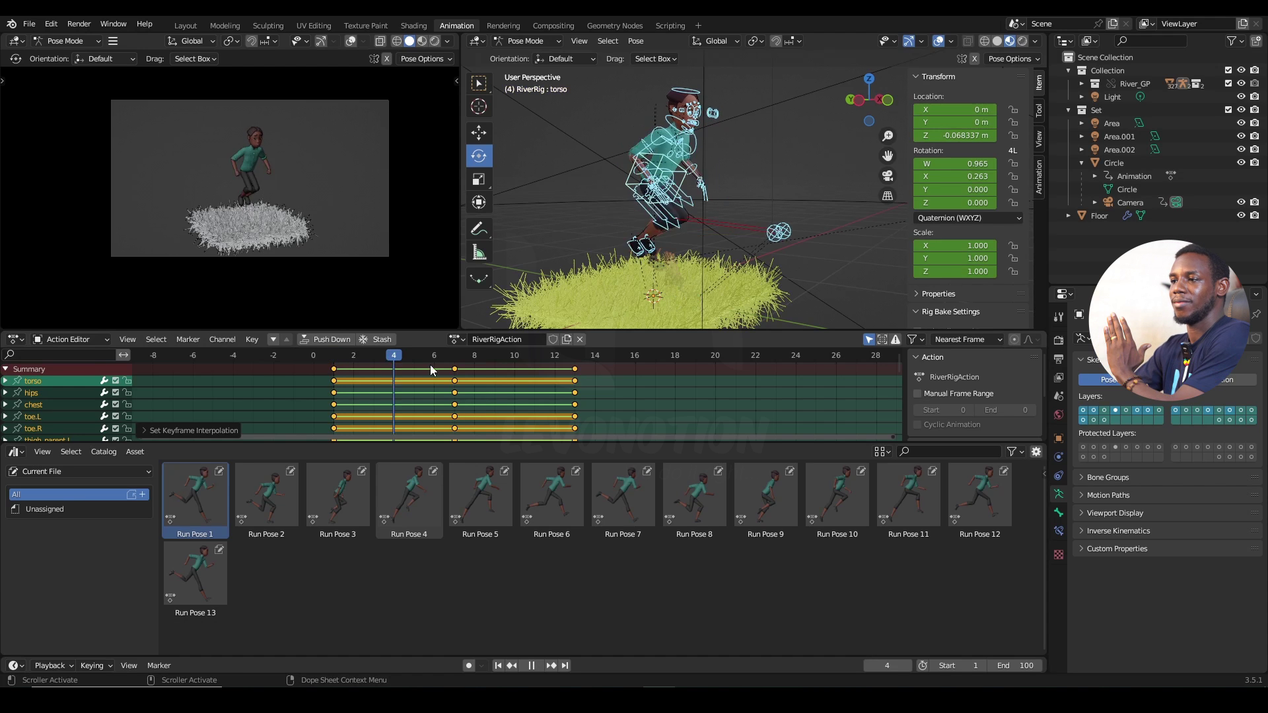
pyautogui.moveTo(462, 366)
pyautogui.mouseDown()
pyautogui.moveTo(335, 363)
pyautogui.moveTo(457, 368)
pyautogui.moveTo(337, 367)
pyautogui.moveTo(331, 389)
pyautogui.moveTo(459, 390)
pyautogui.mouseUp()
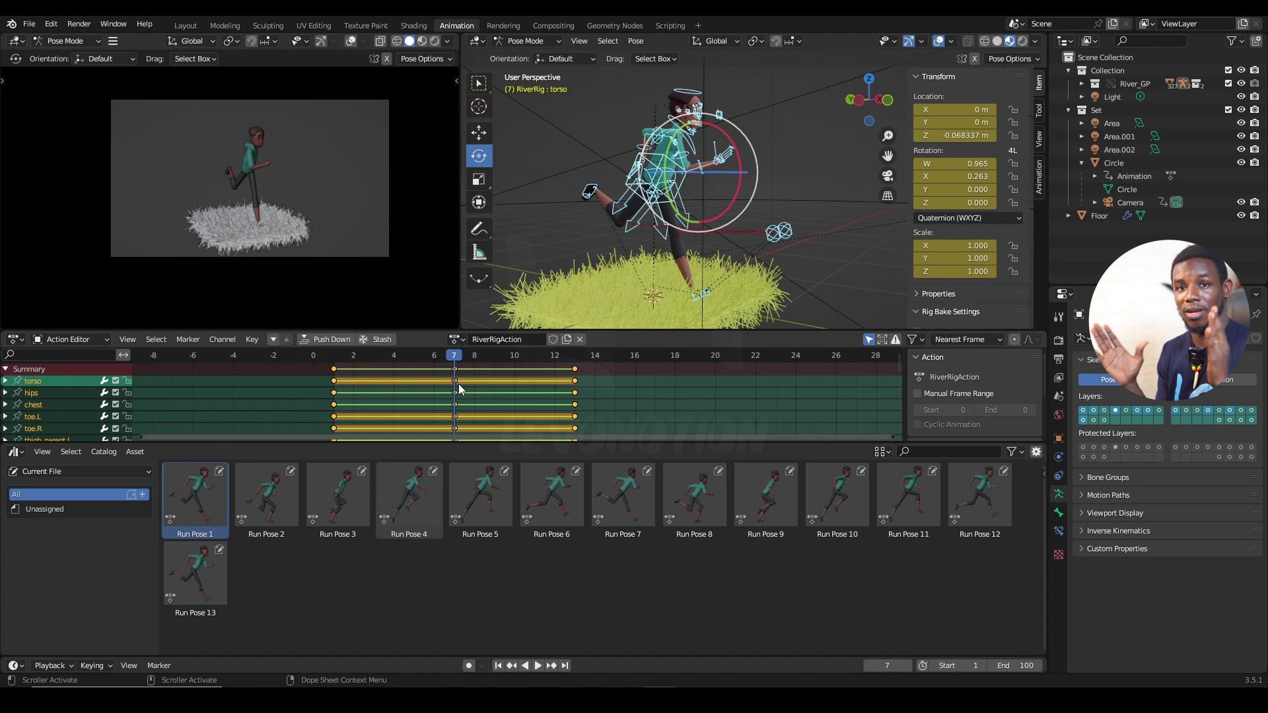
pyautogui.click(418, 356)
pyautogui.press('space')
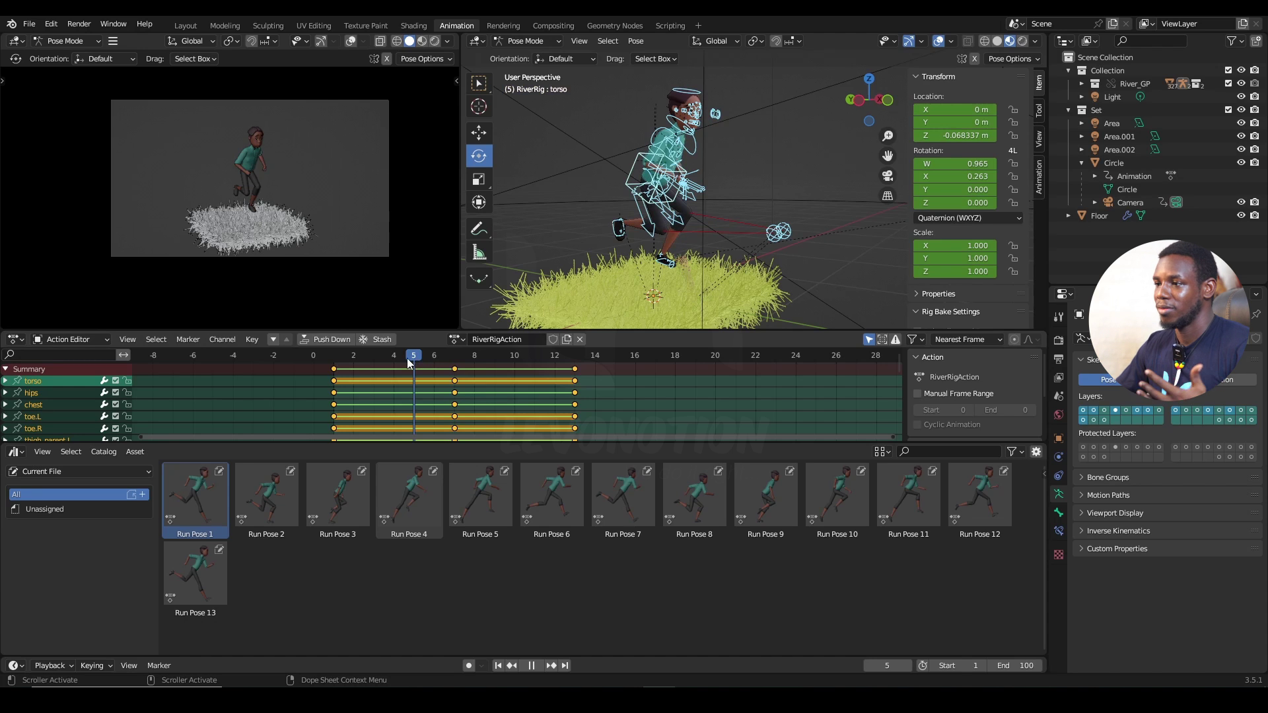
pyautogui.click(399, 360)
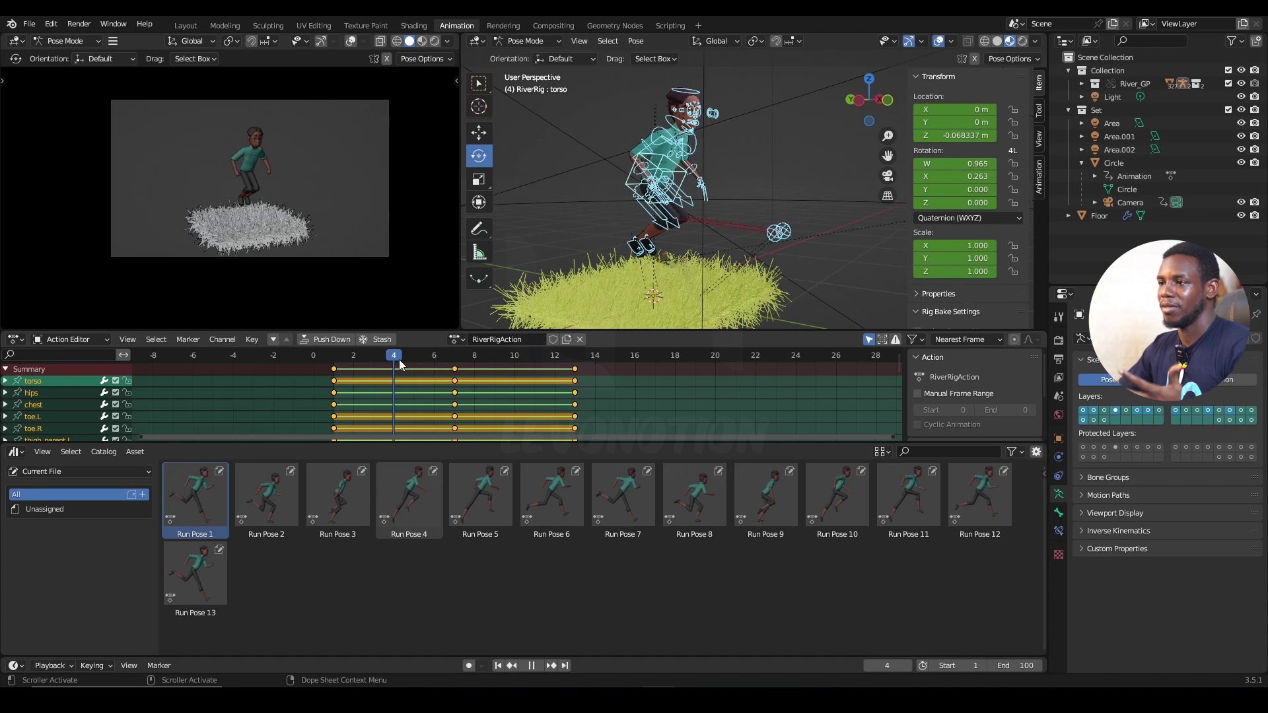
pyautogui.press('space')
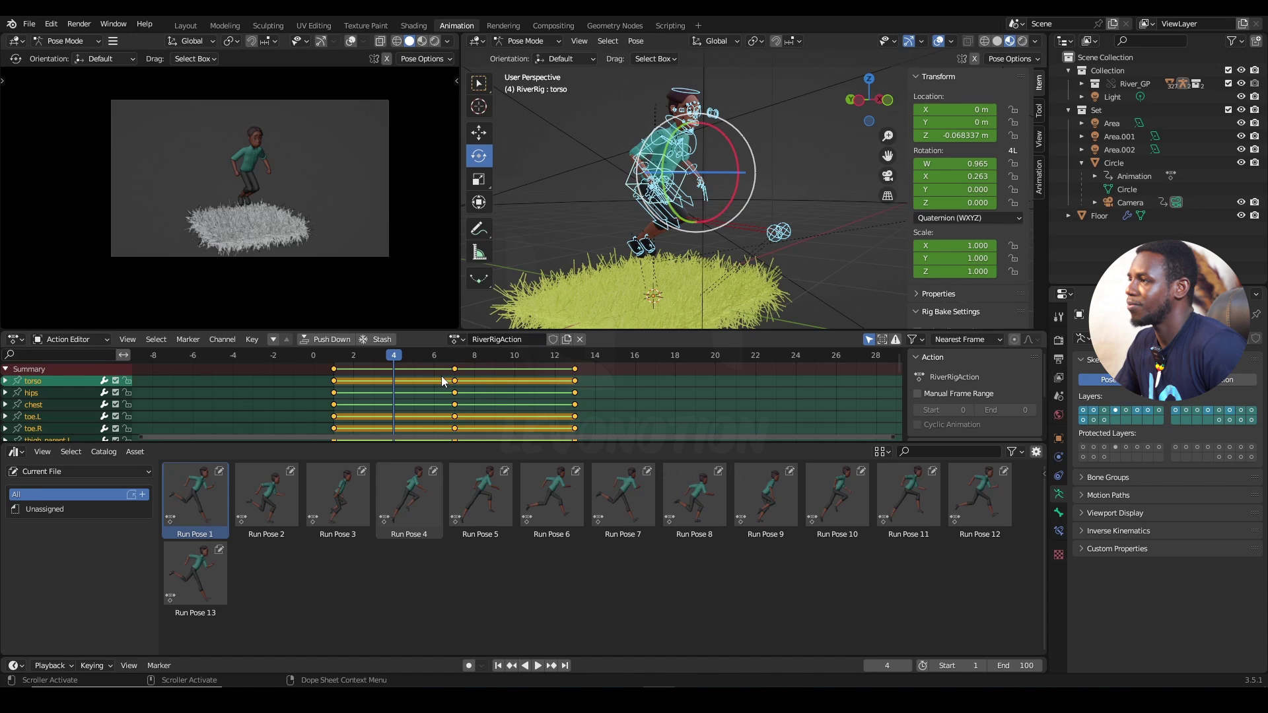
pyautogui.click(392, 356)
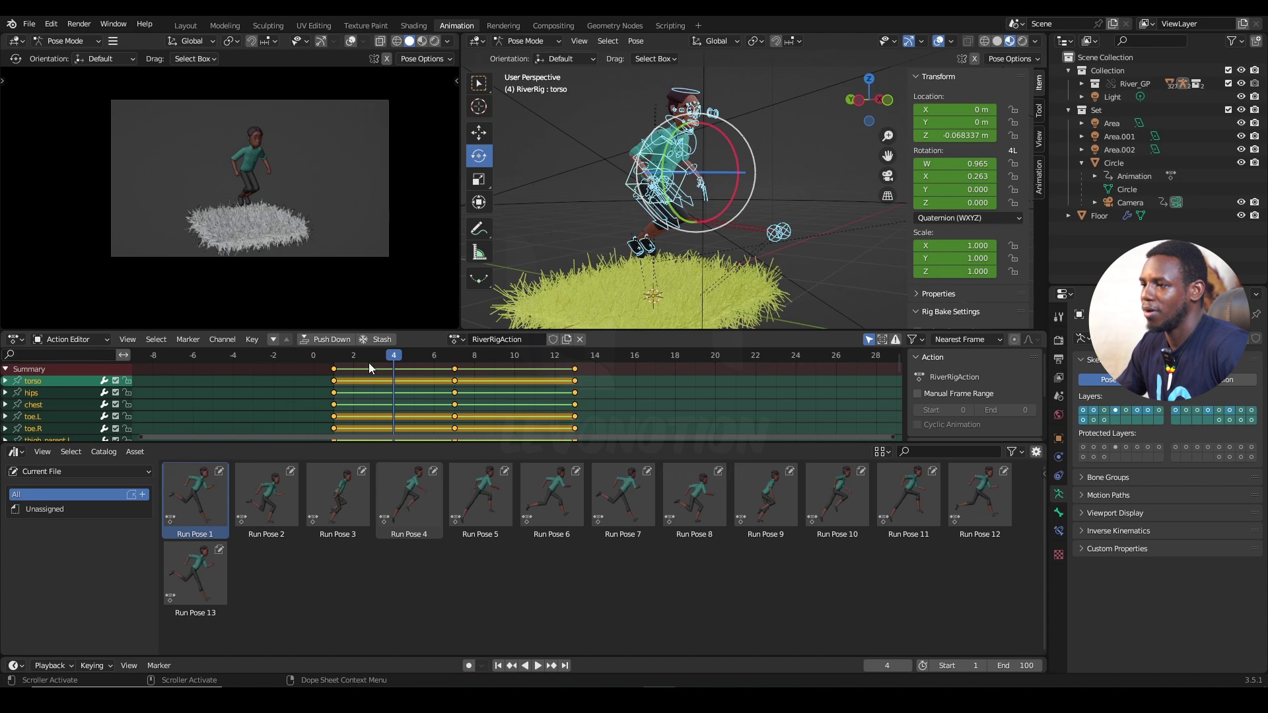
pyautogui.press('space')
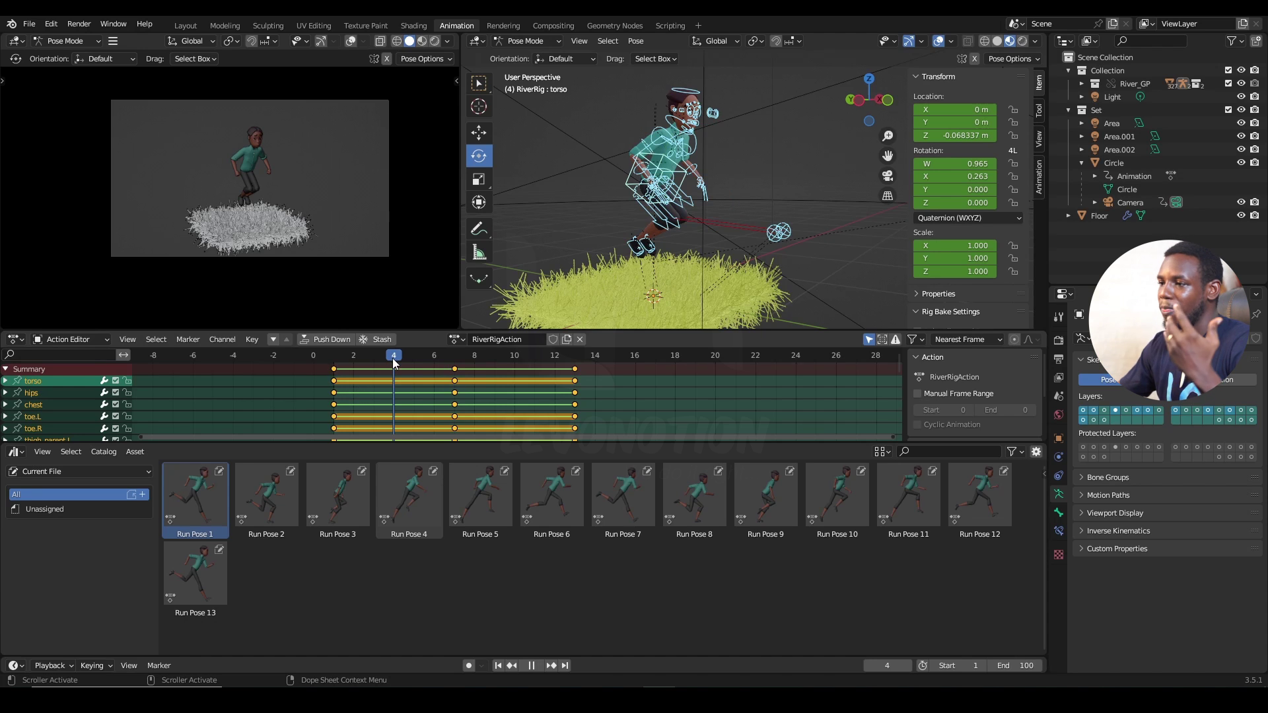
# Stop playback, return to frame 1 and step frame by frame through frame 4 to frame 7 to check the linear in-betweens.
pyautogui.press('space')
pyautogui.moveTo(390, 358); pyautogui.dragTo(333, 367)
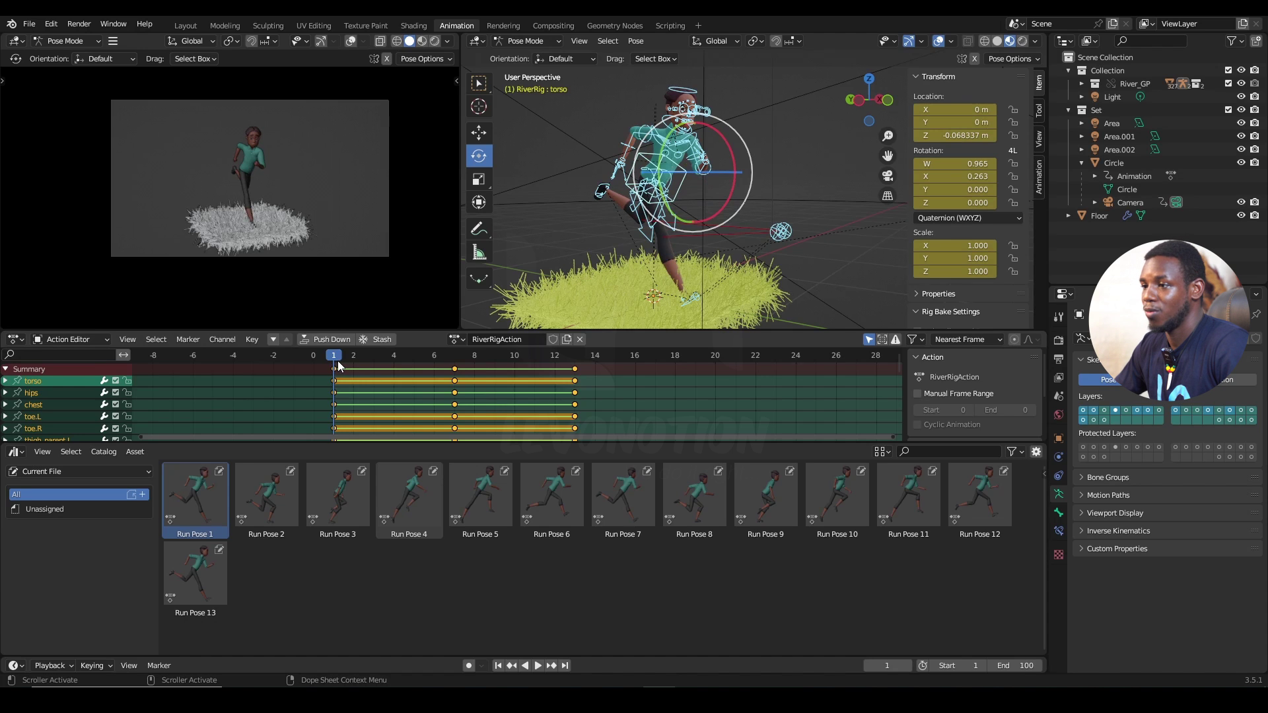
pyautogui.press('Right')
pyautogui.press('Left')
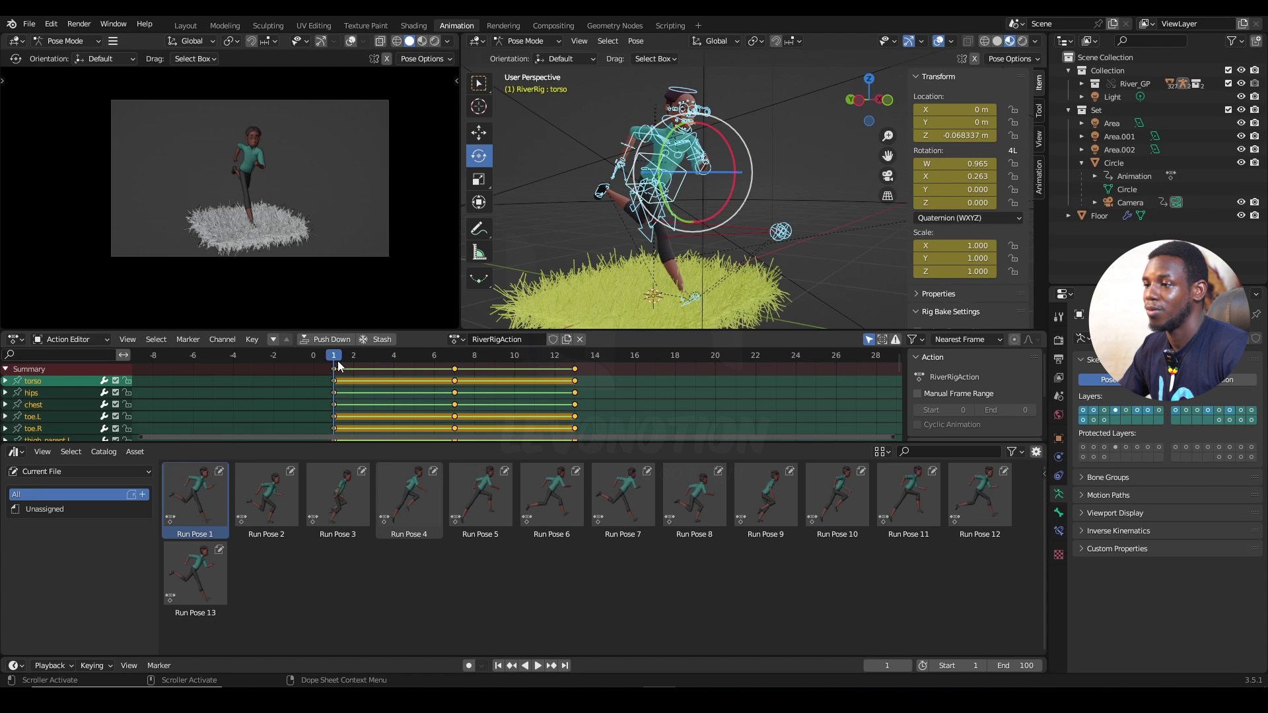
pyautogui.press('Right')
pyautogui.press('Right')
pyautogui.press('Right')
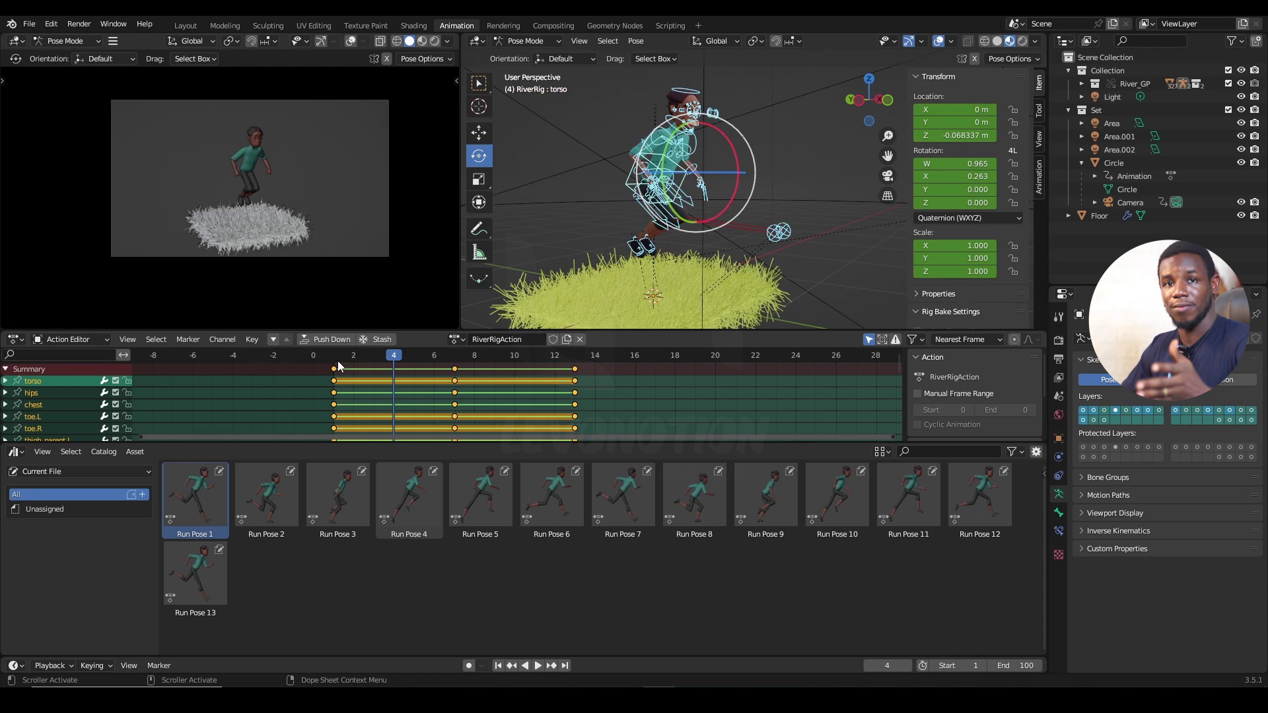
pyautogui.press('Right')
pyautogui.press('Right')
pyautogui.press('Right')
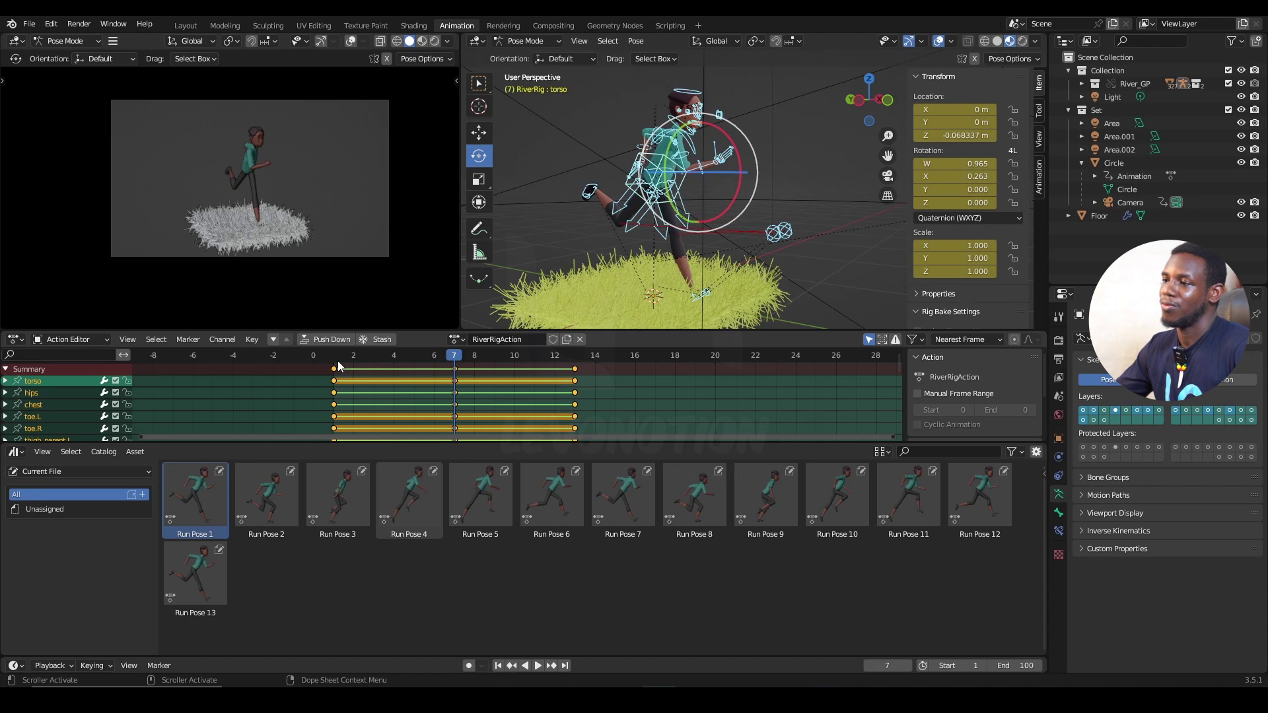
# At frame 4, apply the Run Pose 4 asset to all of the rig's controls and key their location, rotation and scale.
pyautogui.click(394, 358)
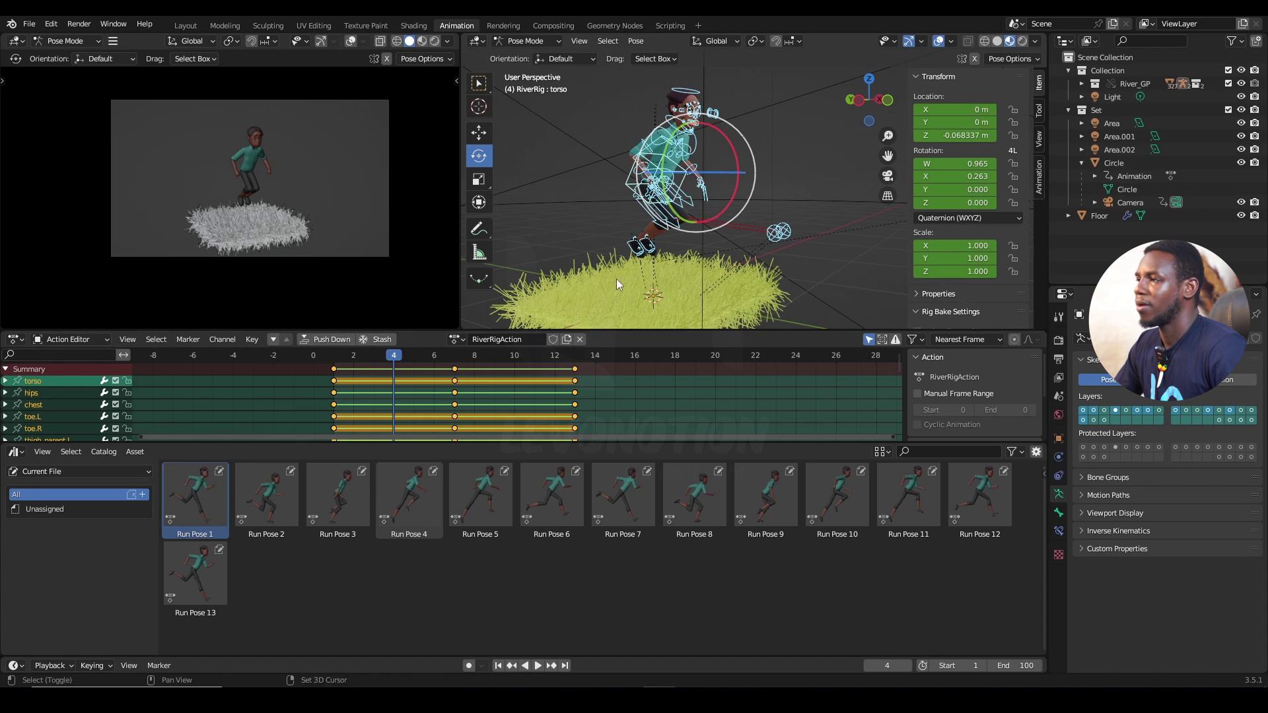
pyautogui.moveTo(616, 278); pyautogui.dragTo(666, 214, button='middle')
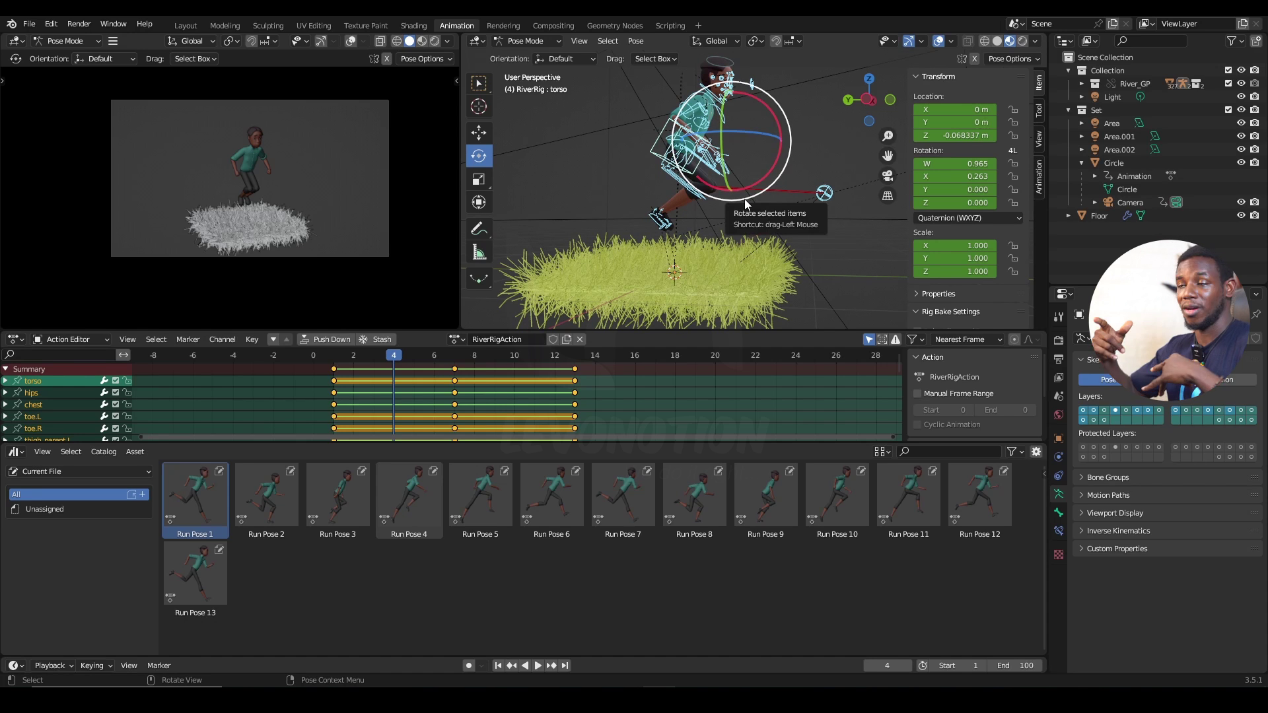
pyautogui.click(665, 222)
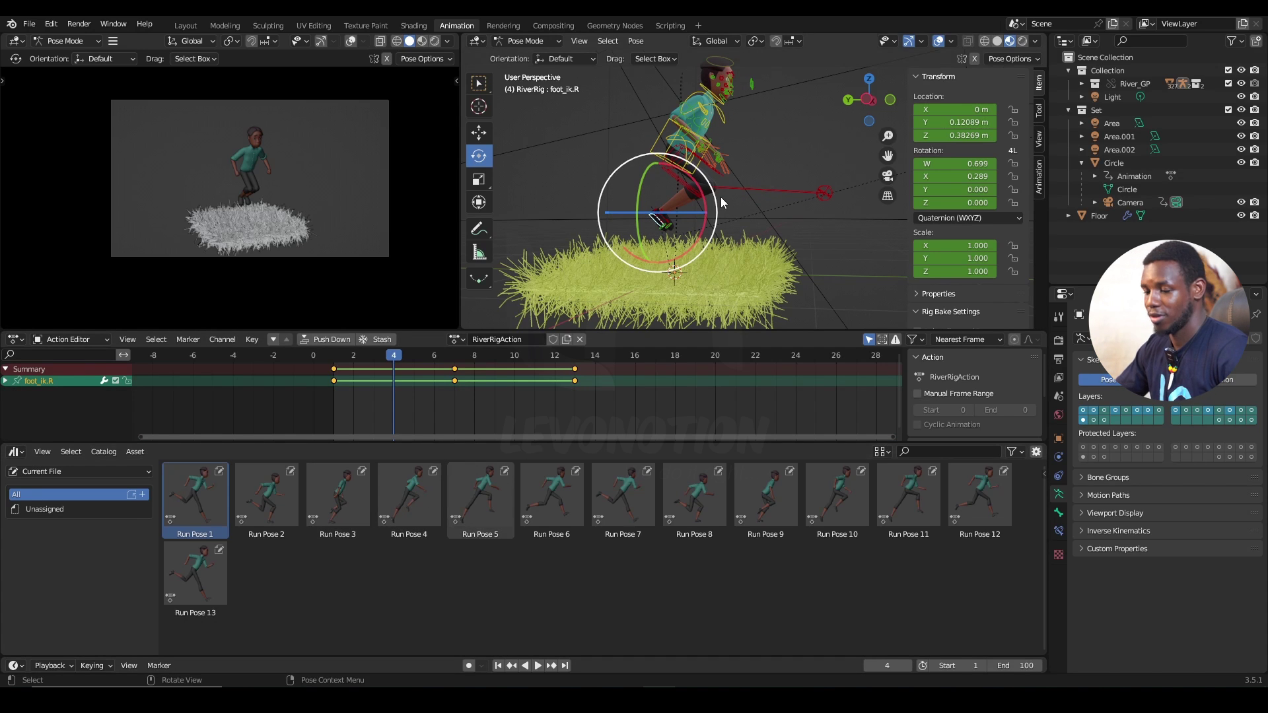
pyautogui.press('a')
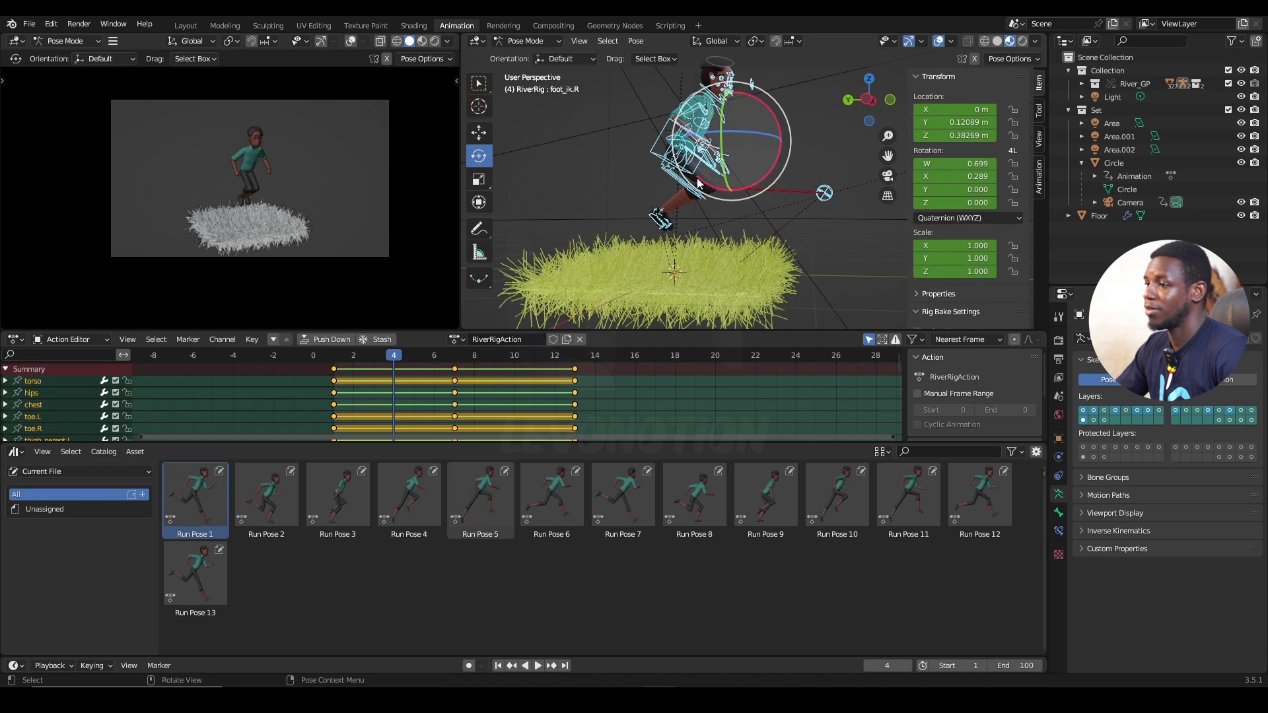
pyautogui.doubleClick(410, 491)
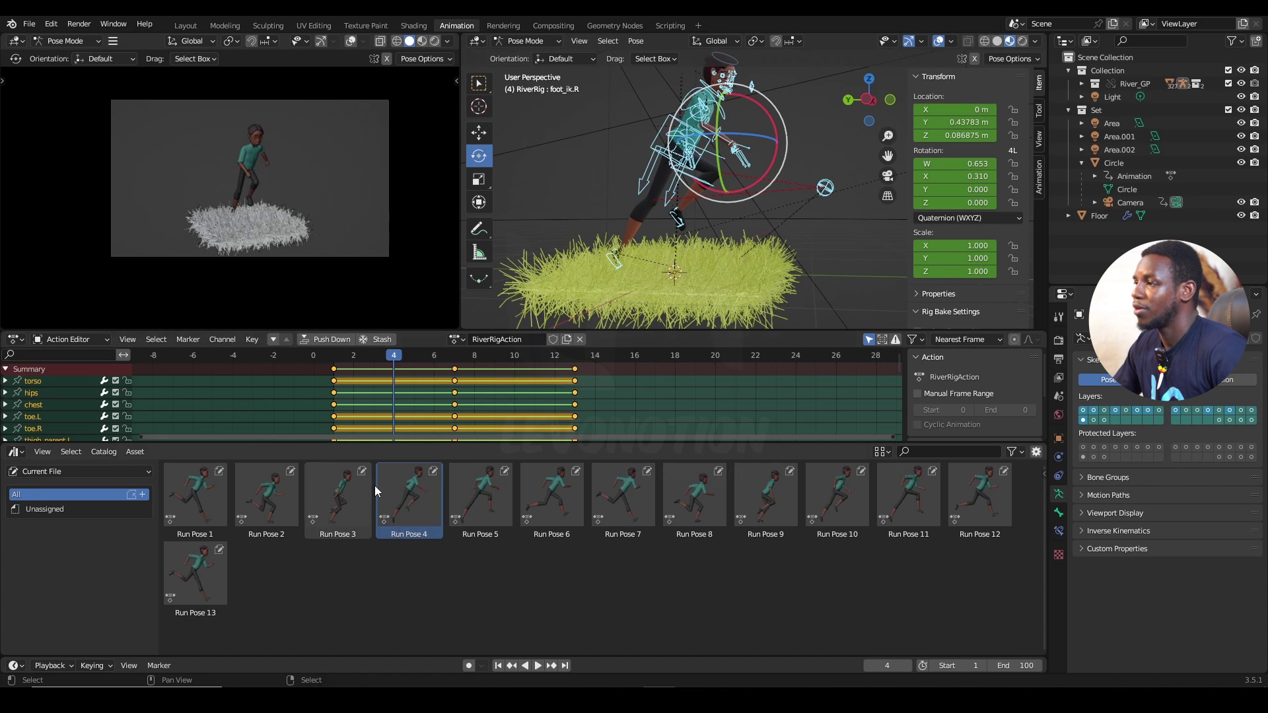
pyautogui.press('i')
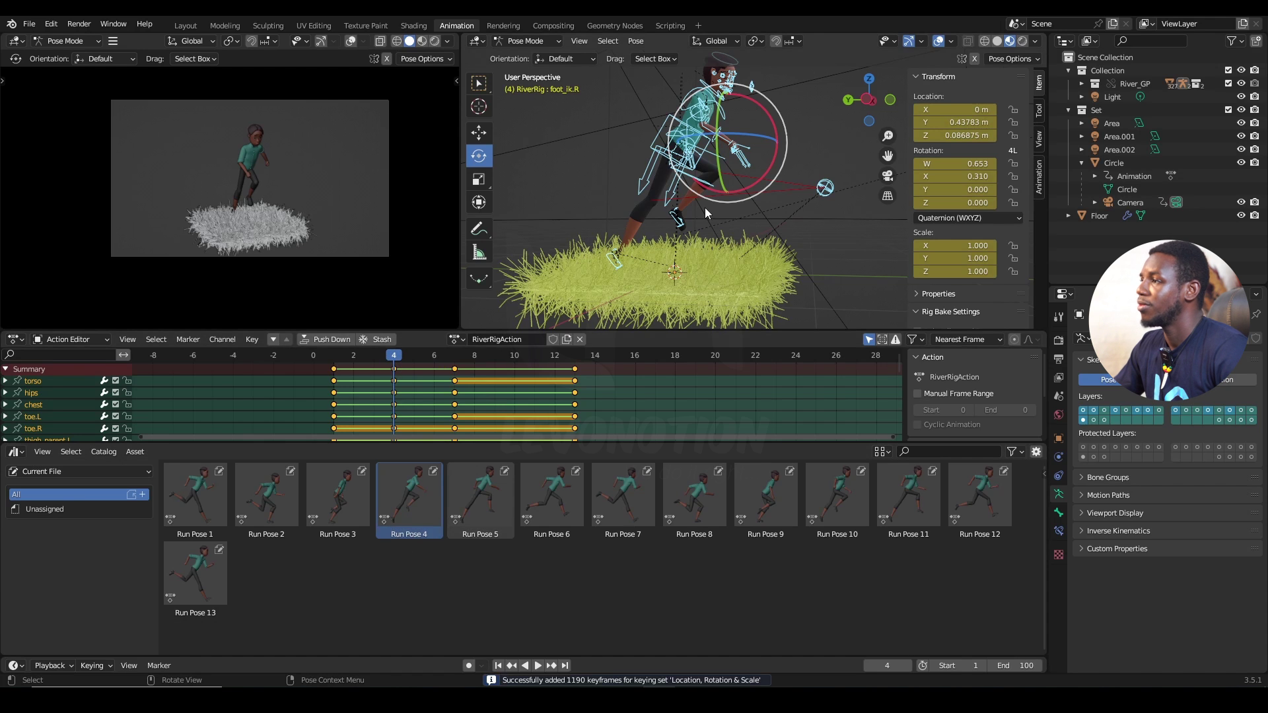
# Copy the rig's pose at frame 4, paste it mirrored at frame 10 and key all the controls there.
pyautogui.moveTo(703, 207); pyautogui.dragTo(728, 219, button='middle')
pyautogui.moveTo(386, 355); pyautogui.dragTo(393, 381)
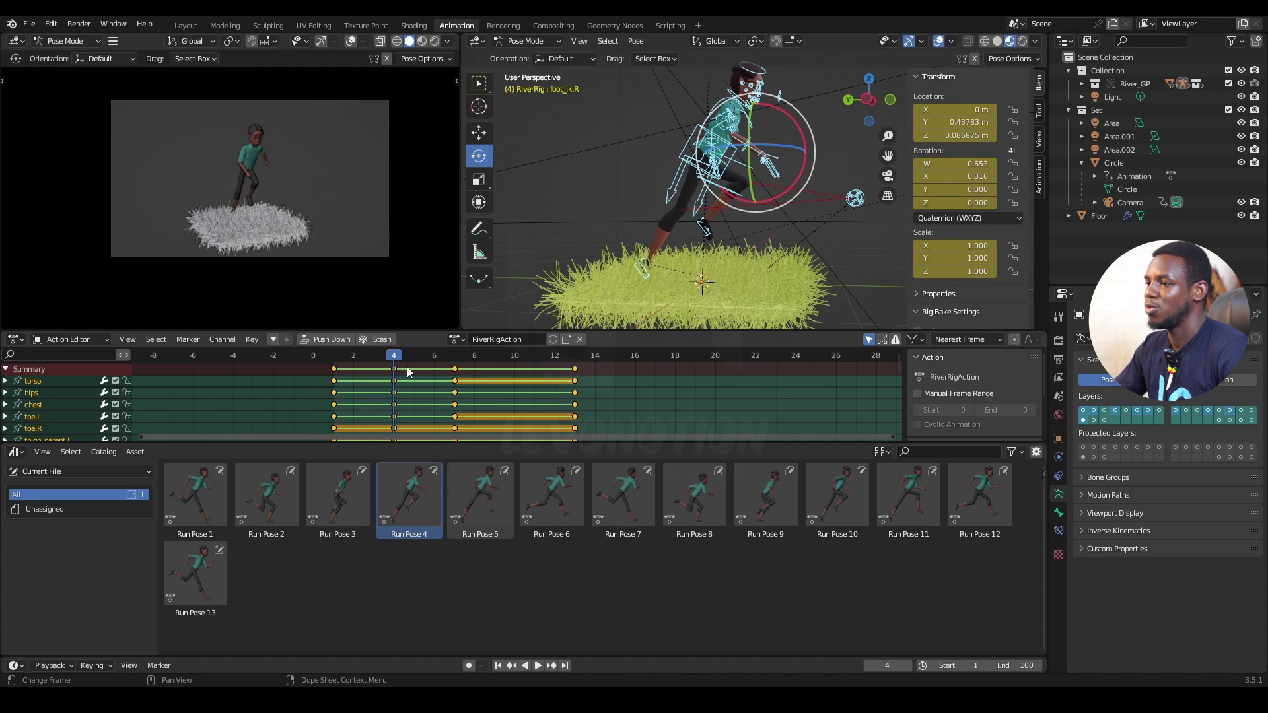
pyautogui.click(406, 366)
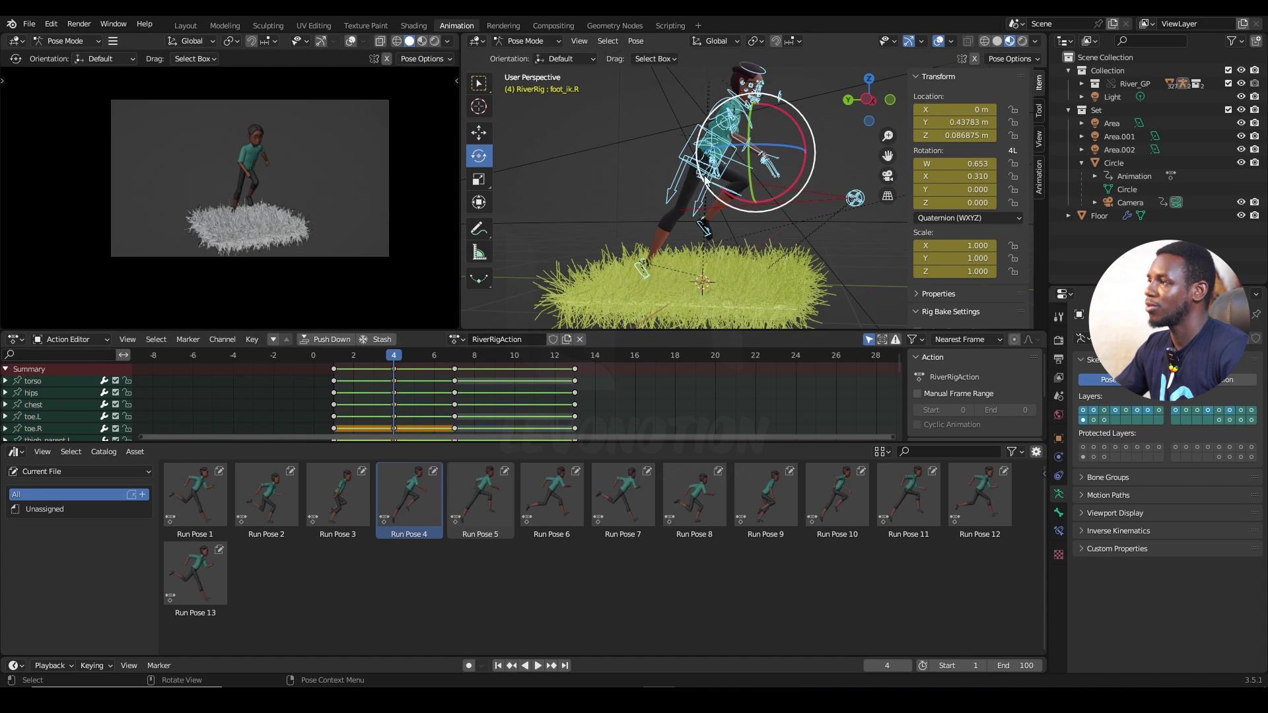
pyautogui.moveTo(719, 180); pyautogui.dragTo(742, 180, button='middle')
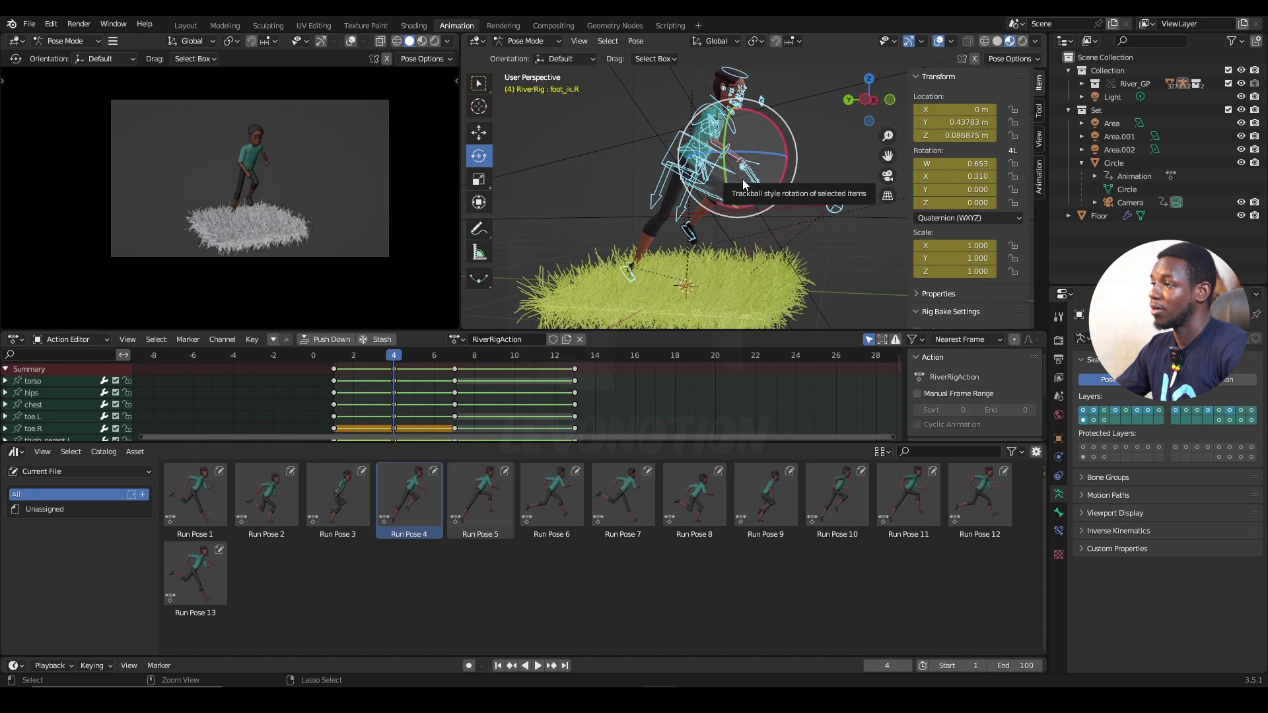
pyautogui.hotkey('ctrl', 'c')
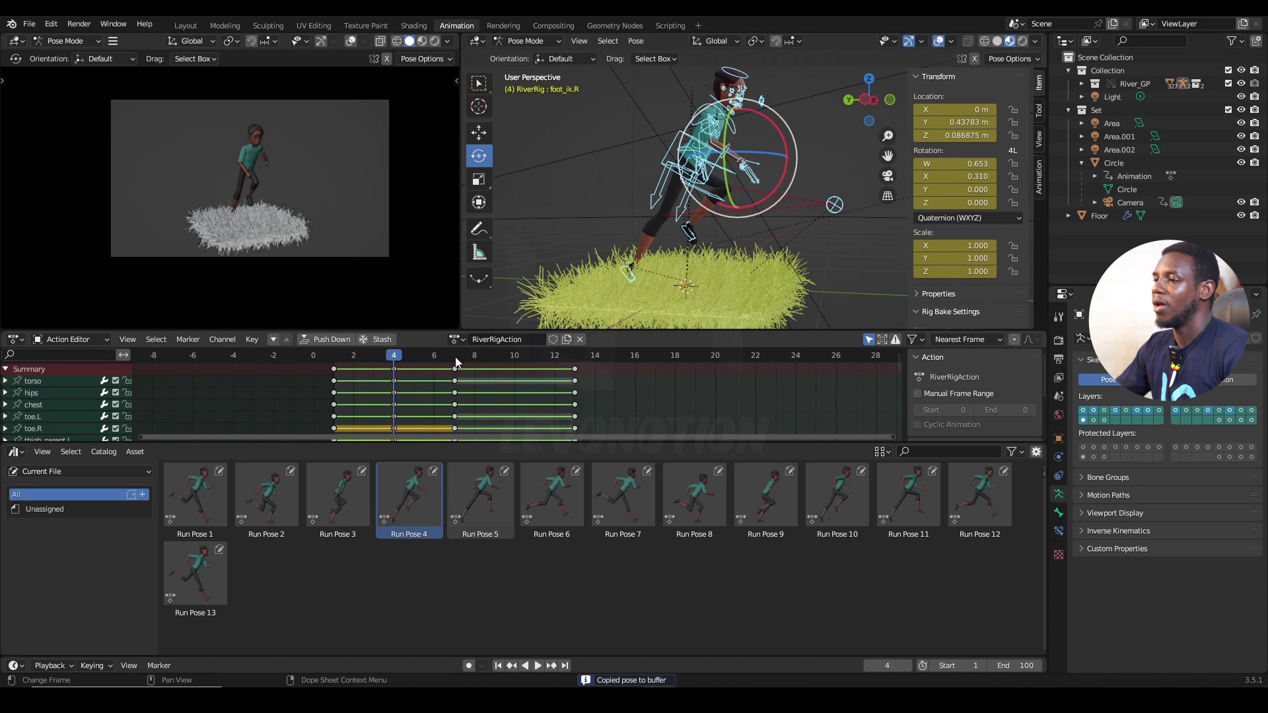
pyautogui.moveTo(458, 362); pyautogui.dragTo(525, 369)
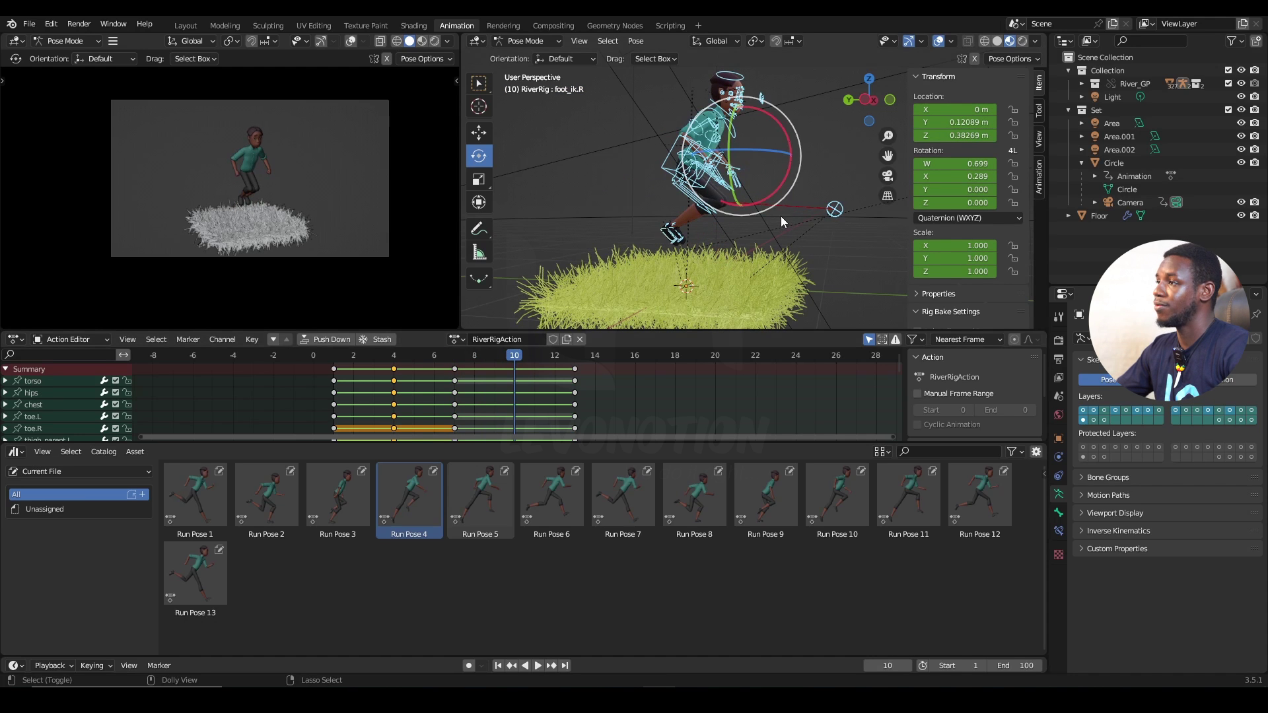
pyautogui.hotkey('ctrl', 'v')
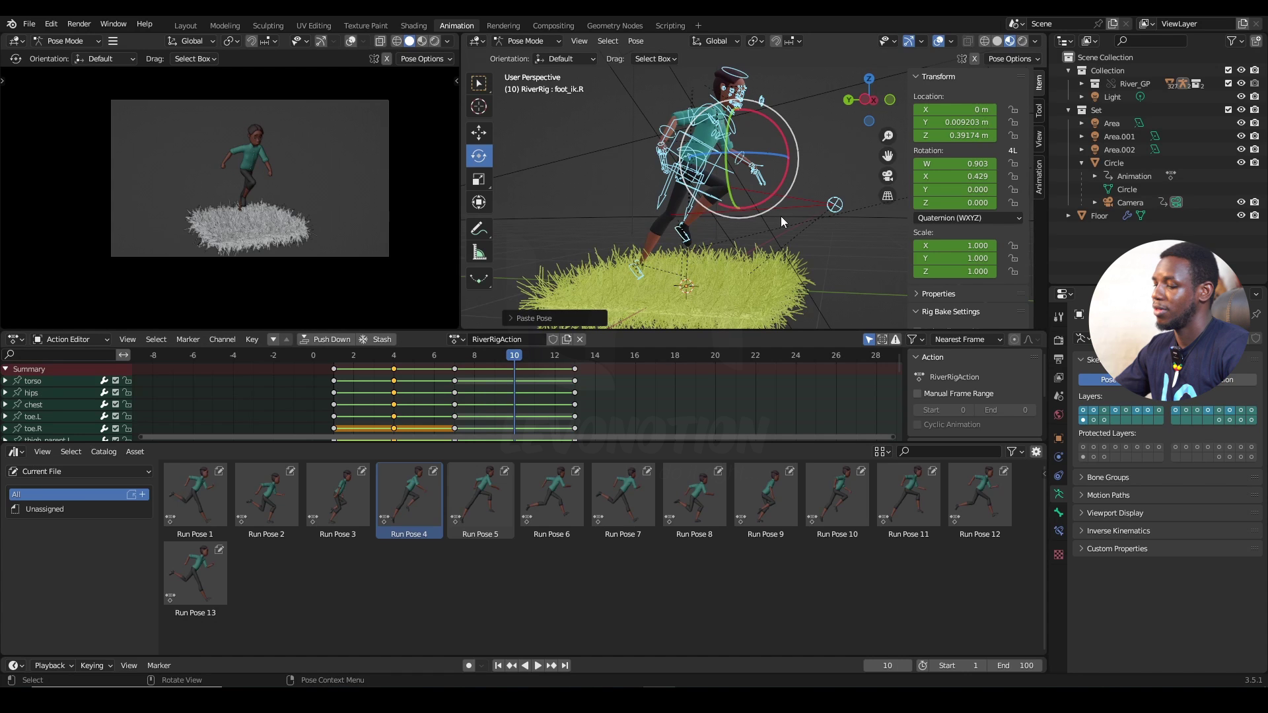
pyautogui.press('i')
pyautogui.click(793, 212)
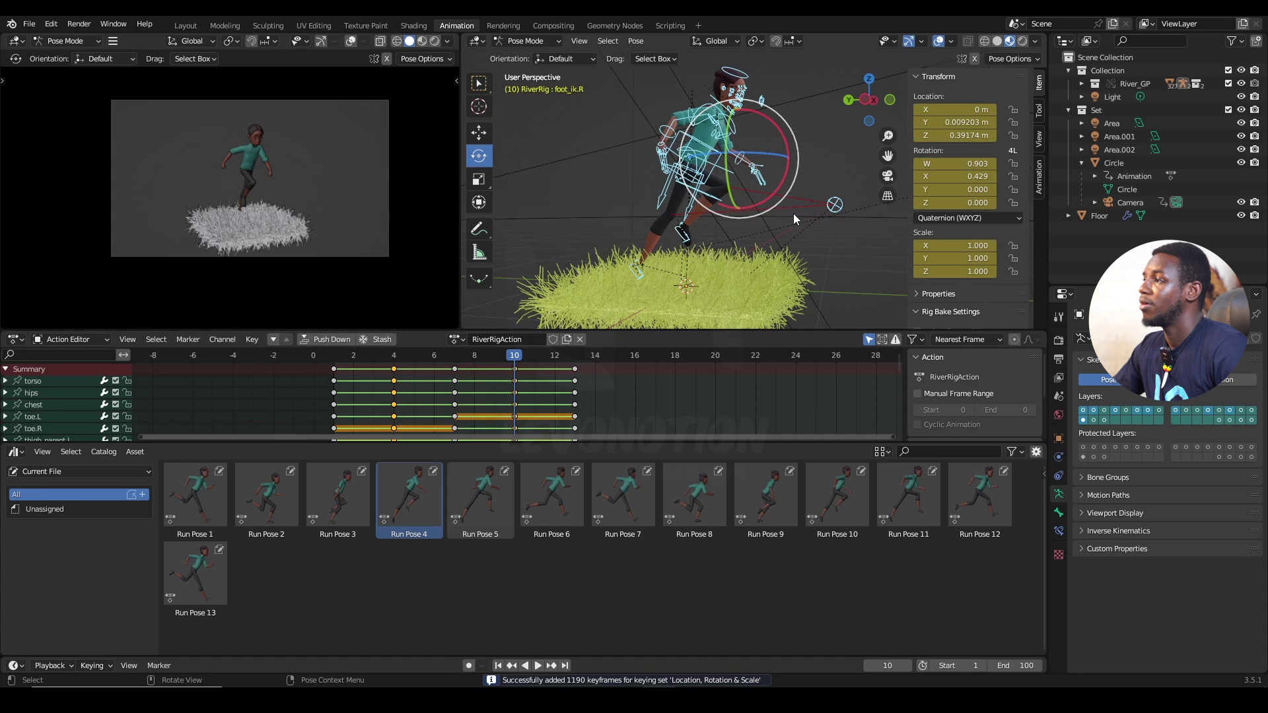
# Review the run's key poses from frame 10 back to frame 1 and forward to frame 13.
pyautogui.moveTo(794, 212); pyautogui.dragTo(723, 192, button='middle')
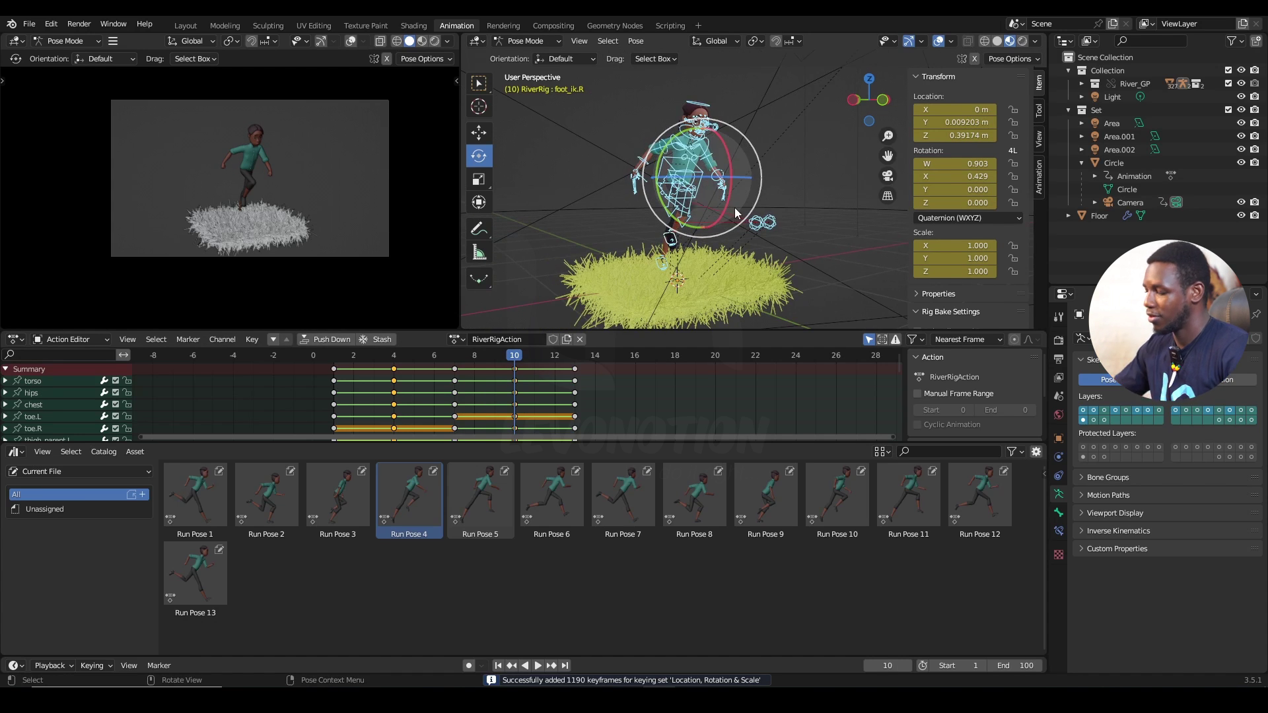
pyautogui.press('Down')
pyautogui.press('Down')
pyautogui.press('Down')
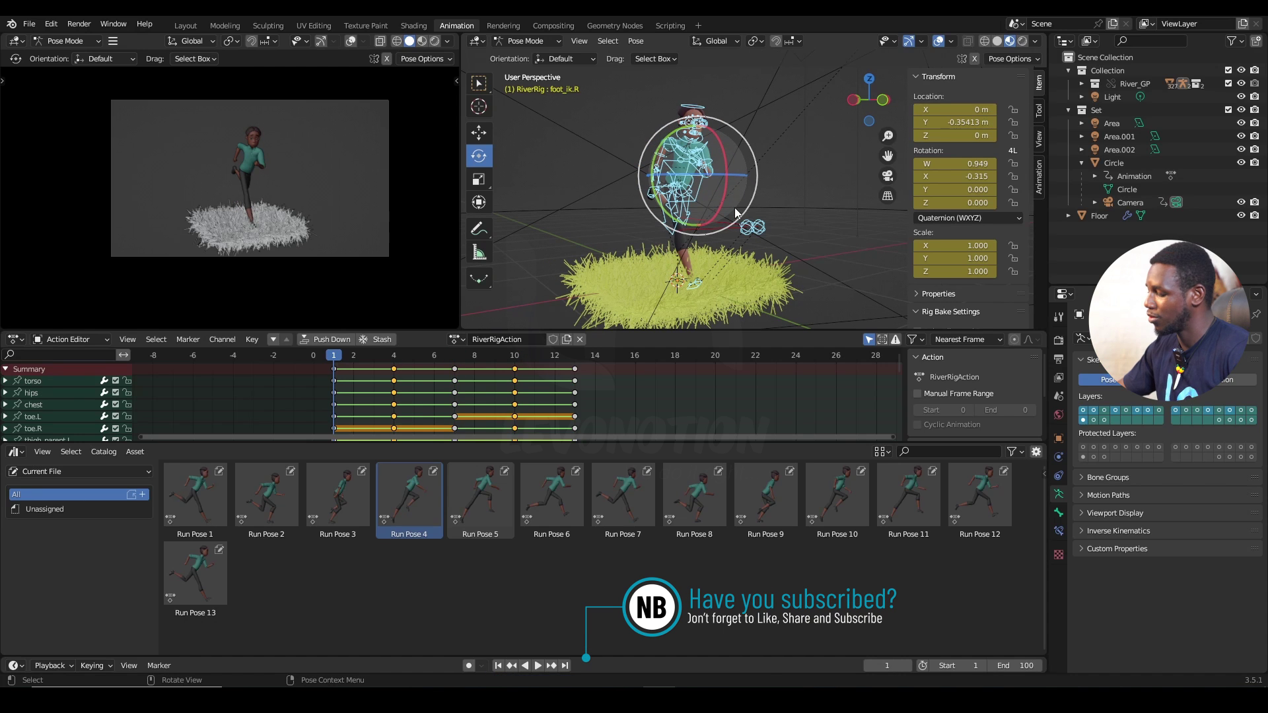
pyautogui.press('Up')
pyautogui.press('Up')
pyautogui.press('Up')
pyautogui.press('Up')
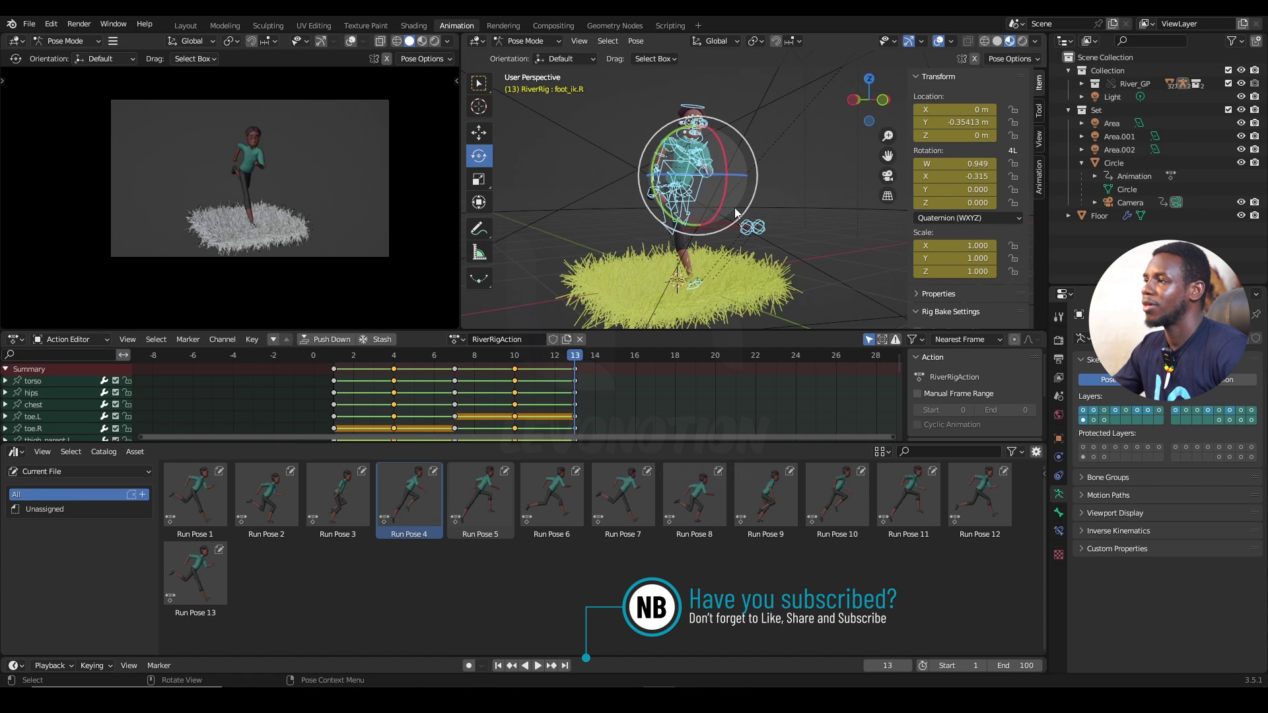
# Hide the Floor object in the viewports and compare the rig's key poses without it, ending on frame 4.
pyautogui.moveTo(736, 201)
pyautogui.mouseDown(button='middle')
pyautogui.moveTo(733, 223)
pyautogui.moveTo(778, 208)
pyautogui.moveTo(731, 219)
pyautogui.moveTo(734, 243)
pyautogui.moveTo(771, 246)
pyautogui.moveTo(754, 216)
pyautogui.mouseUp(button='middle')
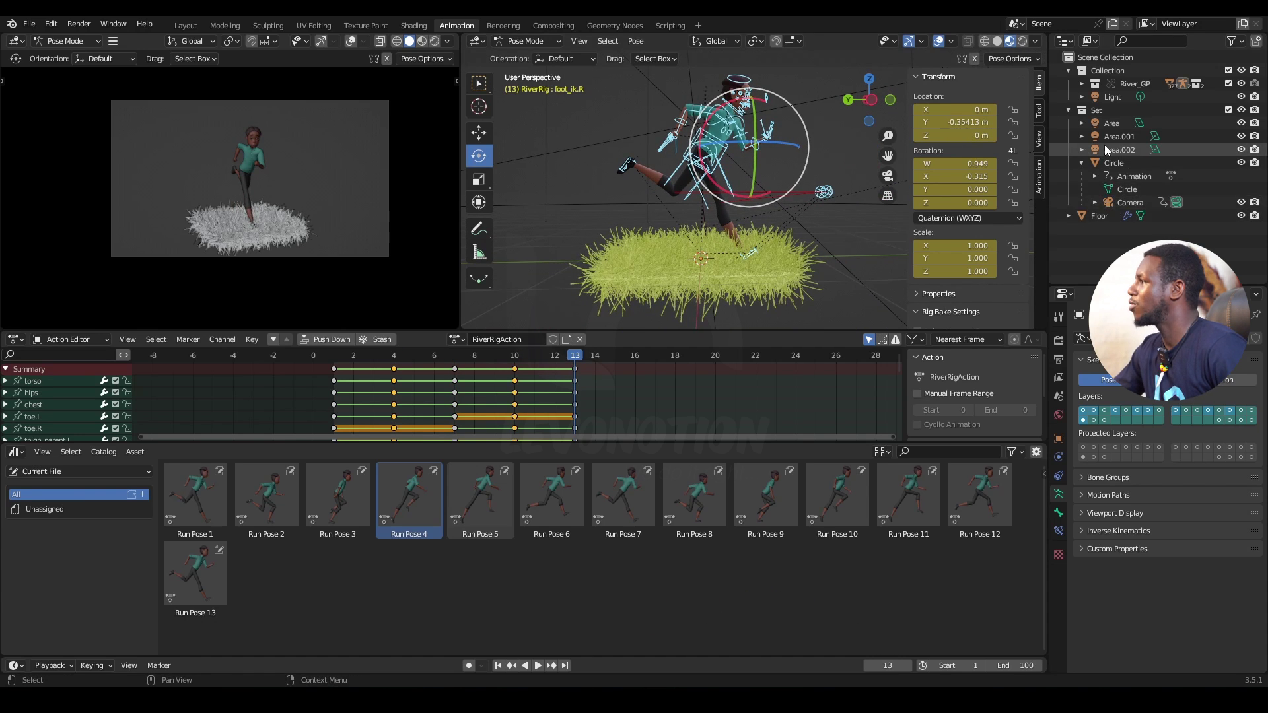
pyautogui.click(1240, 216)
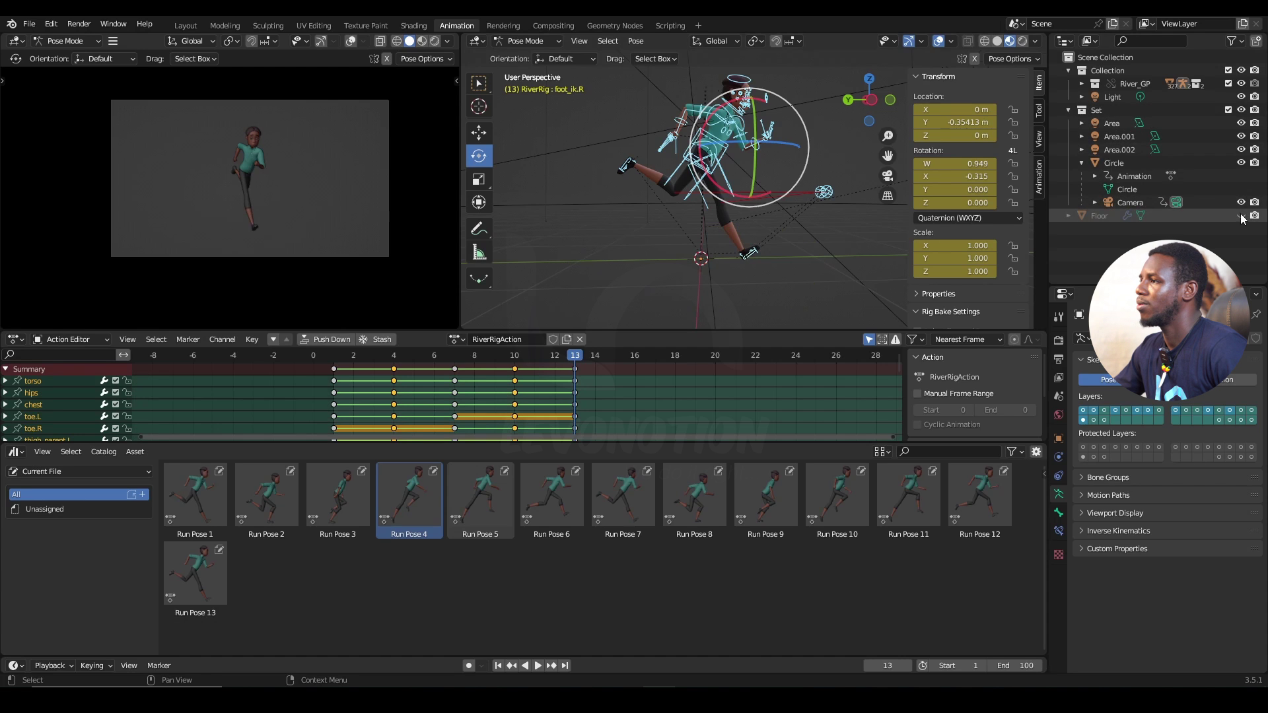
pyautogui.moveTo(858, 215); pyautogui.dragTo(732, 238, button='middle')
pyautogui.press('Down')
pyautogui.press('Down')
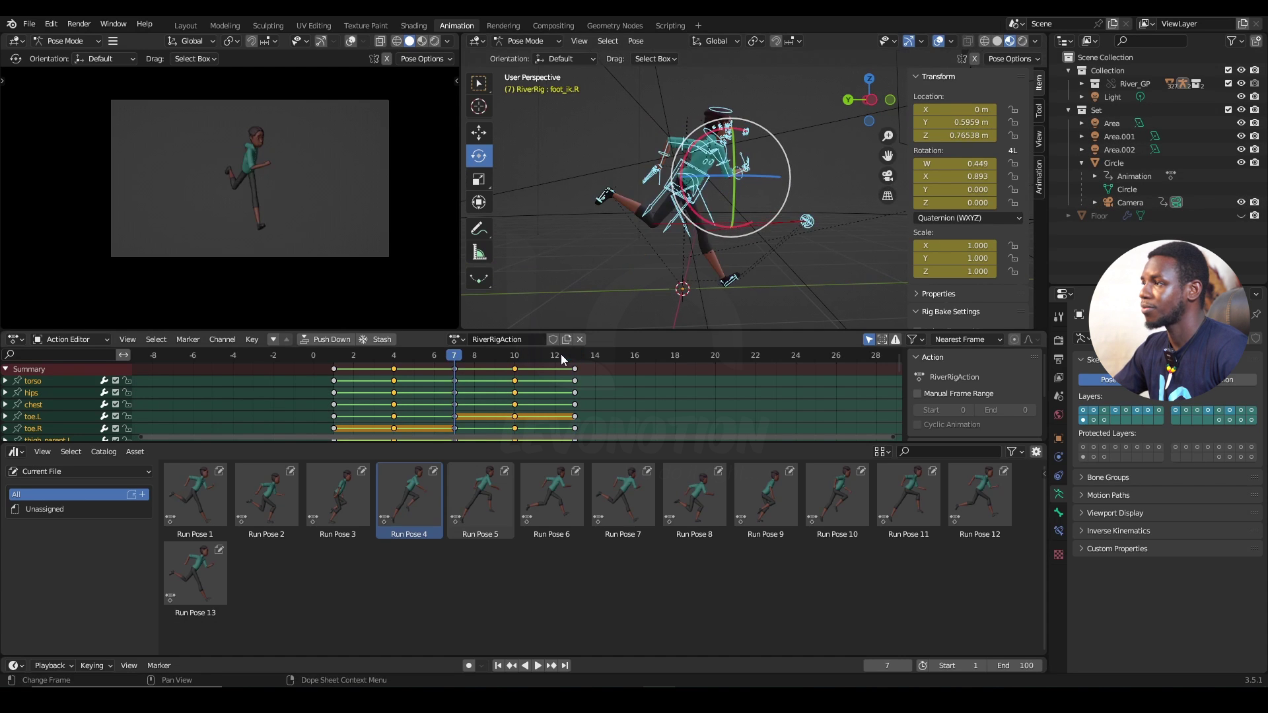
pyautogui.press('Up')
pyautogui.press('Down')
pyautogui.press('Up')
pyautogui.press('Down')
pyautogui.press('Down')
pyautogui.press('Down')
pyautogui.press('Up')
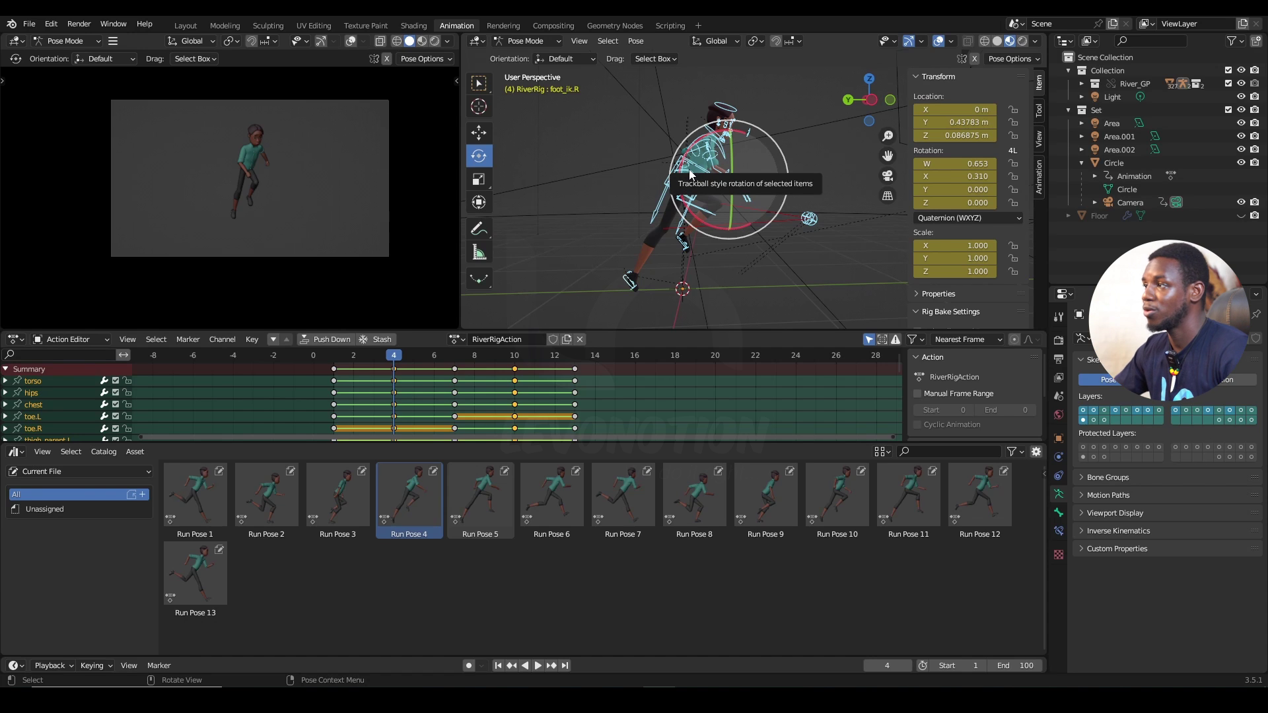
# Select the torso control and display its expanded location and rotation channels as curves in the Graph Editor.
pyautogui.click(706, 172)
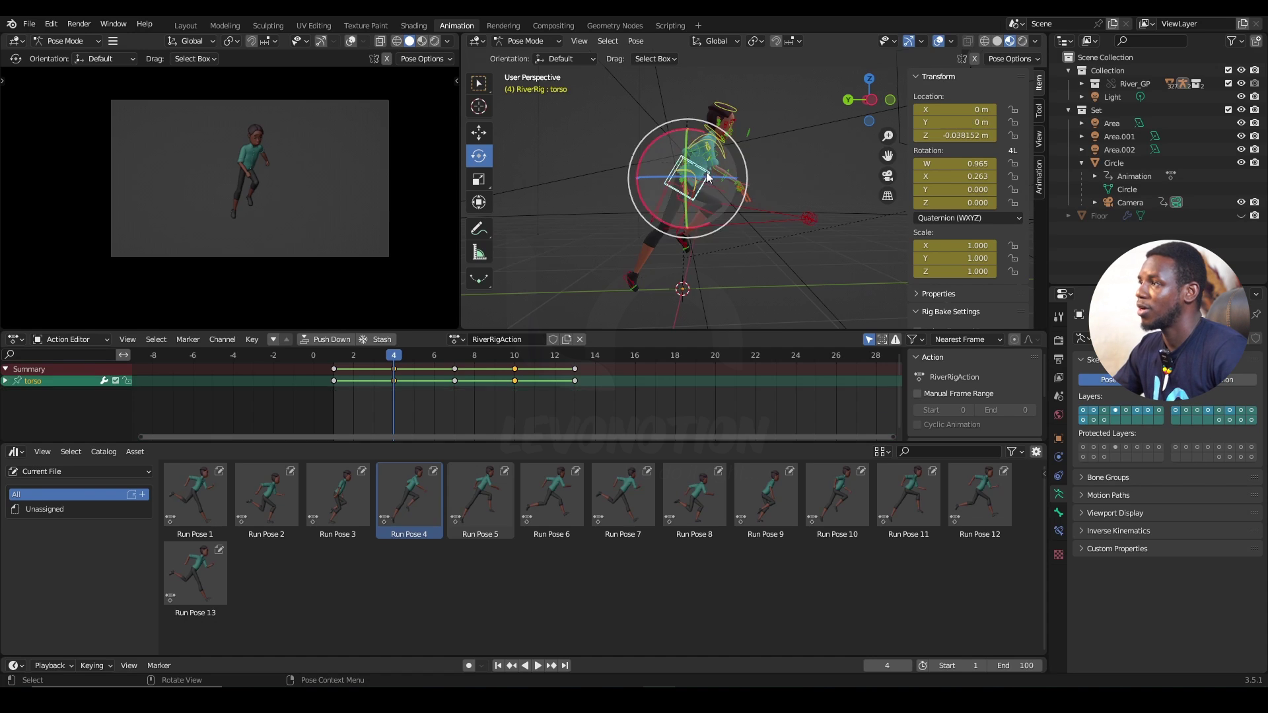
pyautogui.click(16, 339)
pyautogui.click(185, 405)
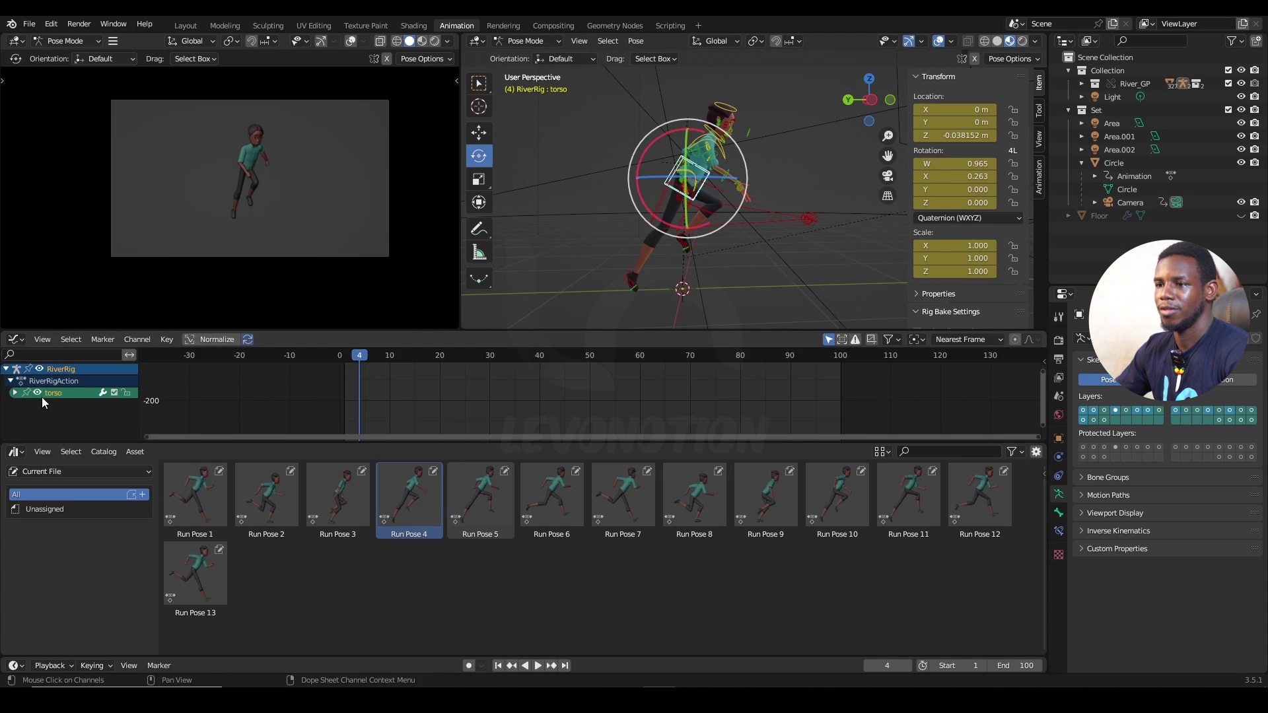
pyautogui.click(14, 394)
pyautogui.click(59, 420)
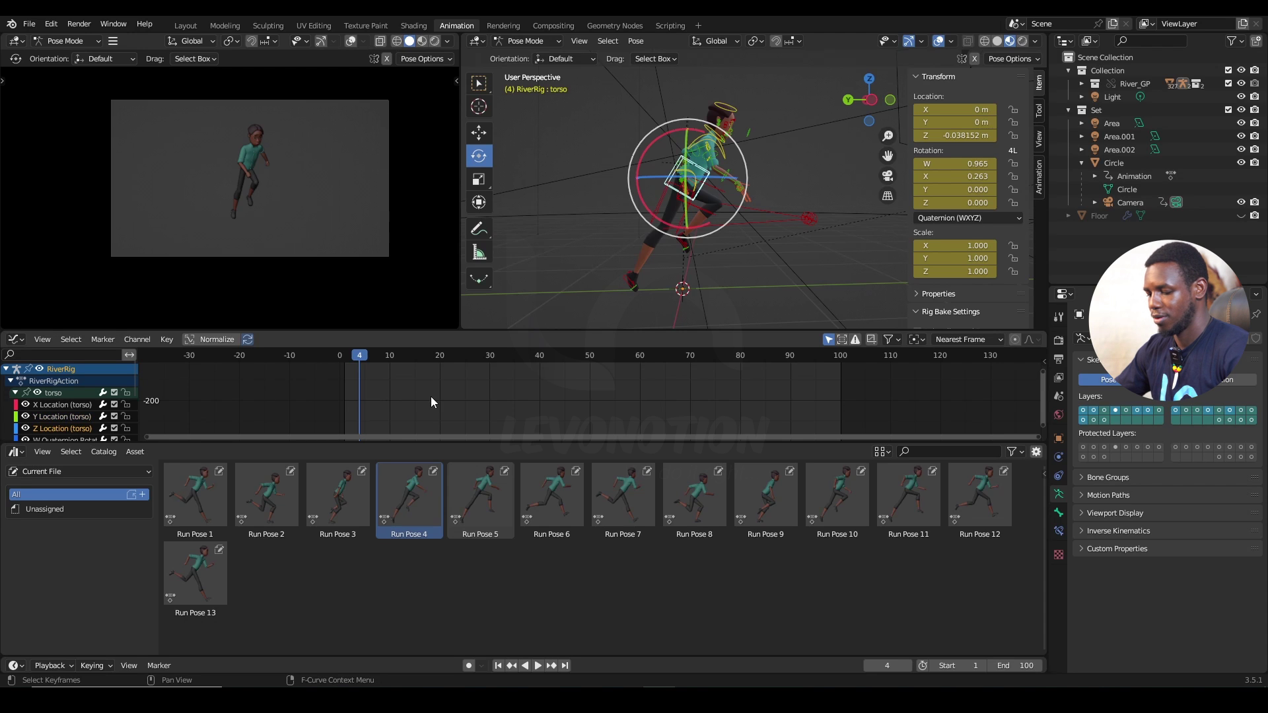
pyautogui.press('Home')
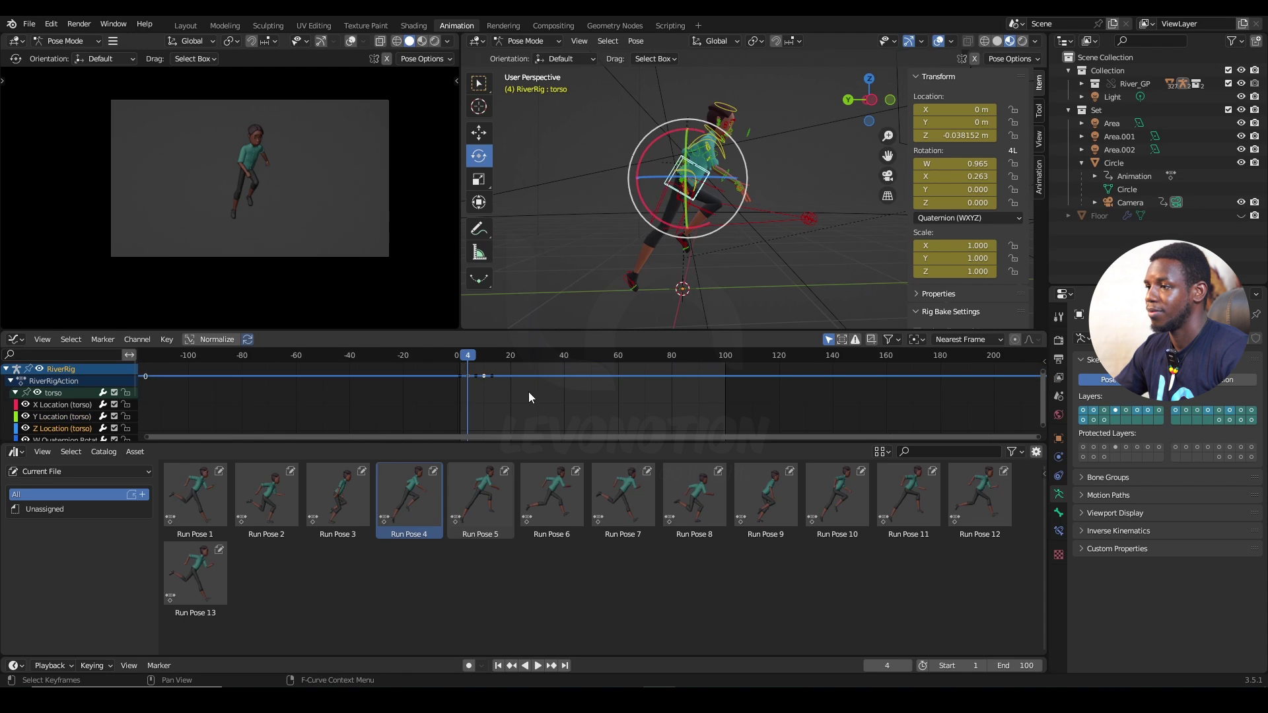
pyautogui.press('KP_Decimal')
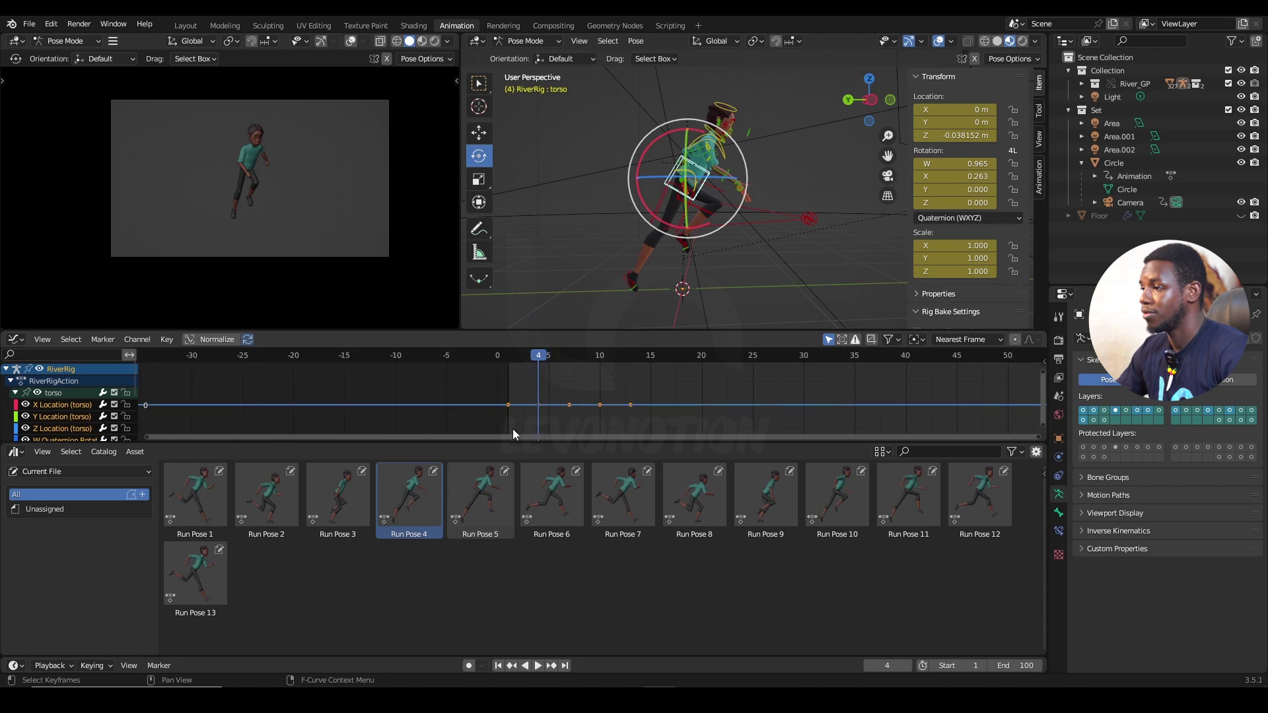
pyautogui.scroll(3, 512, 433)
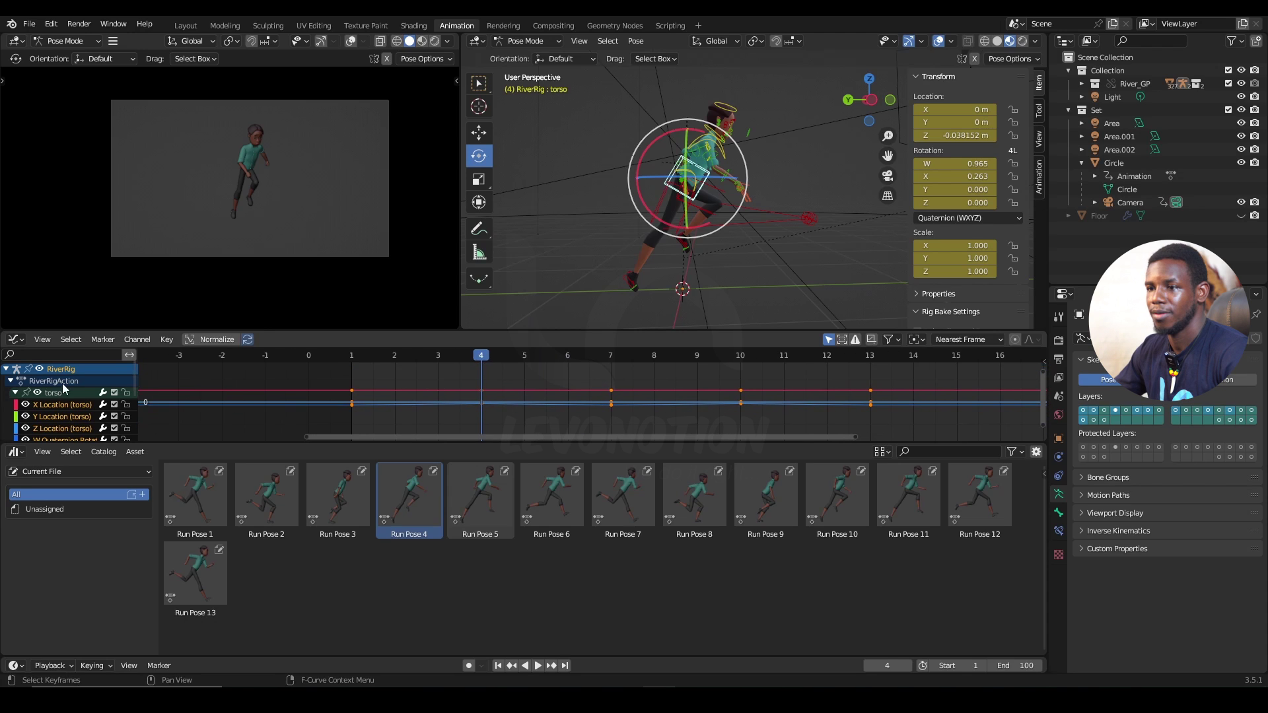
# Isolate the torso's Y Location curve, switch to showing only its Z Location curve, and fit that curve in view.
pyautogui.click(54, 417)
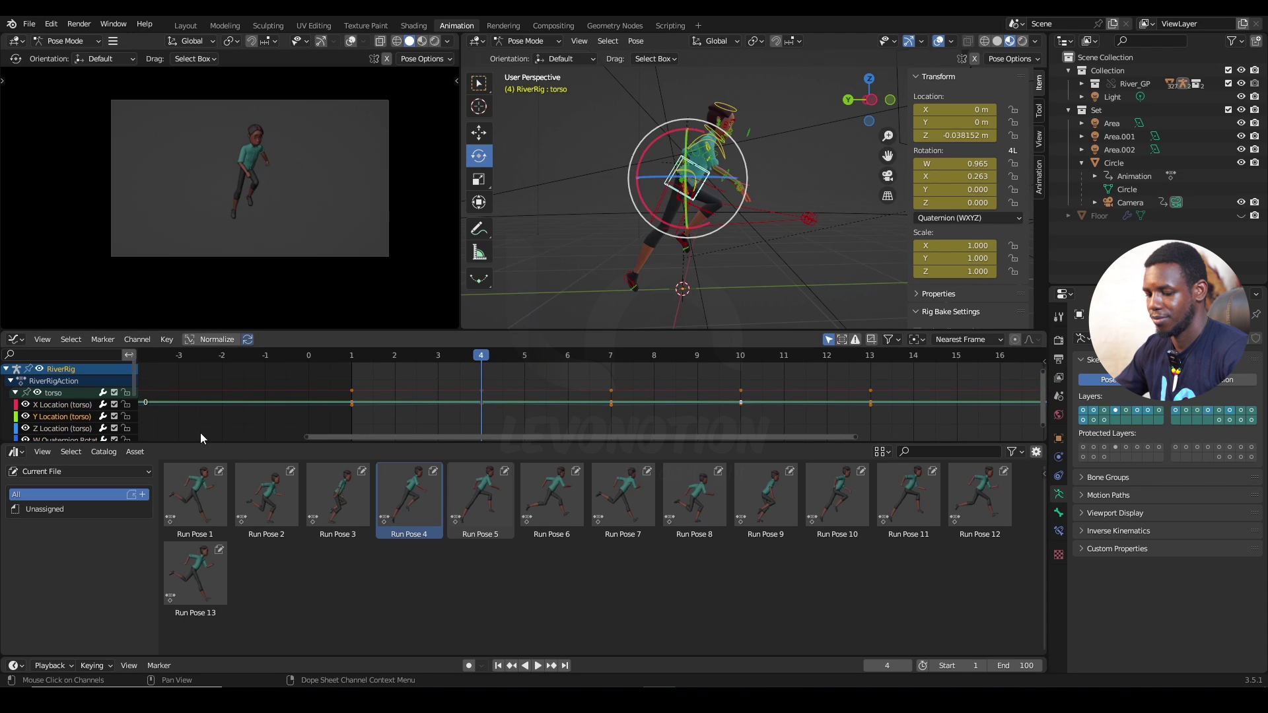
pyautogui.hotkey('shift', 'h')
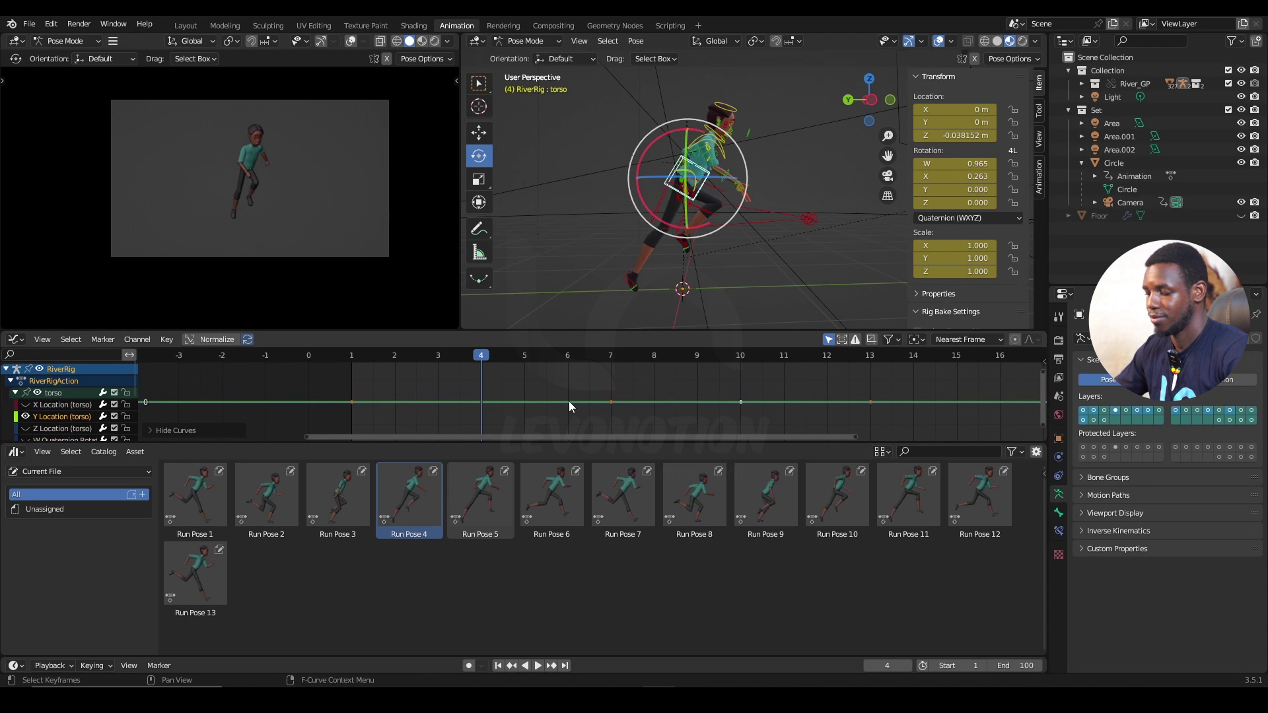
pyautogui.press('Home')
pyautogui.click(62, 429)
pyautogui.hotkey('shift', 'h')
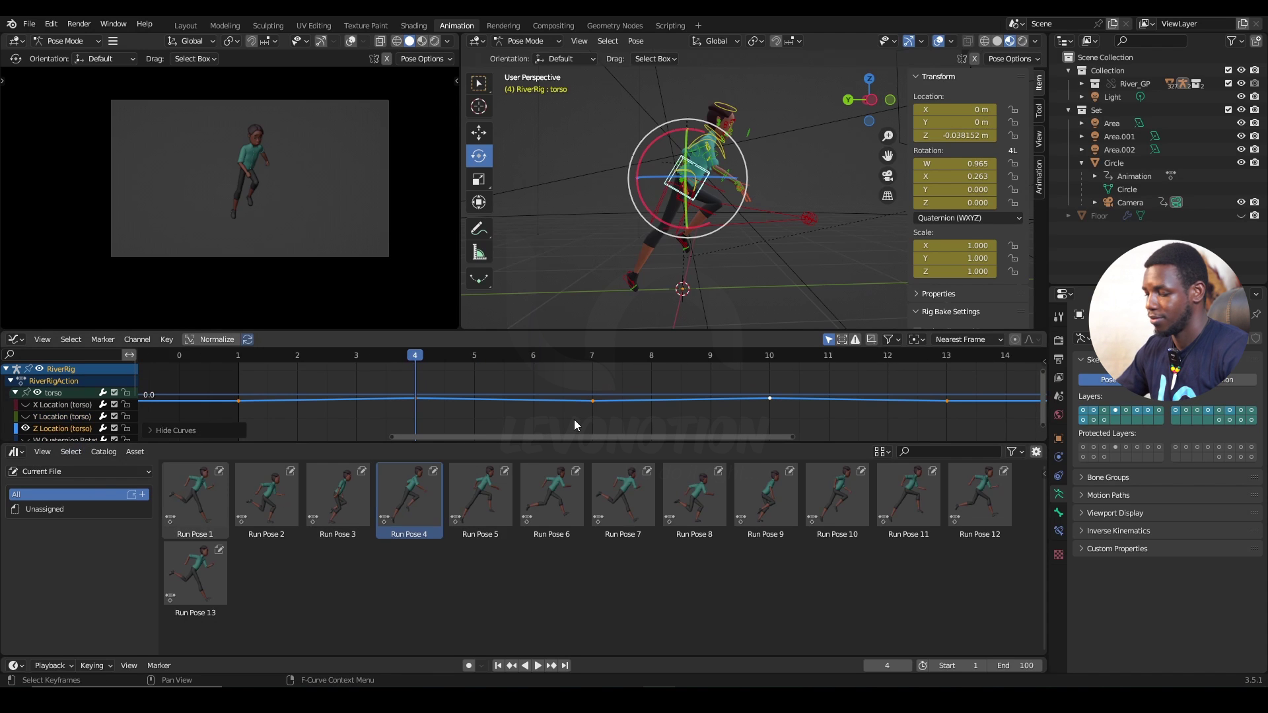
pyautogui.press('Home')
pyautogui.scroll(-4, 592, 411)
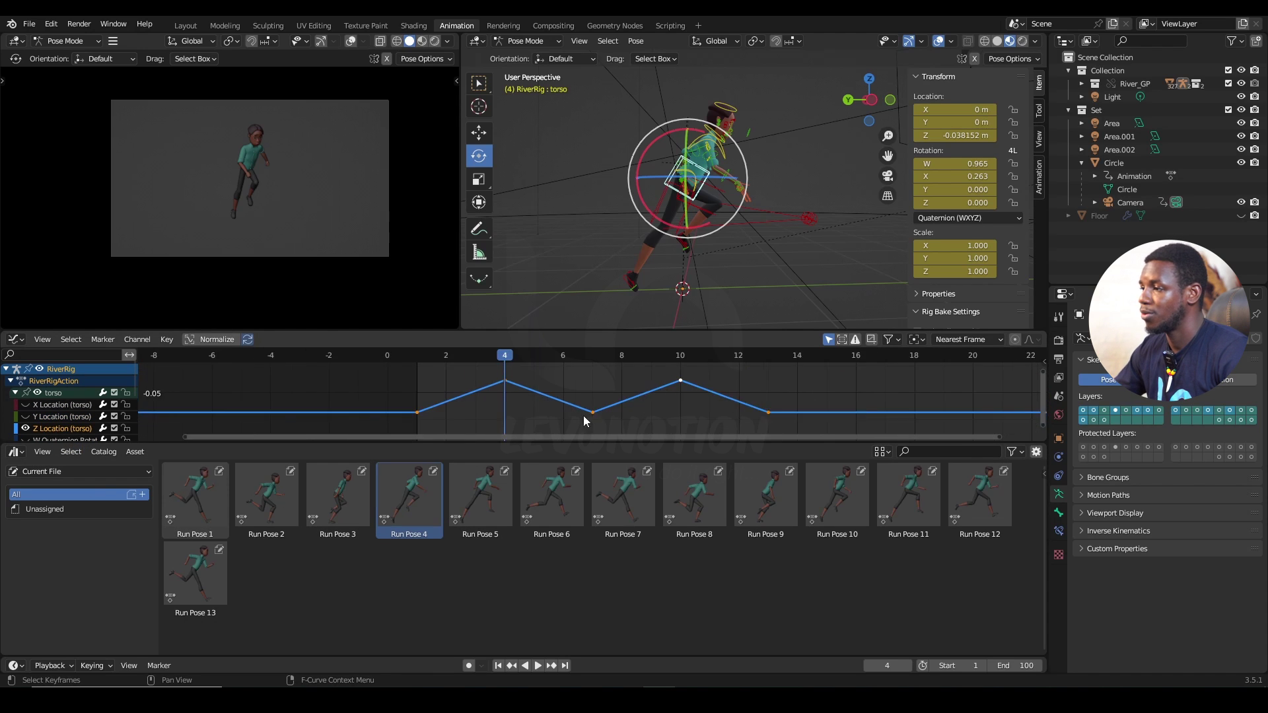
pyautogui.scroll(-3, 592, 411)
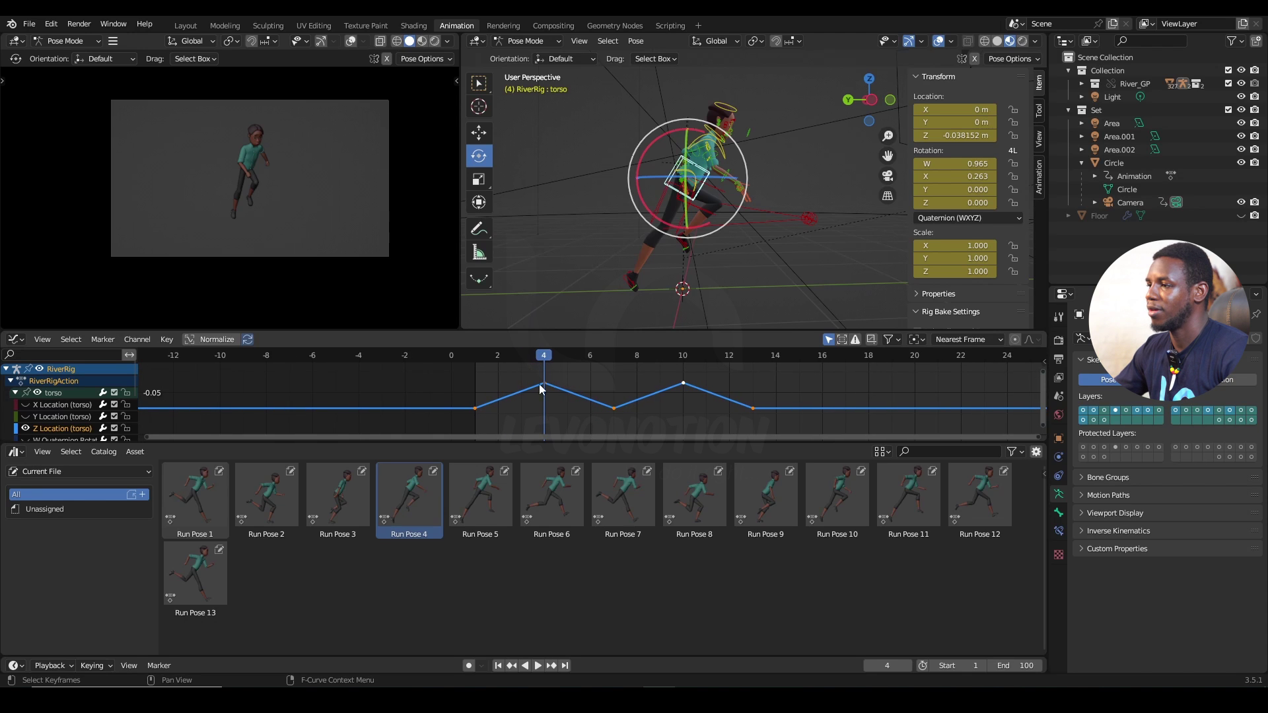
# Examine the torso's Z Location curve against the rig's poses at frames 1, 4 and 7.
pyautogui.click(478, 360)
pyautogui.press('space')
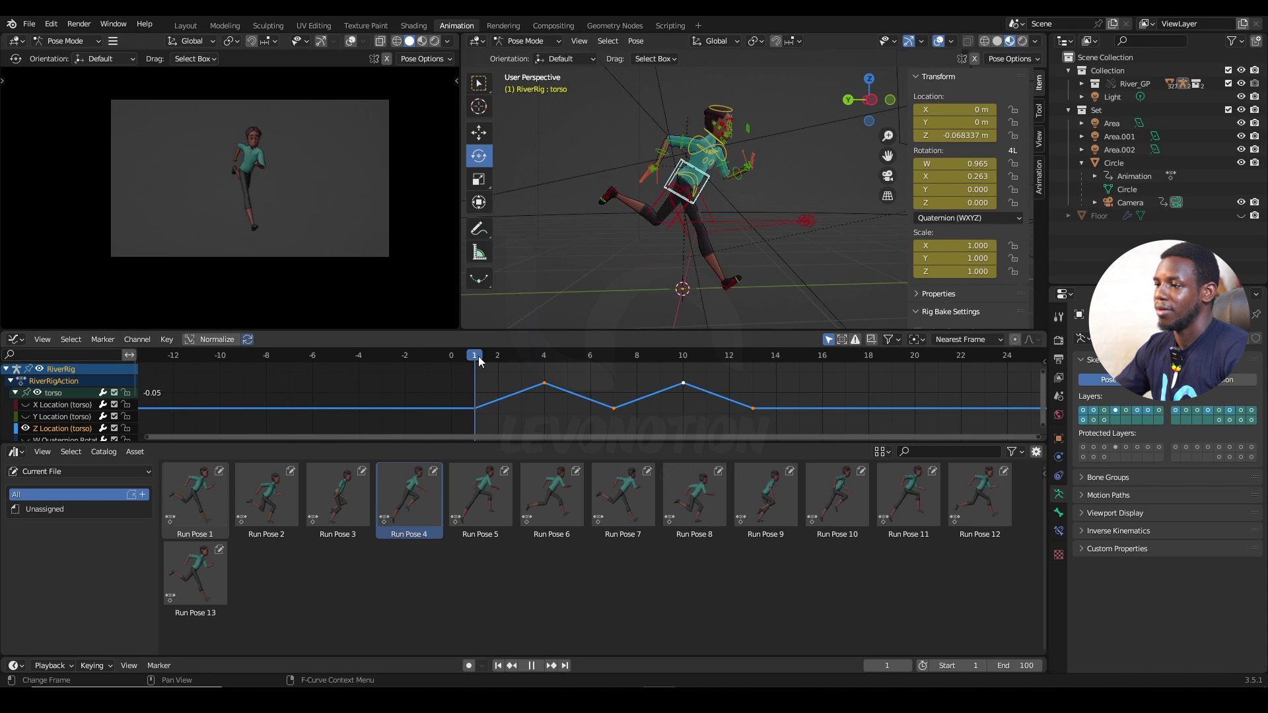
pyautogui.press('space')
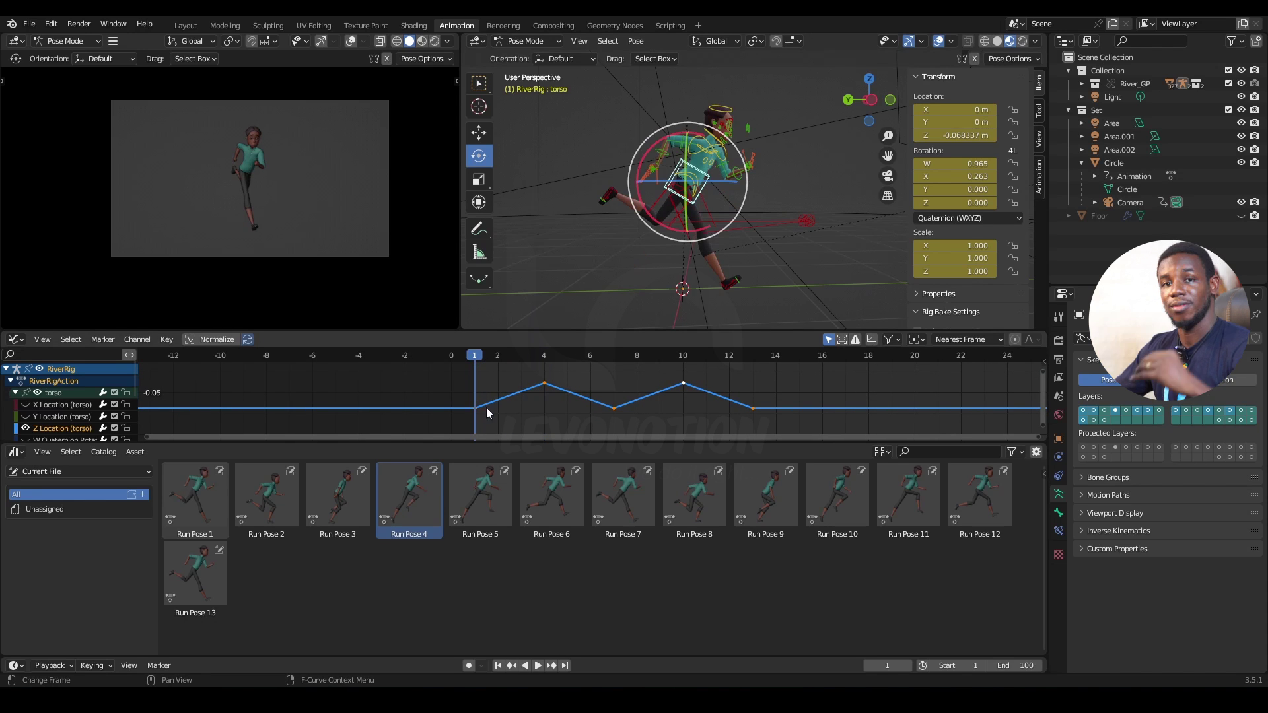
pyautogui.click(543, 357)
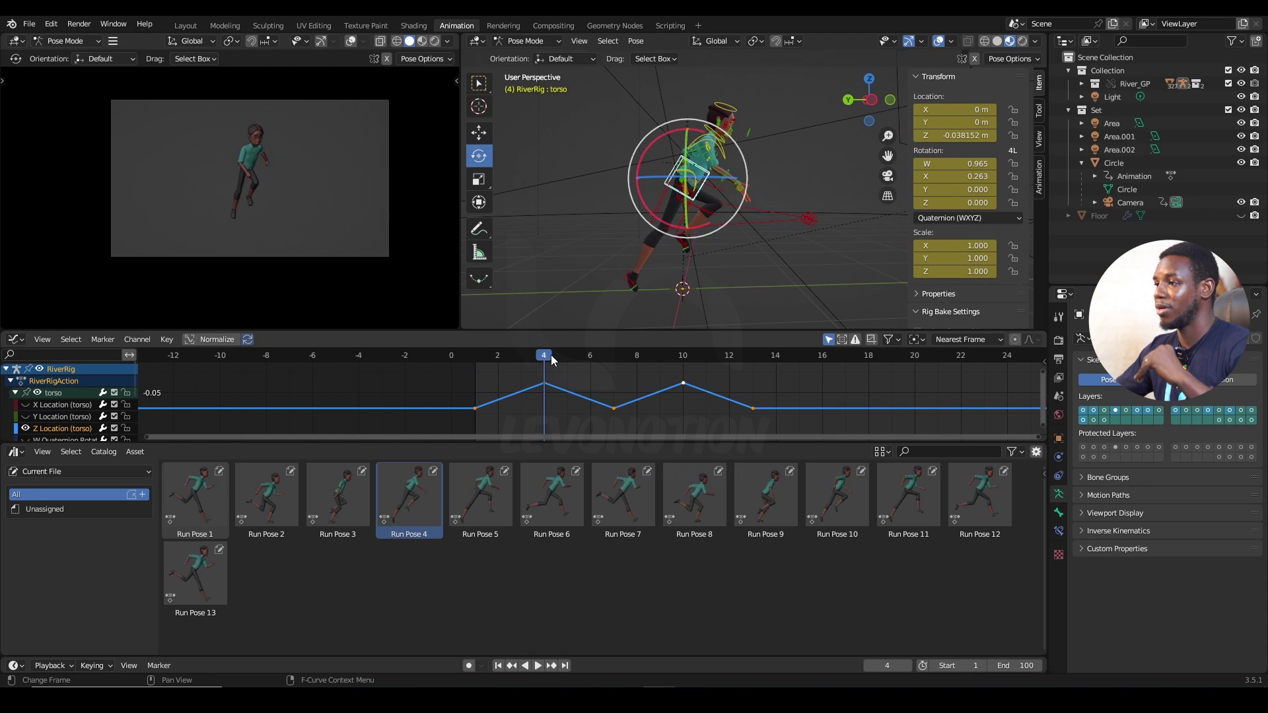
pyautogui.moveTo(552, 359); pyautogui.dragTo(617, 374)
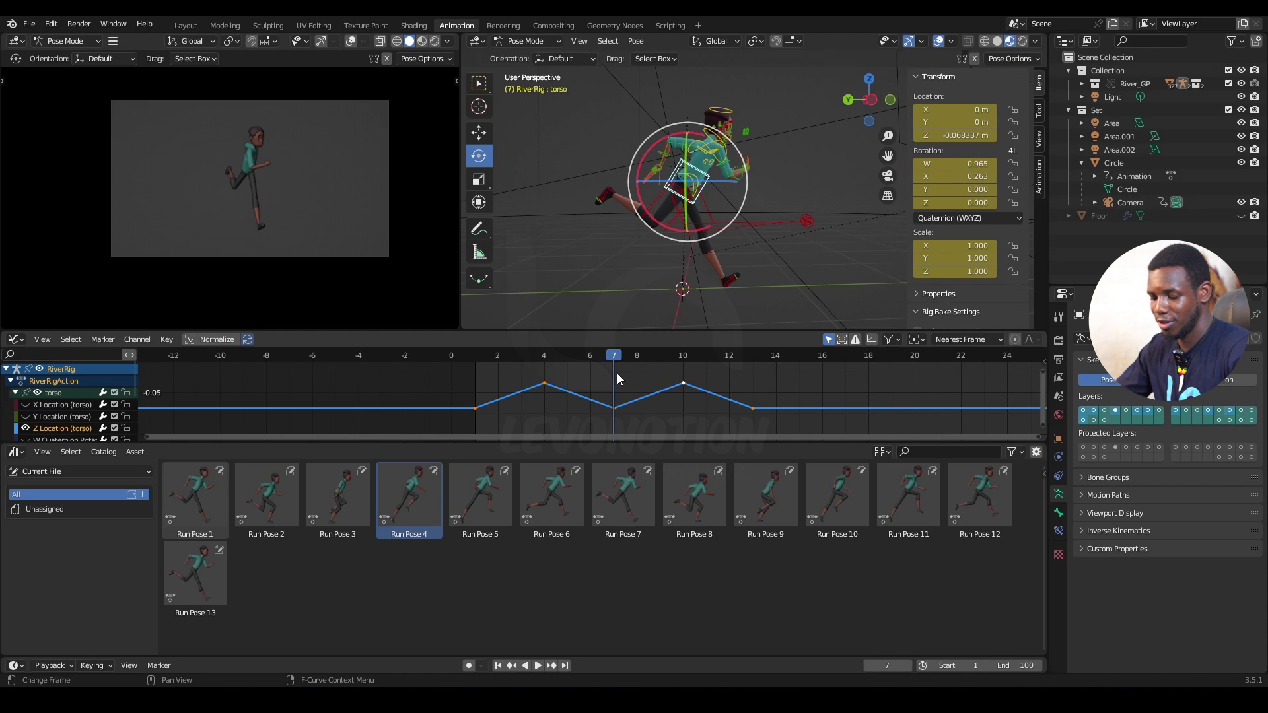
# Reveal the torso's hidden curves and switch the Graph Editor area to the Dope Sheet.
pyautogui.hotkey('alt', 'h')
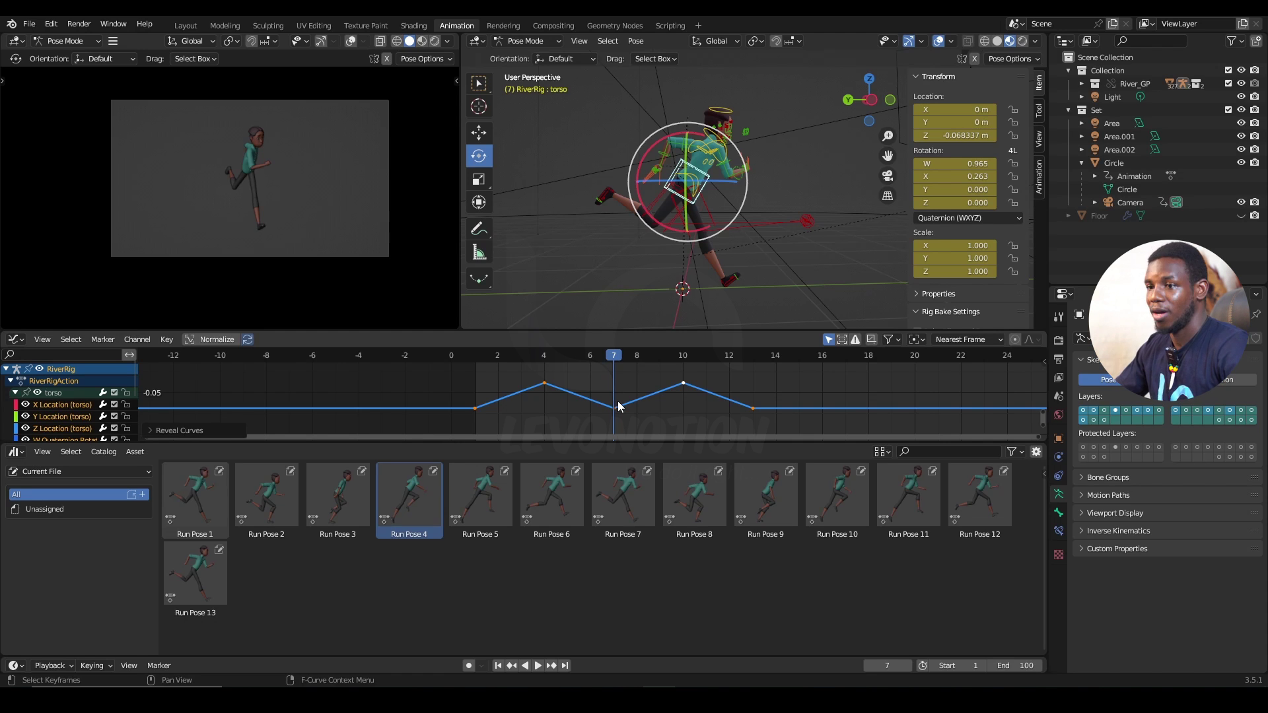
pyautogui.scroll(-9, 625, 400)
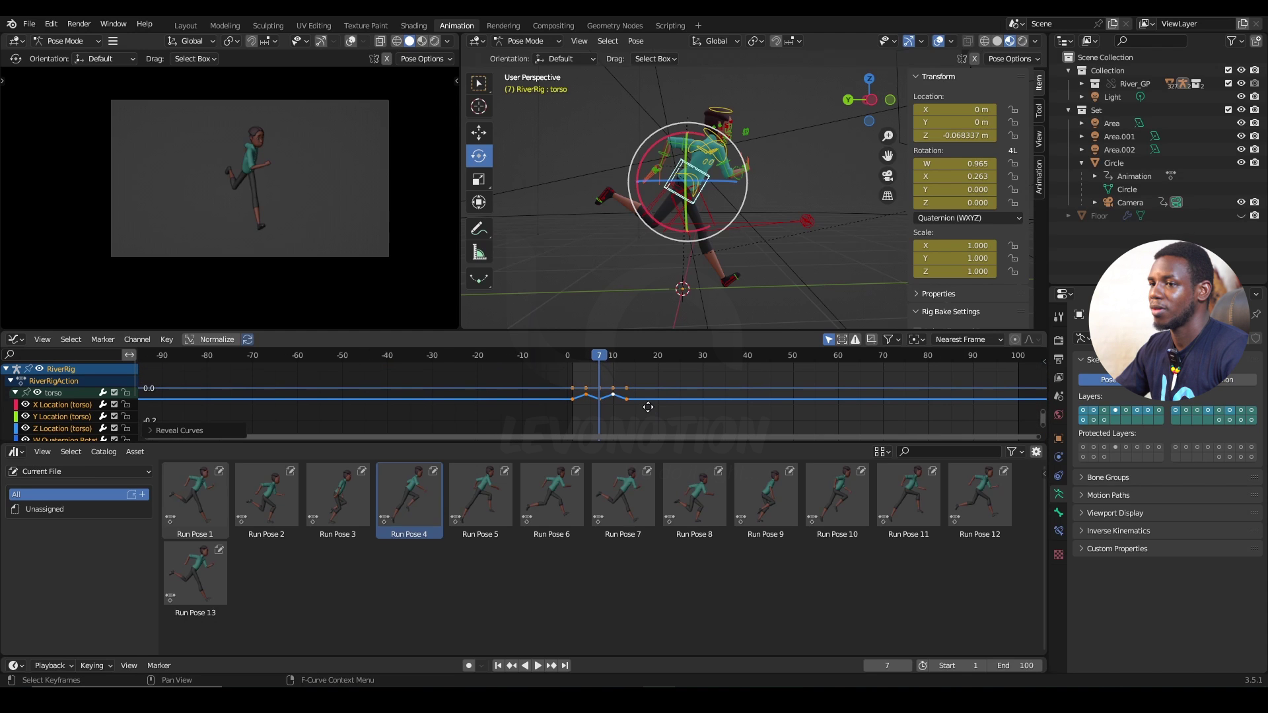
pyautogui.click(17, 343)
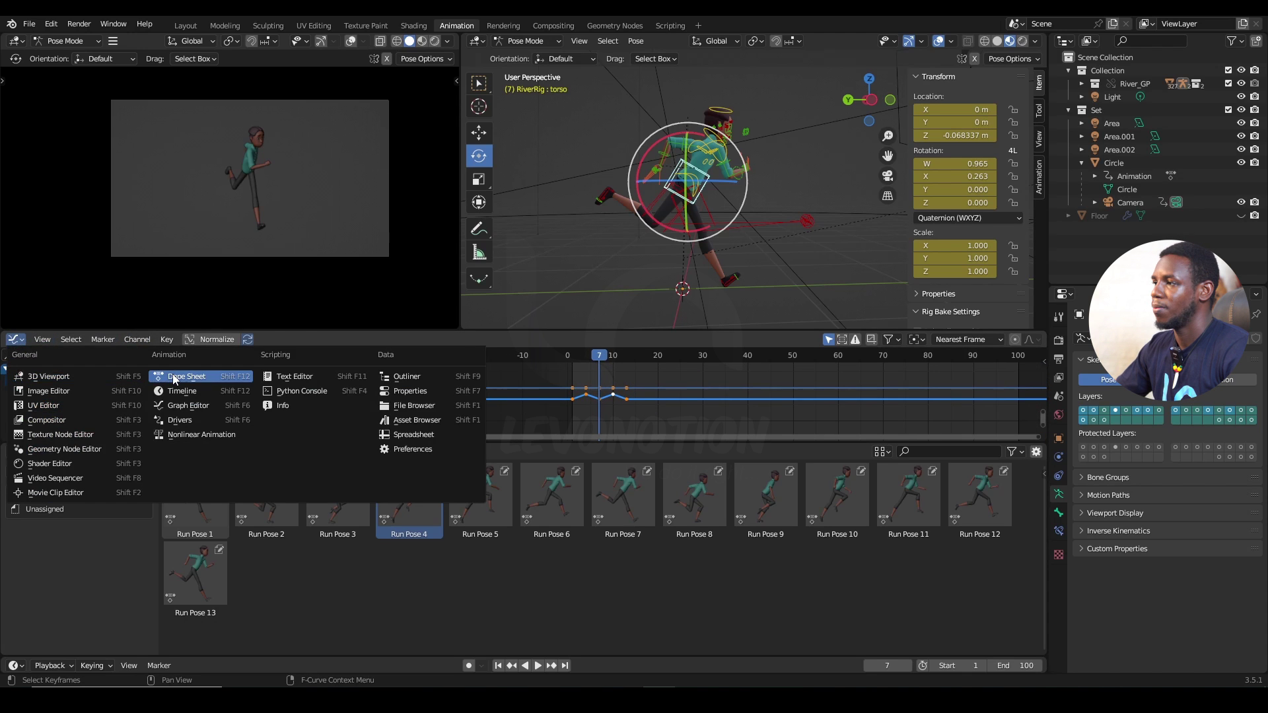
pyautogui.click(182, 378)
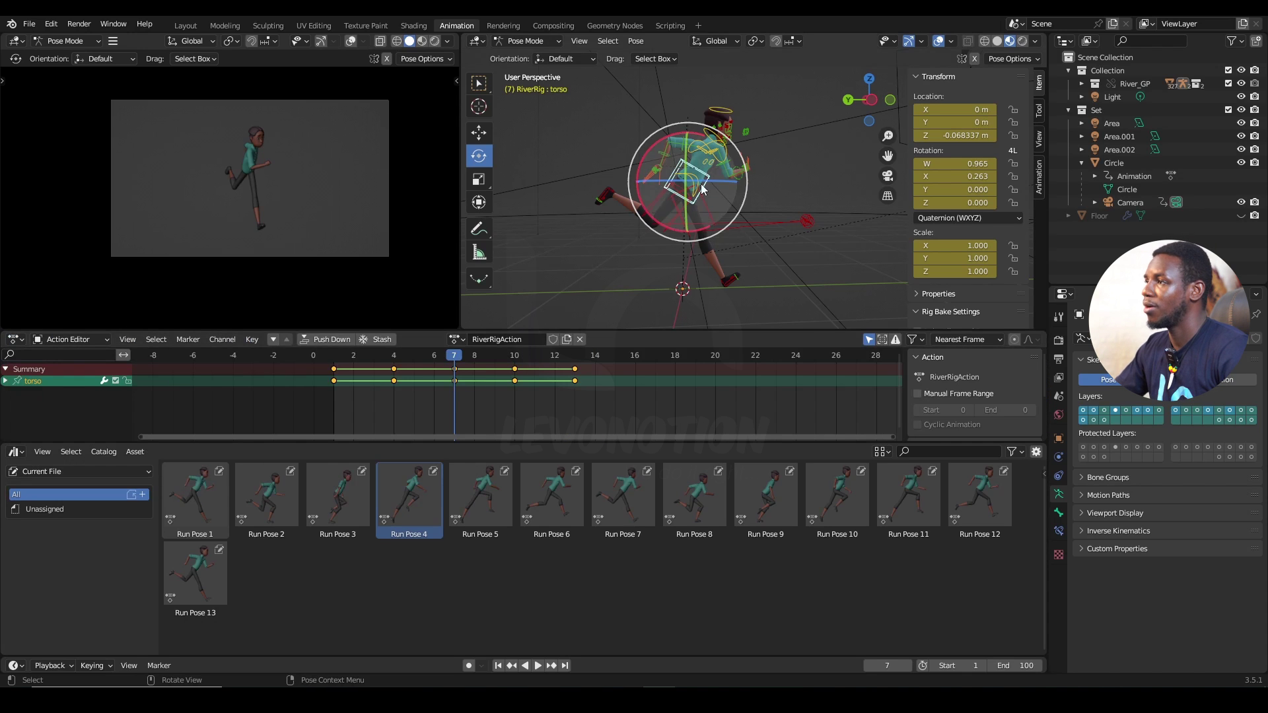
# Select all of the rig's controls and return to frame 1.
pyautogui.press('a')
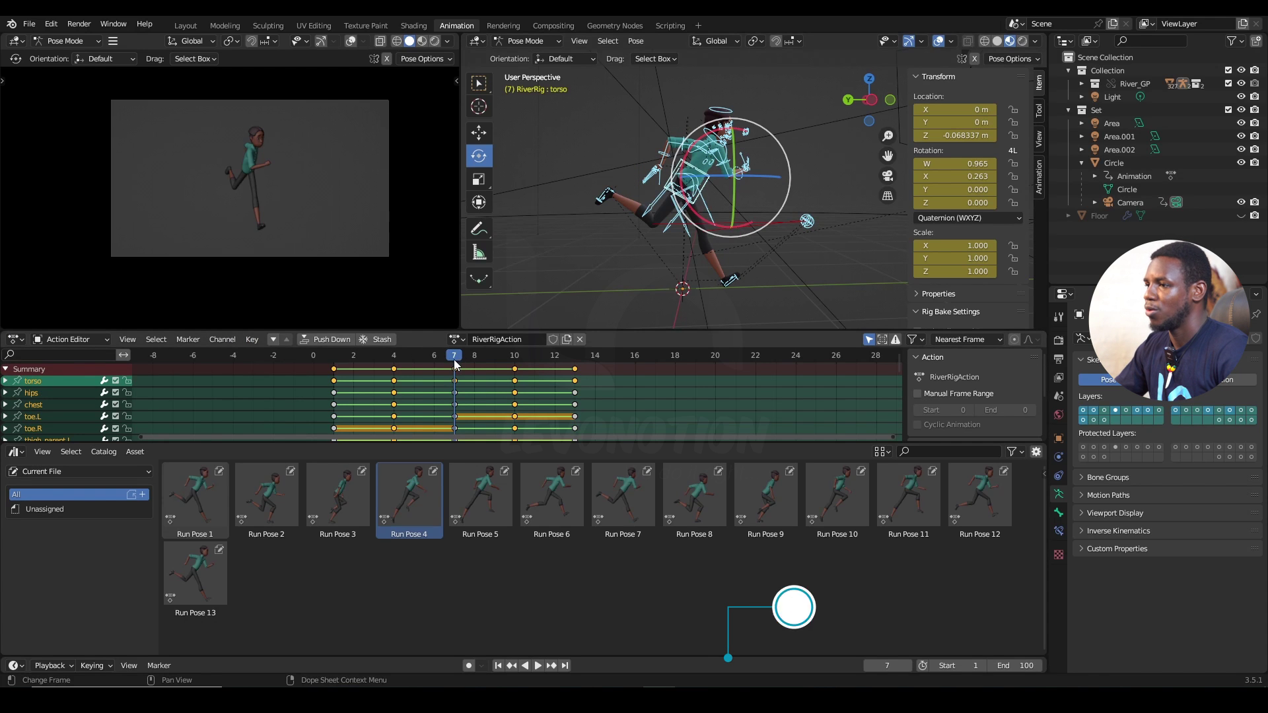
pyautogui.moveTo(410, 359); pyautogui.dragTo(340, 362)
pyautogui.scroll(3, 713, 210)
pyautogui.scroll(-2, 777, 200)
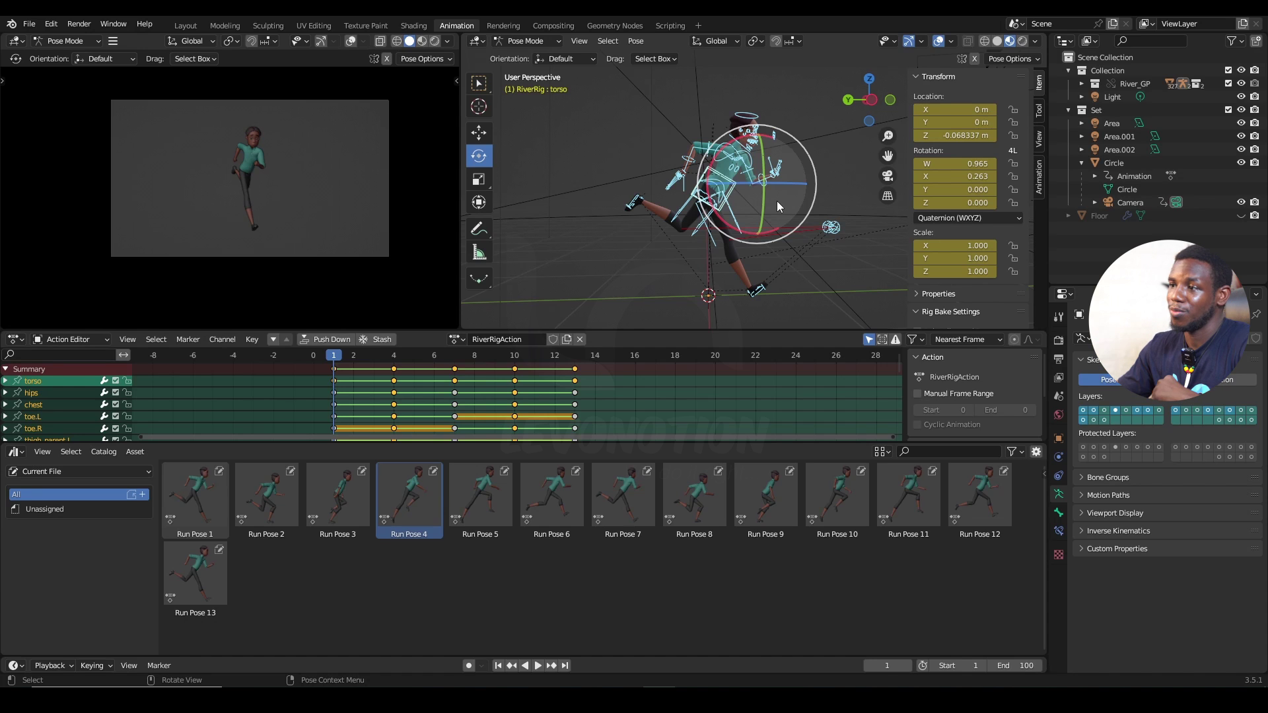
# Apply the stored Run Pose 2 to the whole rig at frame 2 and keyframe it.
pyautogui.click(353, 360)
pyautogui.press('space')
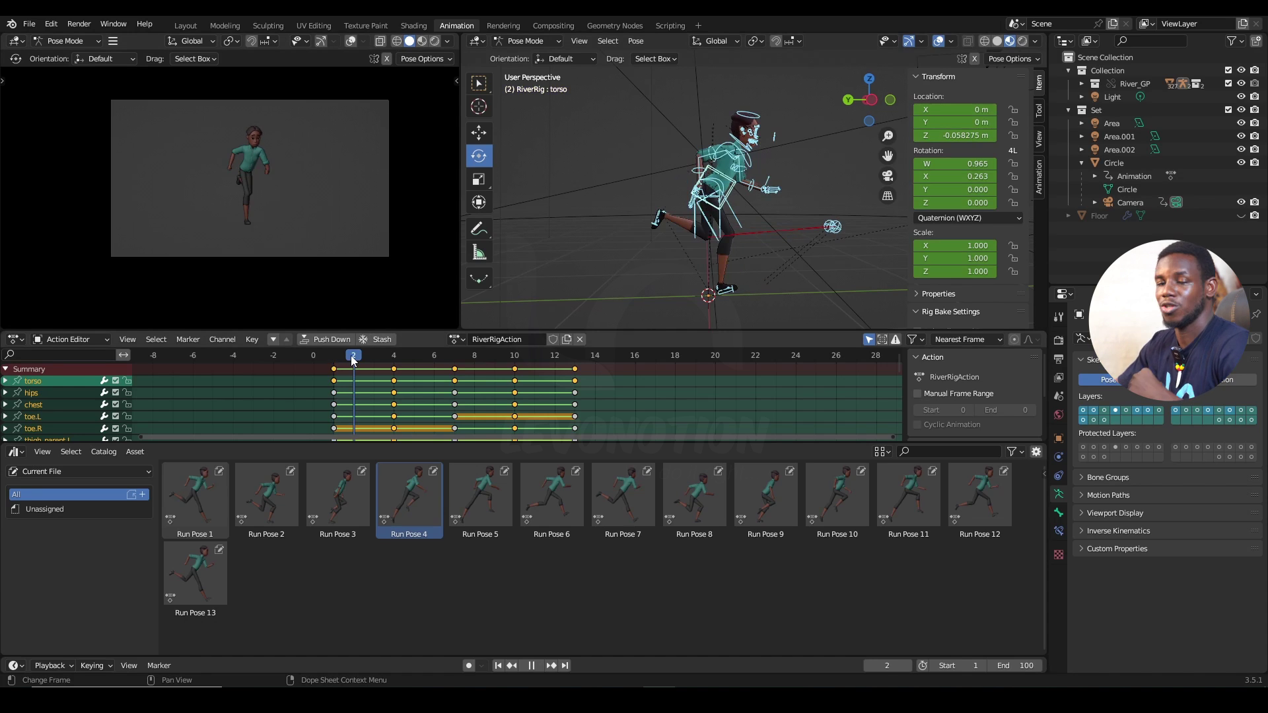
pyautogui.press('space')
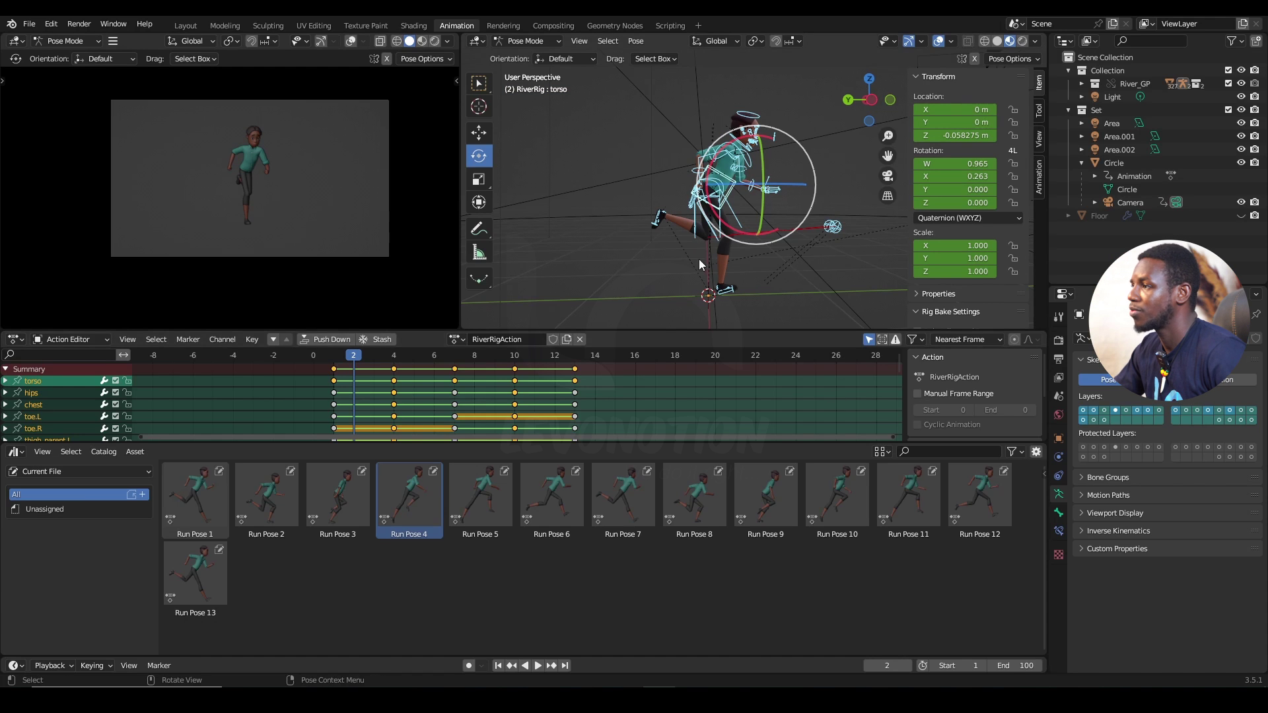
pyautogui.scroll(3, 691, 263)
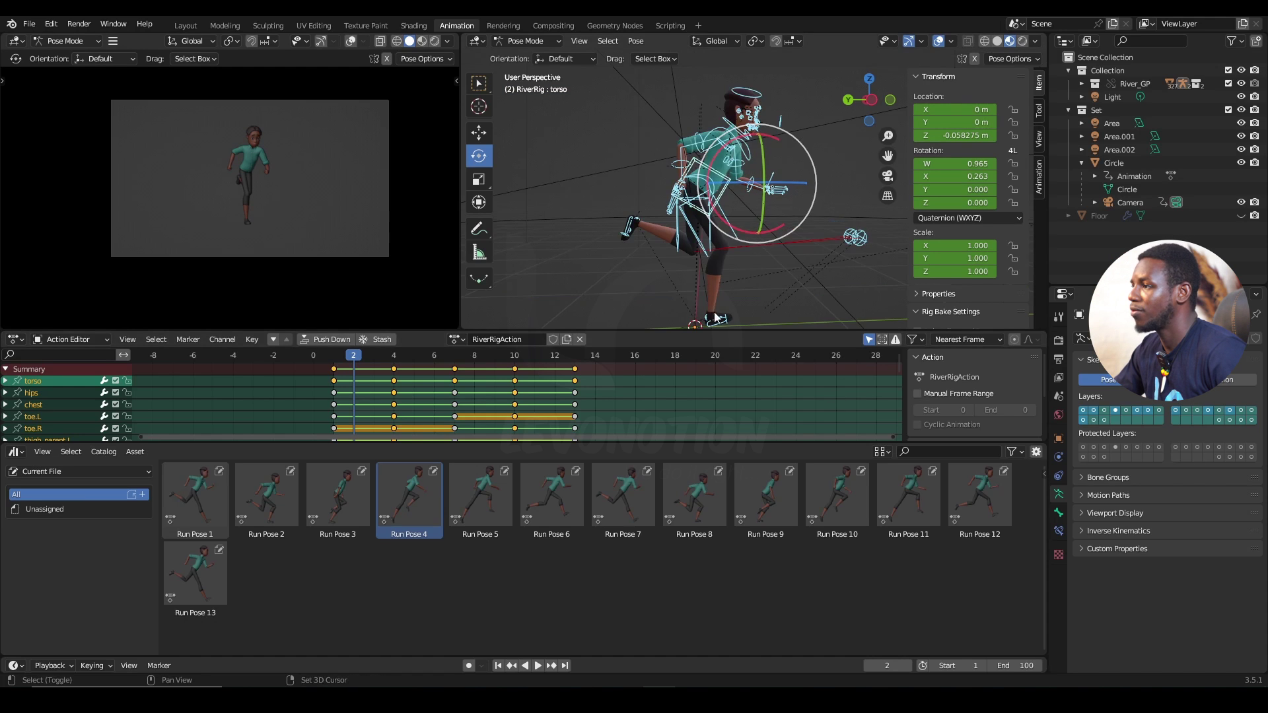
pyautogui.click(727, 156)
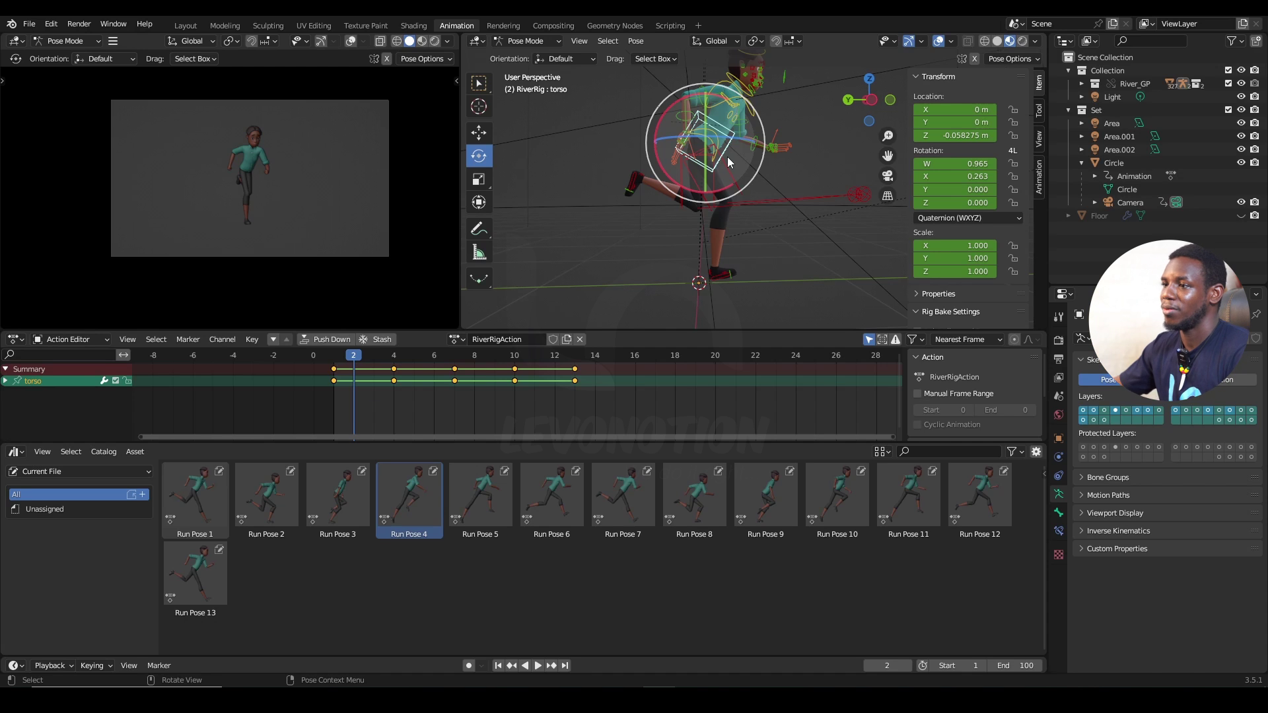
pyautogui.press('a')
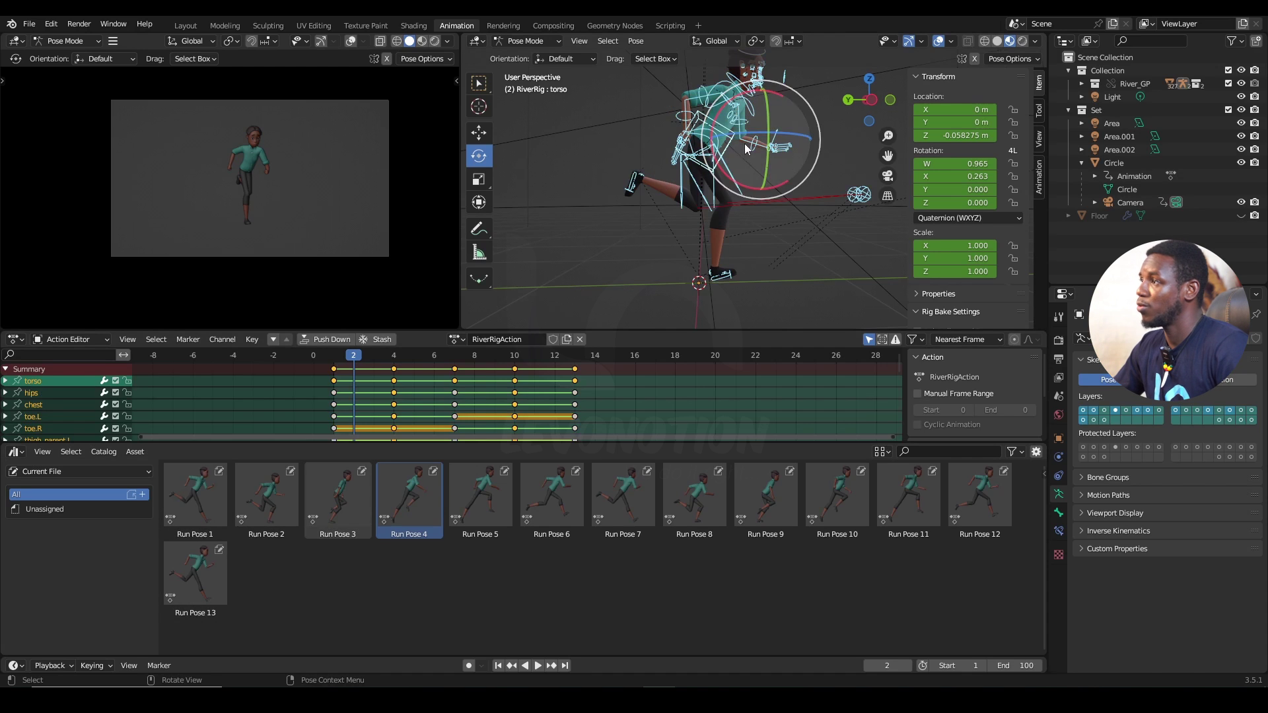
pyautogui.click(266, 508)
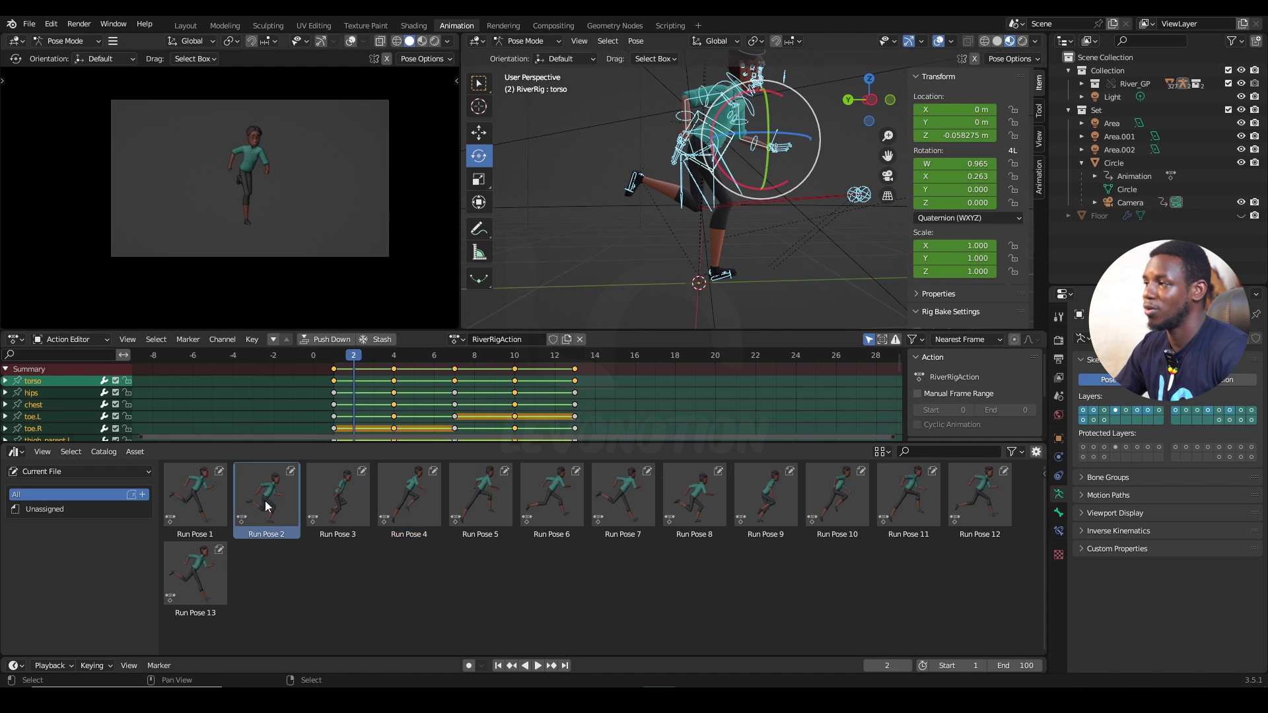
pyautogui.doubleClick(265, 500)
pyautogui.moveTo(735, 248); pyautogui.dragTo(728, 252, button='middle')
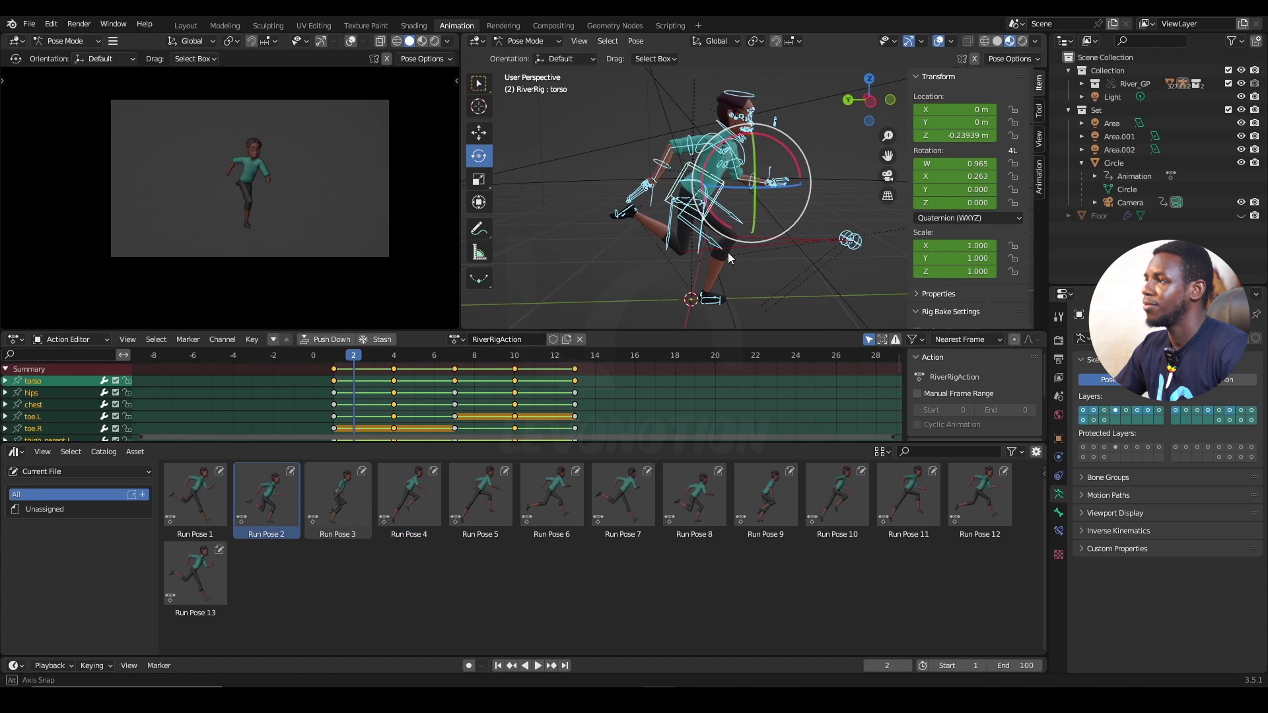
pyautogui.press('i')
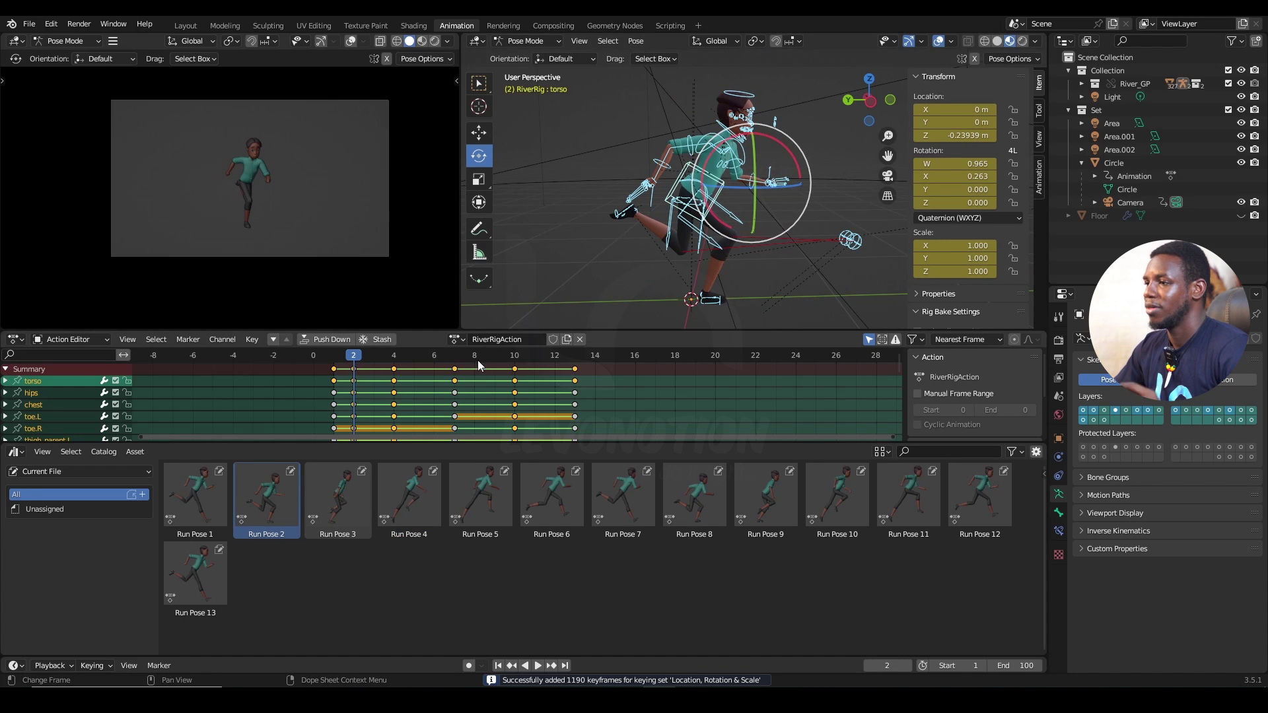
# Apply and keyframe Run Pose 8 at frame 8 and Run Pose 3 at frame 3 for the whole rig.
pyautogui.moveTo(460, 362); pyautogui.dragTo(473, 362)
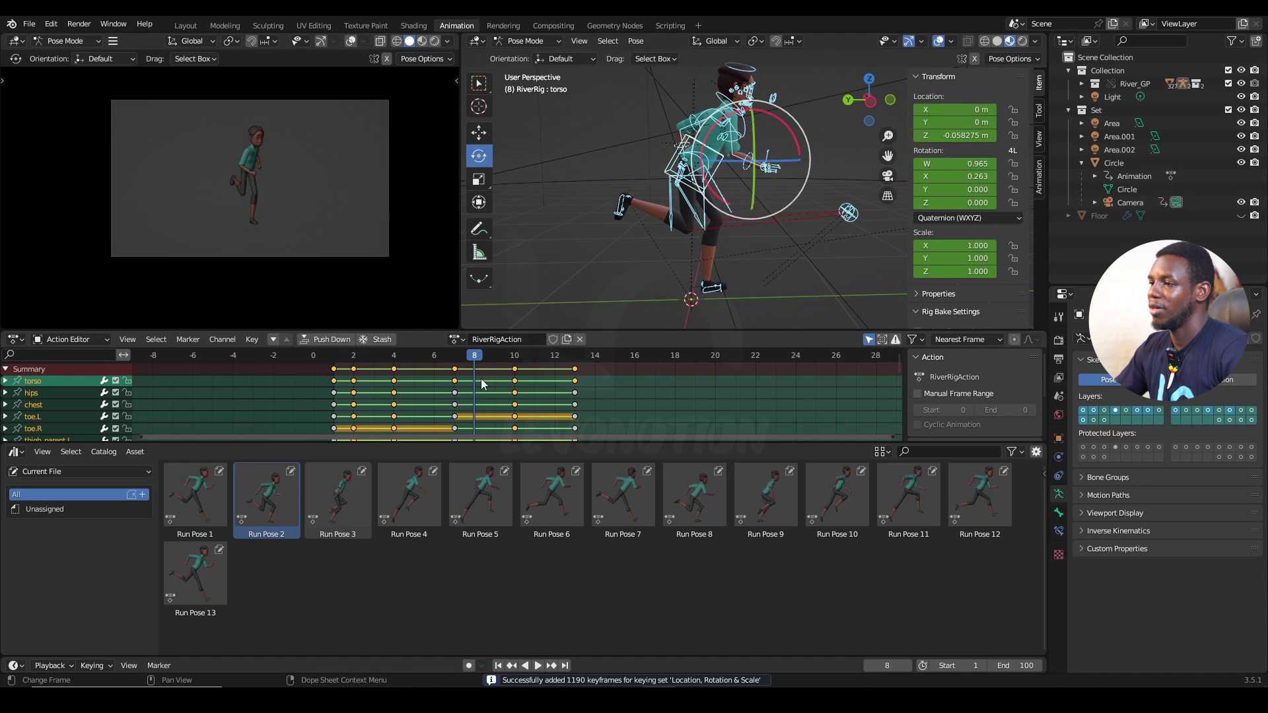
pyautogui.doubleClick(699, 501)
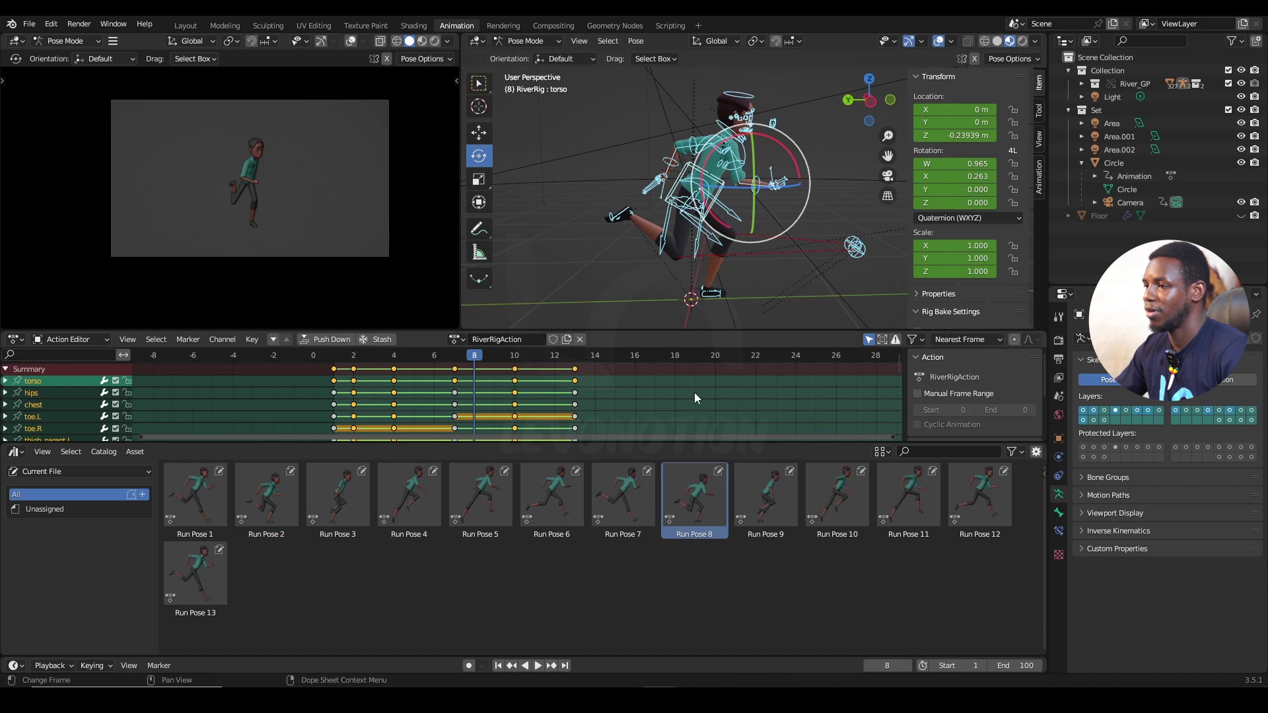
pyautogui.press('i')
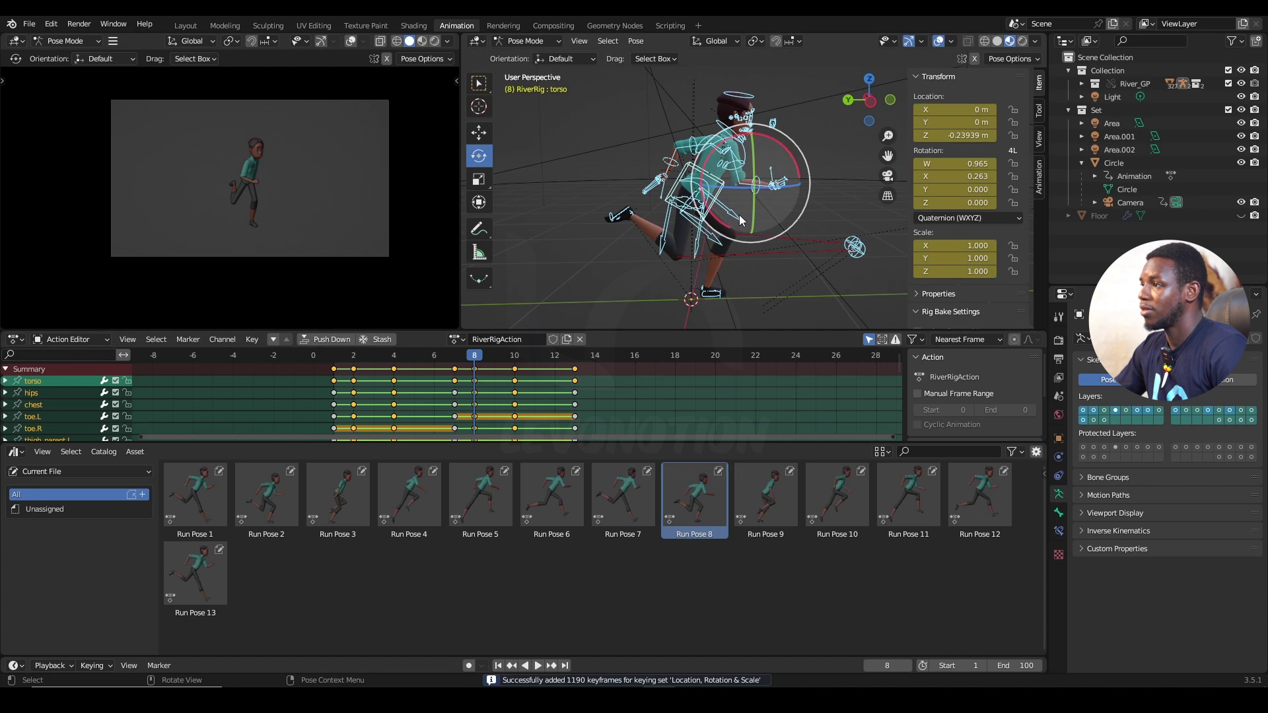
pyautogui.click(373, 356)
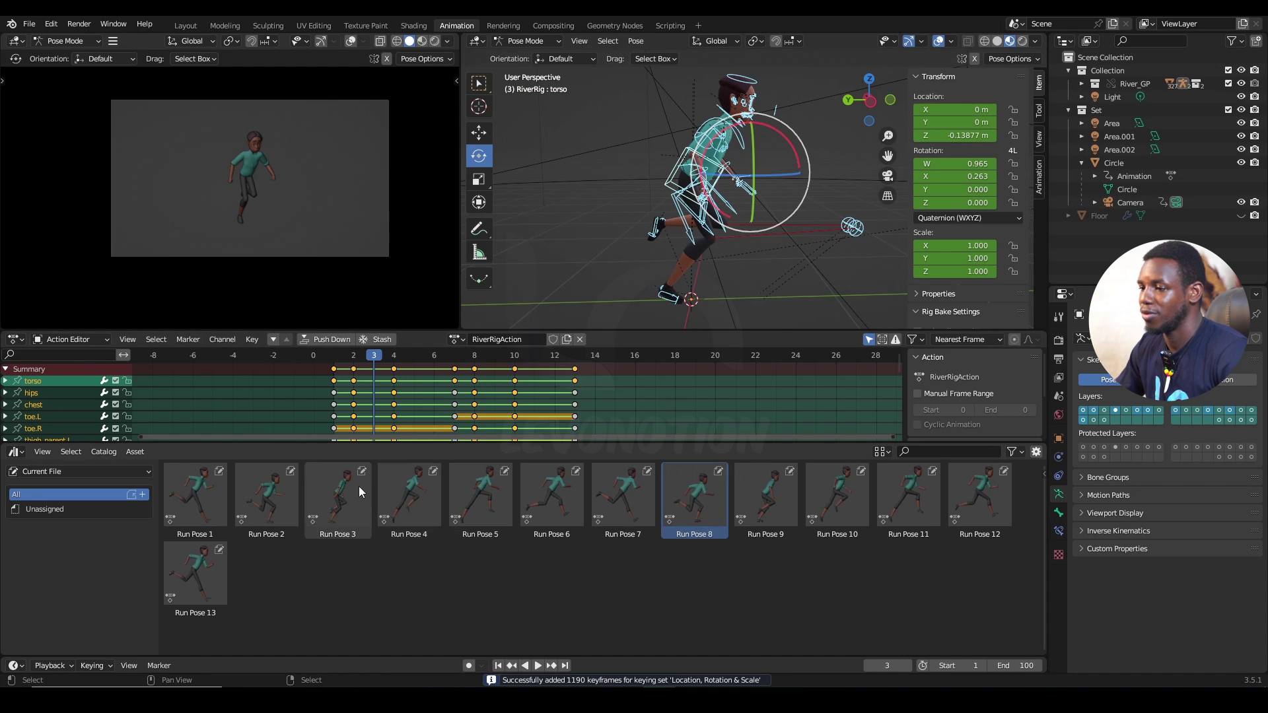
pyautogui.doubleClick(342, 510)
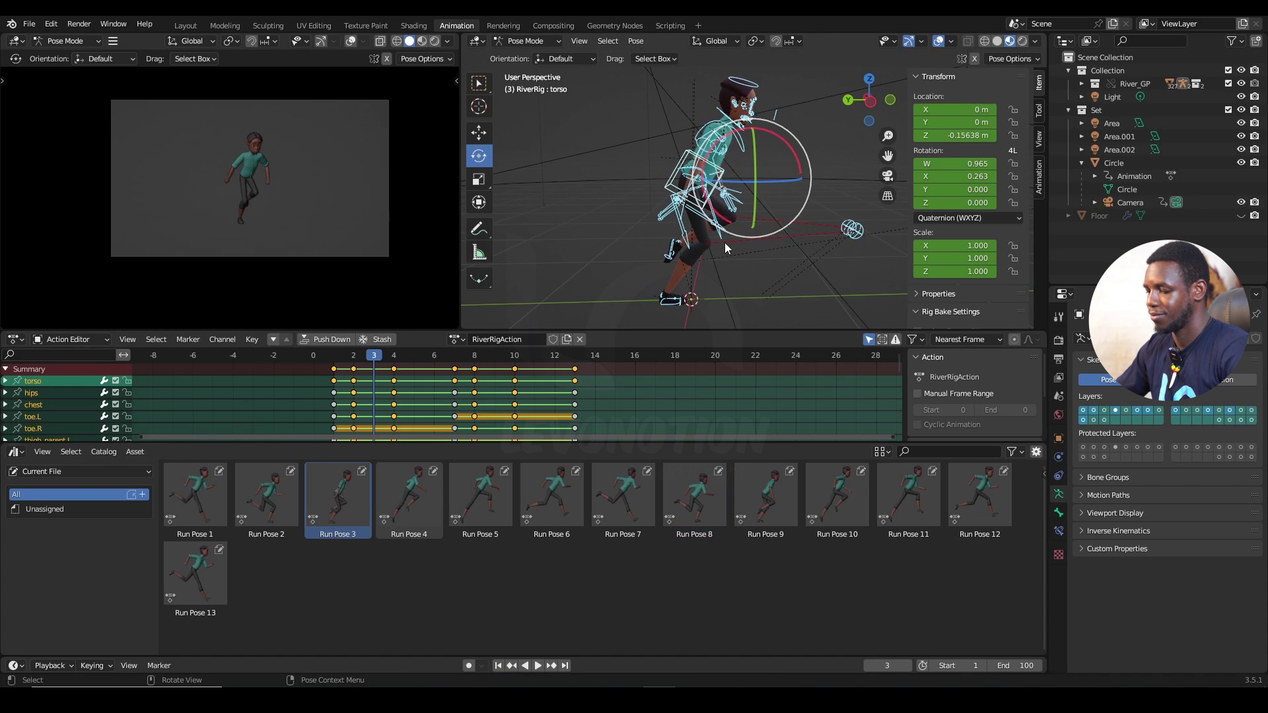
pyautogui.press('i')
# Apply and keyframe Run Pose 5 at frame 5 and Run Pose 6 at frame 6 for the whole rig.
pyautogui.click(409, 358)
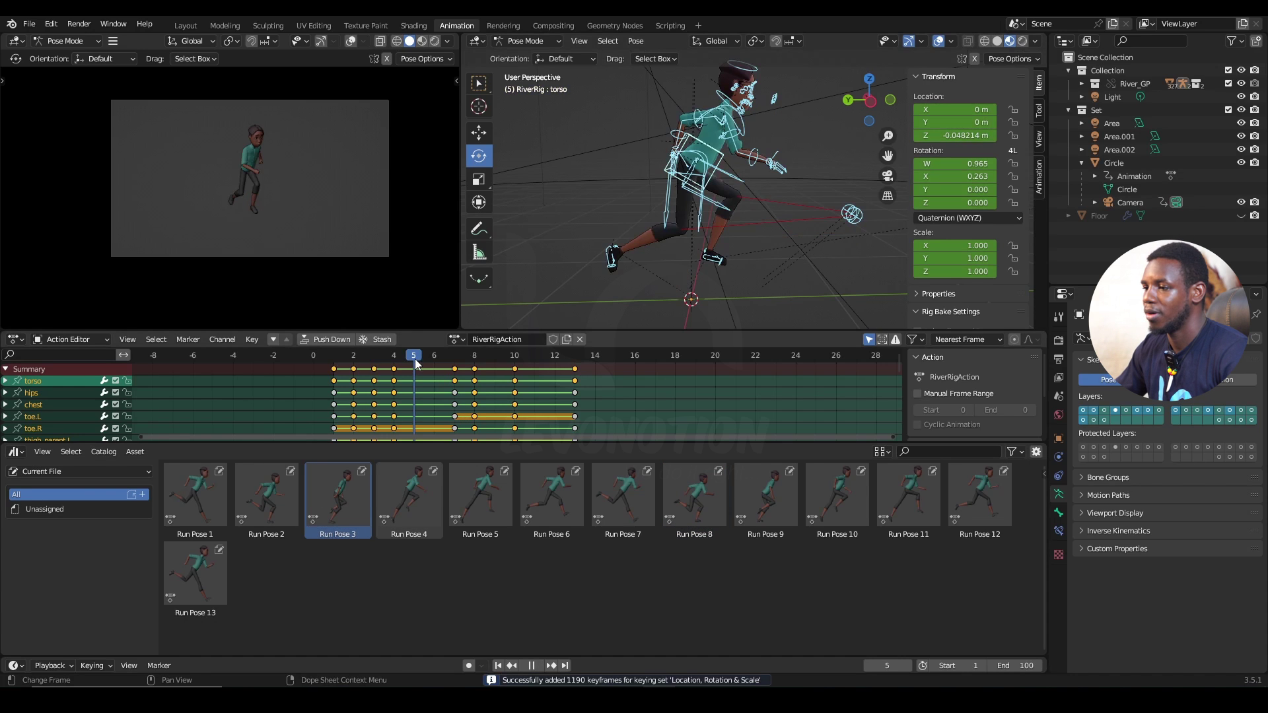
pyautogui.doubleClick(485, 498)
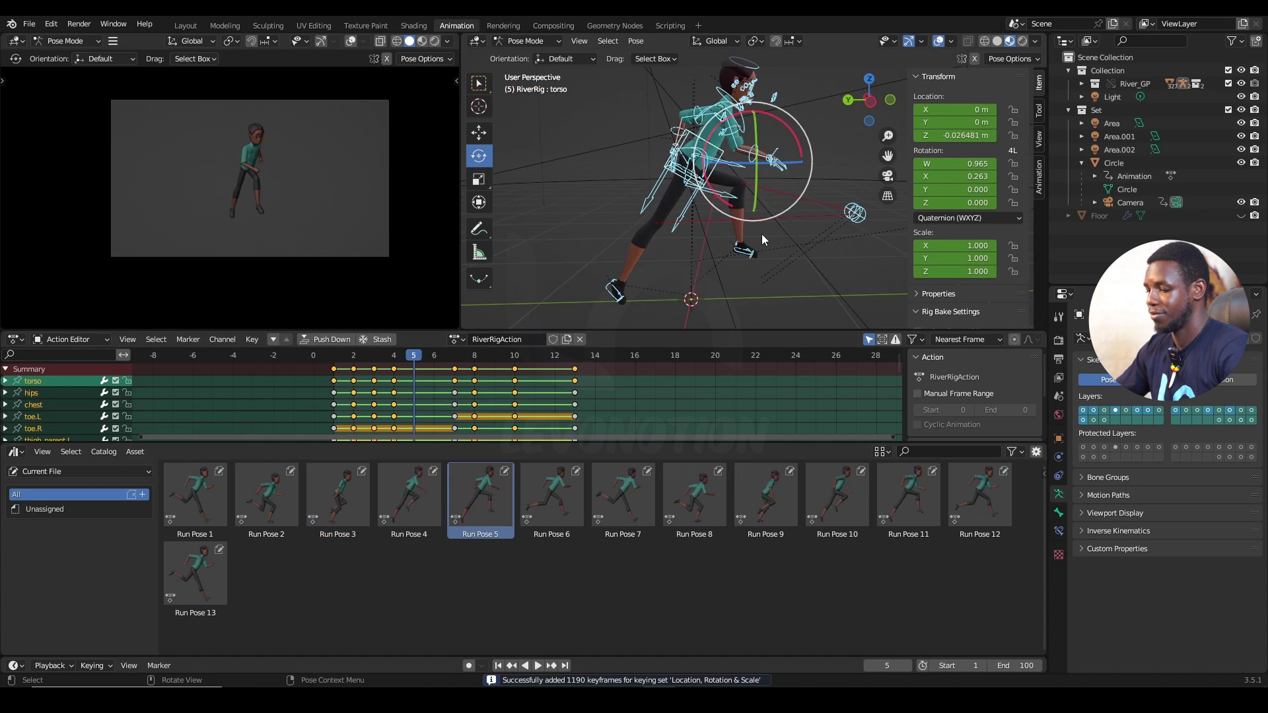
pyautogui.press('i')
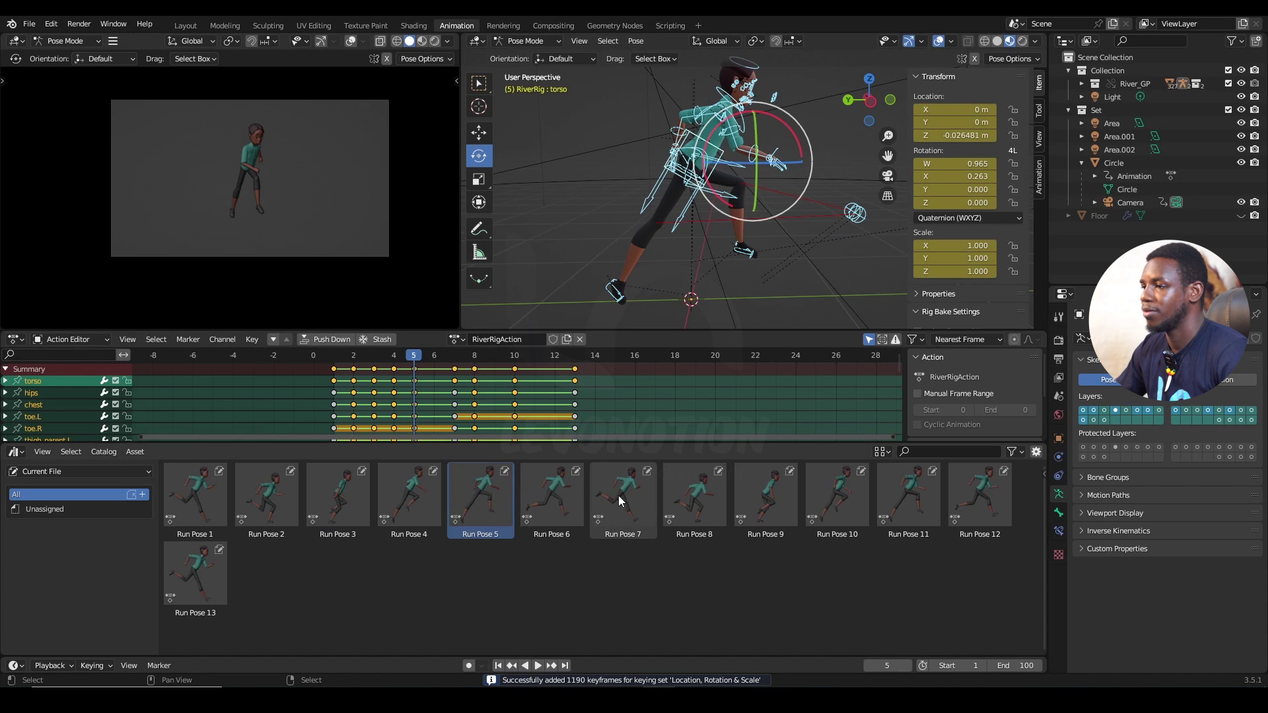
pyautogui.click(436, 355)
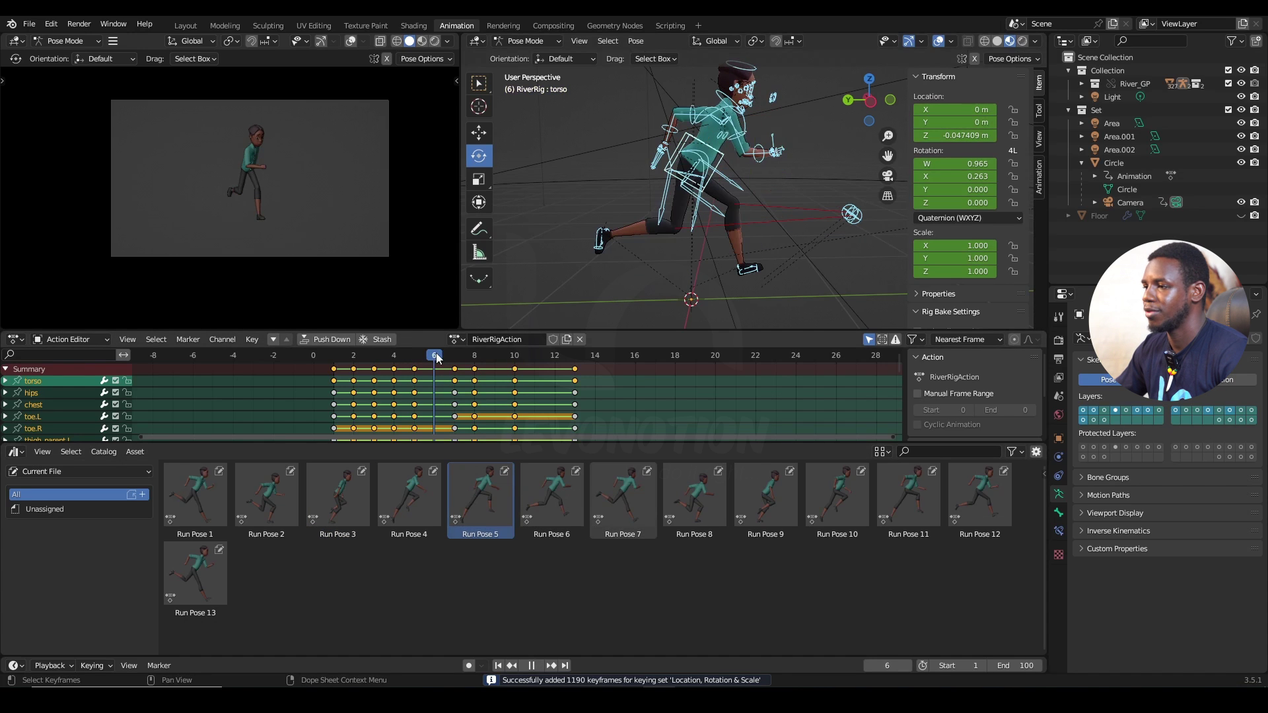
pyautogui.doubleClick(565, 503)
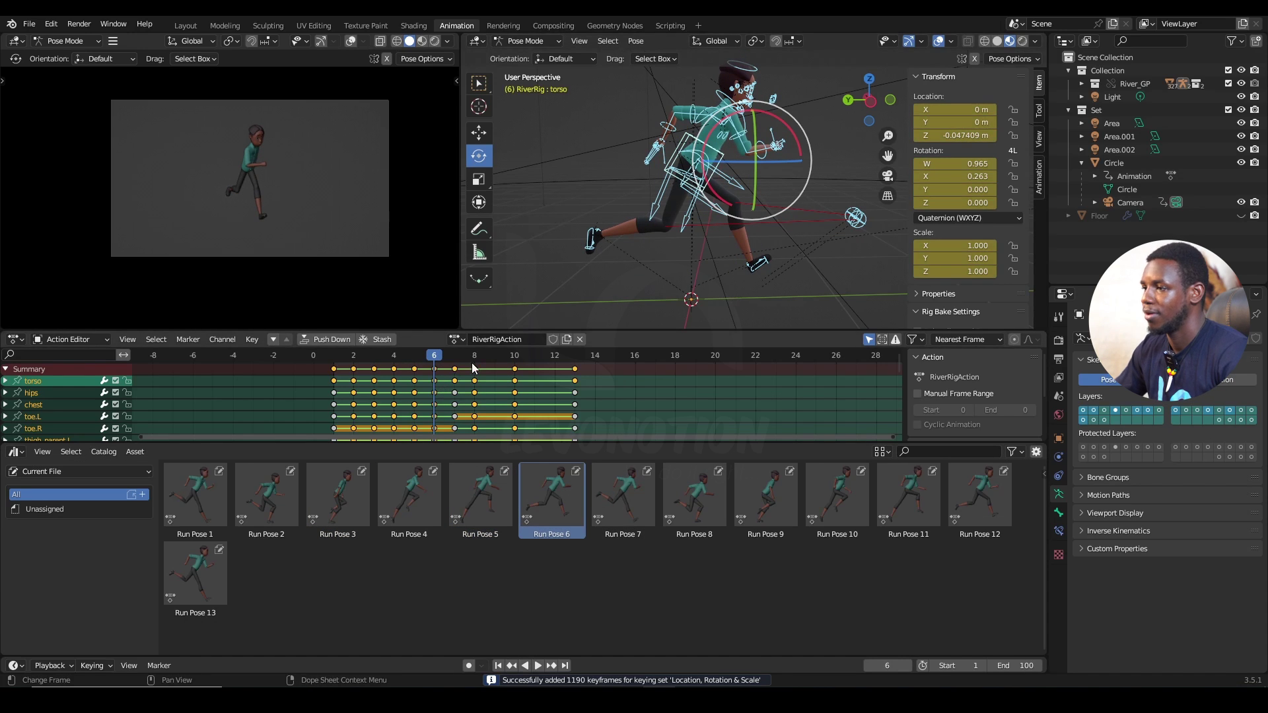
# Apply and keyframe Run Pose 9 at frame 9 and Run Pose 11 at frame 11 for the whole rig.
pyautogui.click(494, 360)
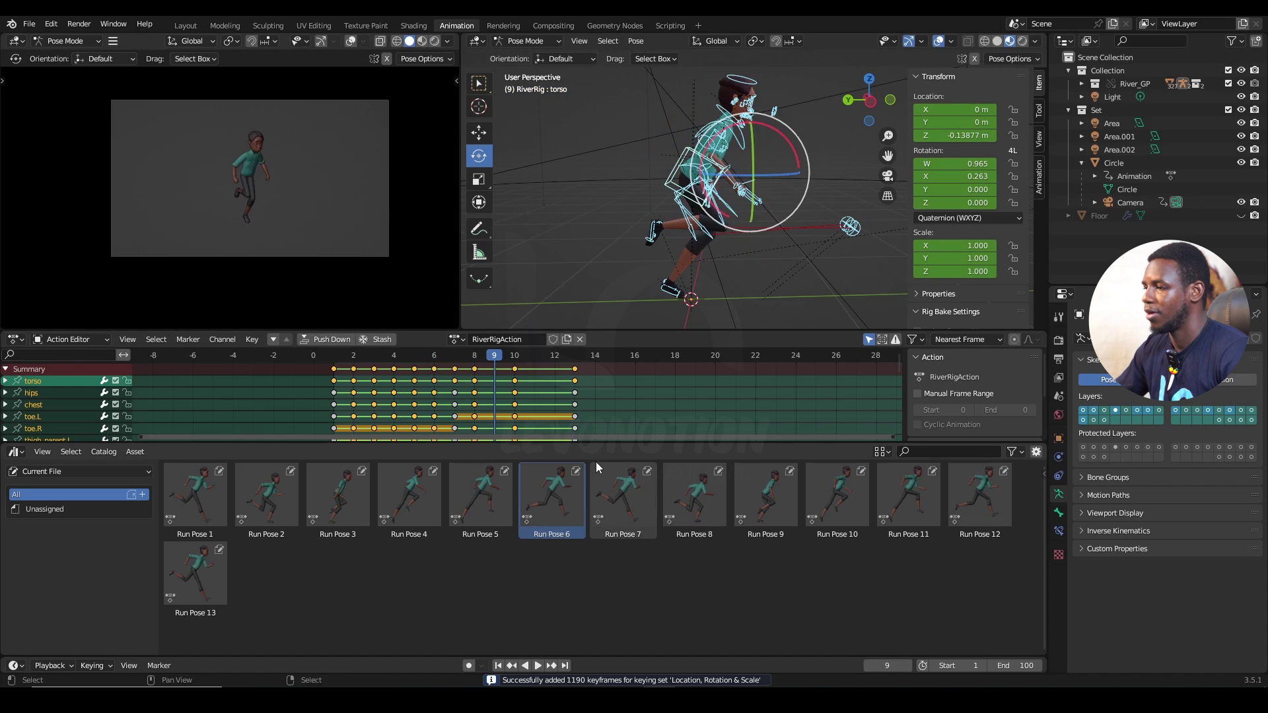
pyautogui.doubleClick(765, 492)
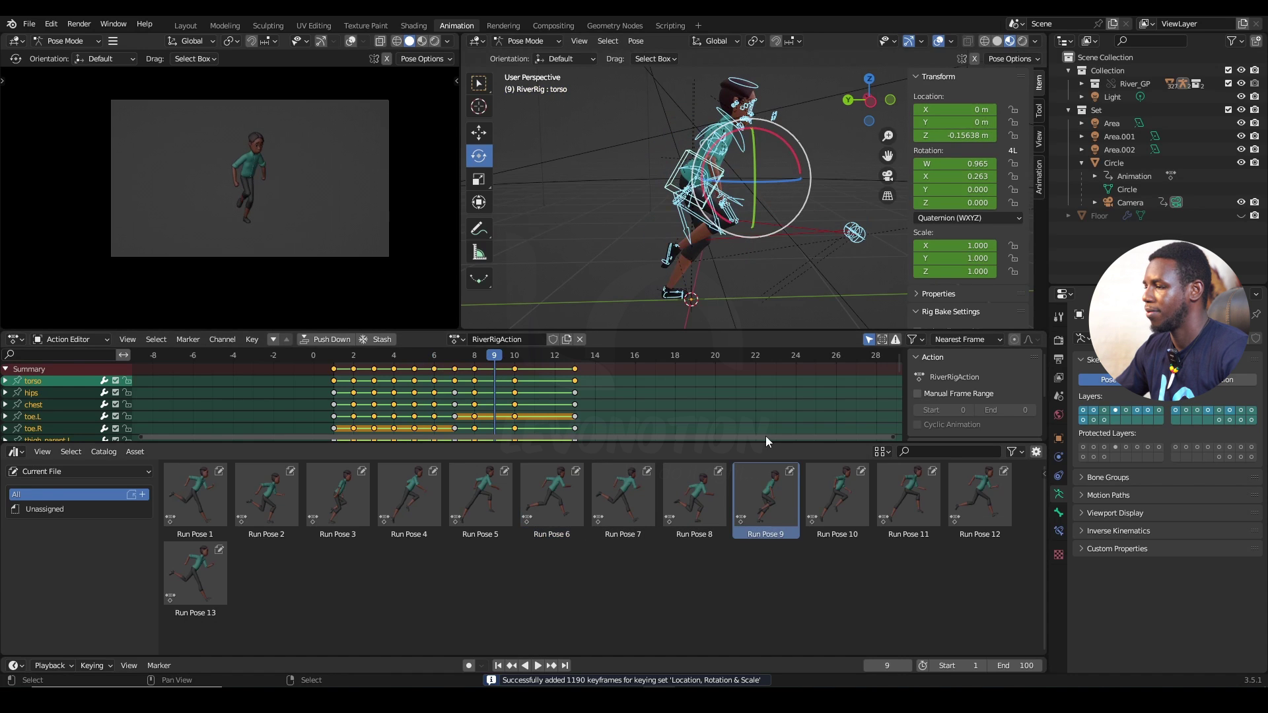
pyautogui.click(535, 355)
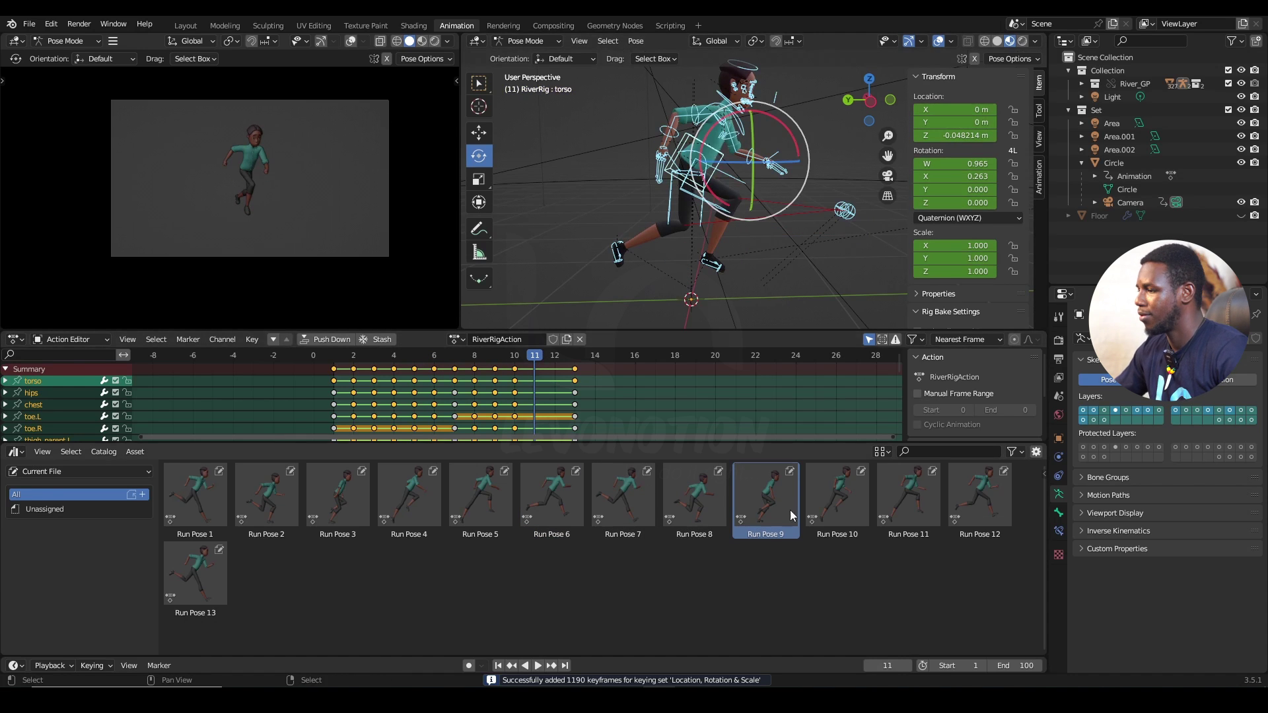
pyautogui.doubleClick(911, 498)
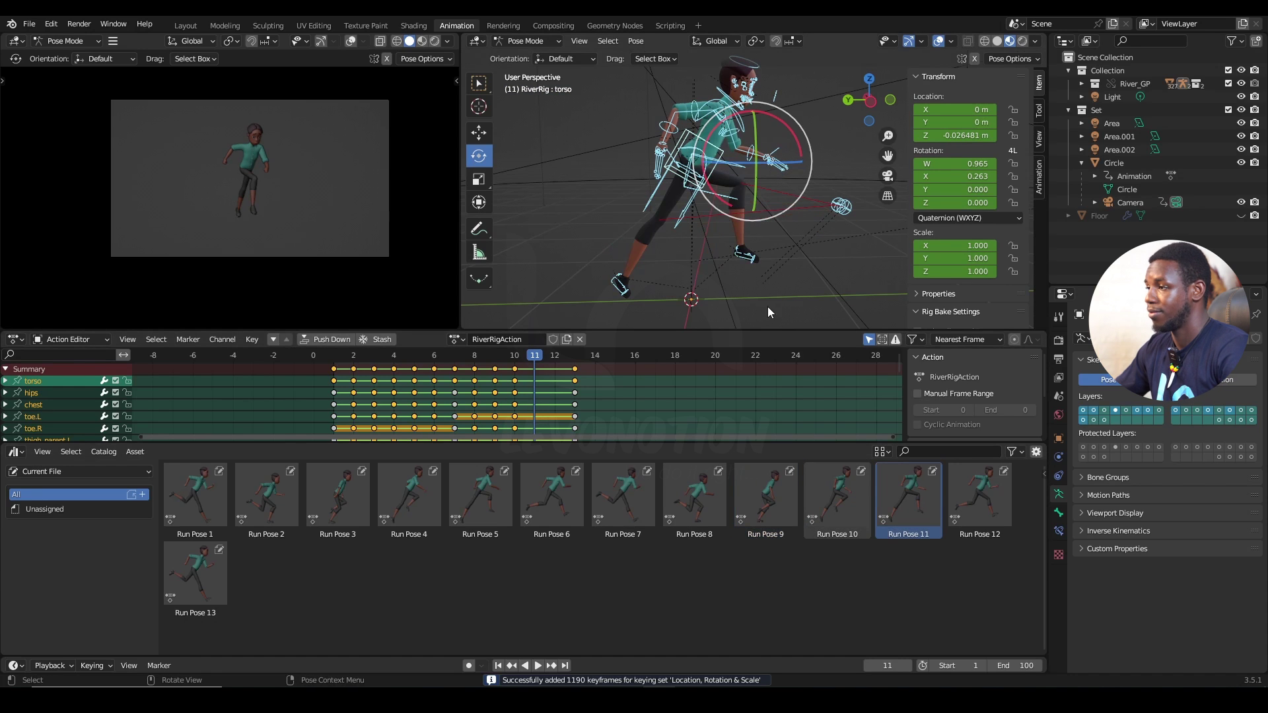
# Apply and keyframe Run Pose 12 at frame 12 for the whole rig, and return to frame 1.
pyautogui.click(554, 360)
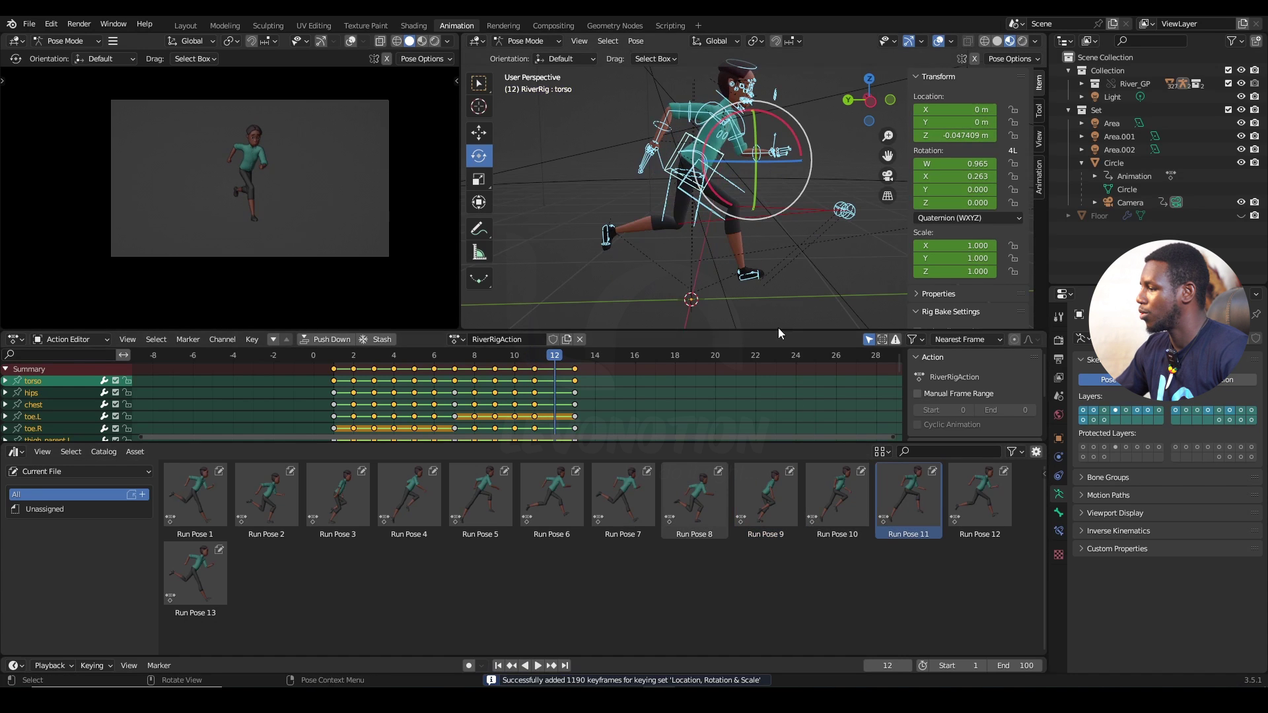
pyautogui.doubleClick(983, 503)
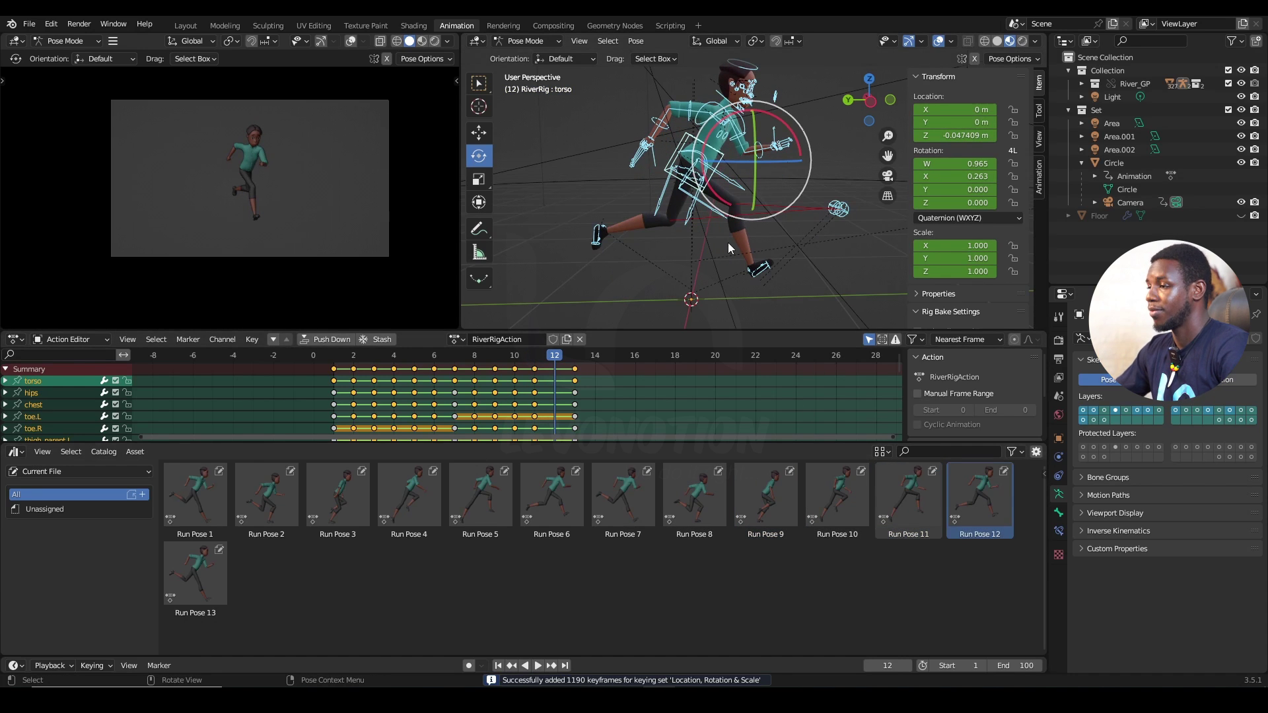
pyautogui.click(340, 359)
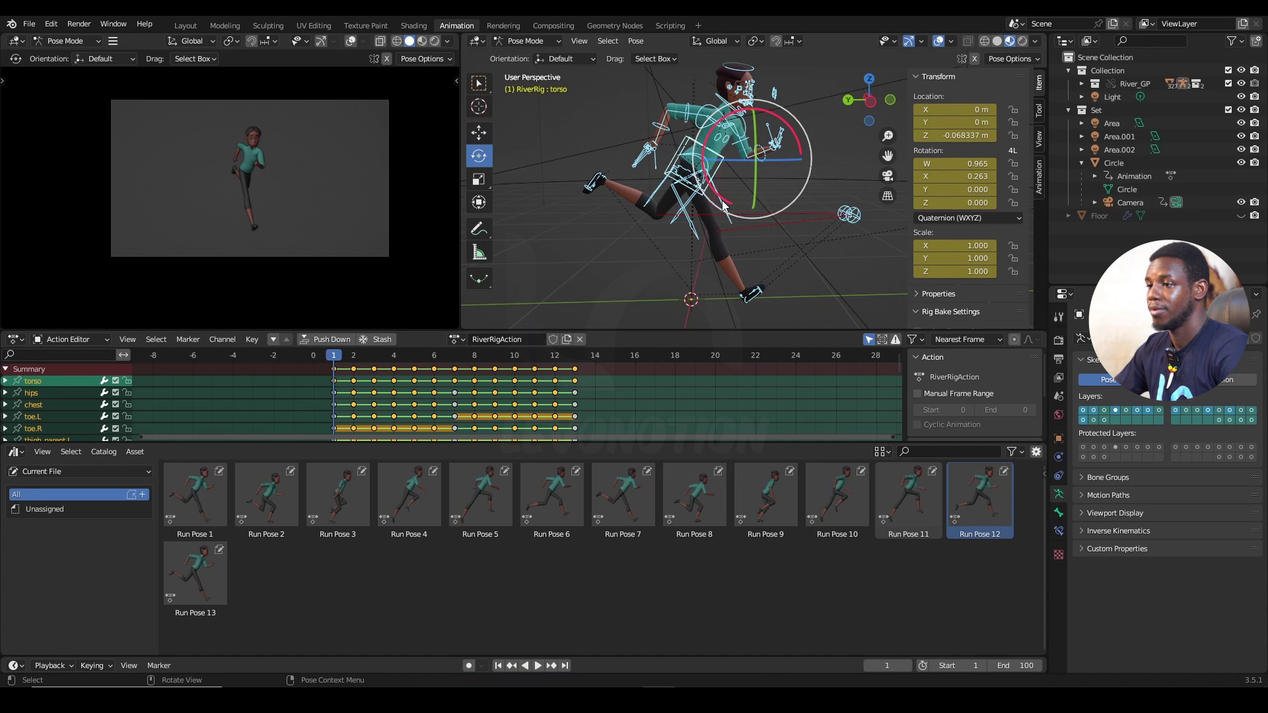
# Step through the run cycle frame by frame up to frame 13 to review the poses, keyframing the whole rig at frame 12.
pyautogui.press('Right')
pyautogui.press('Right')
pyautogui.press('Right')
pyautogui.press('Right')
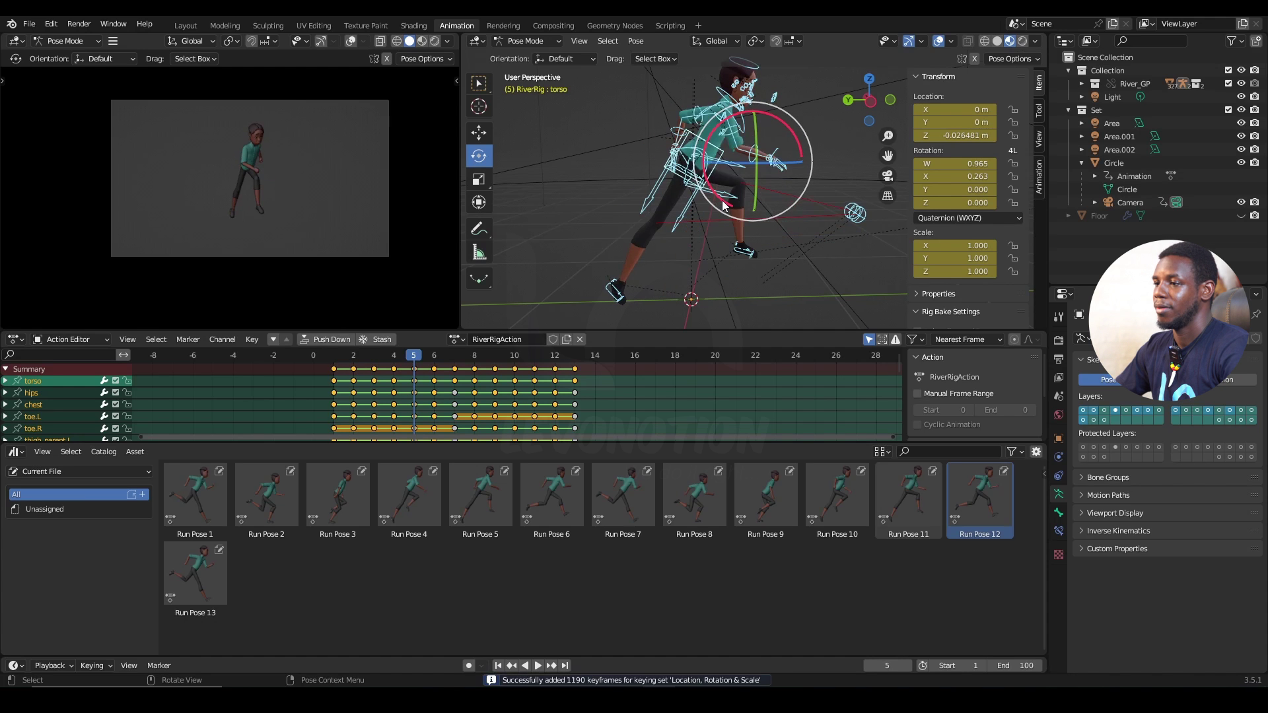
pyautogui.press('Right')
pyautogui.press('Right')
pyautogui.press('Right')
pyautogui.press('Right')
pyautogui.press('Right')
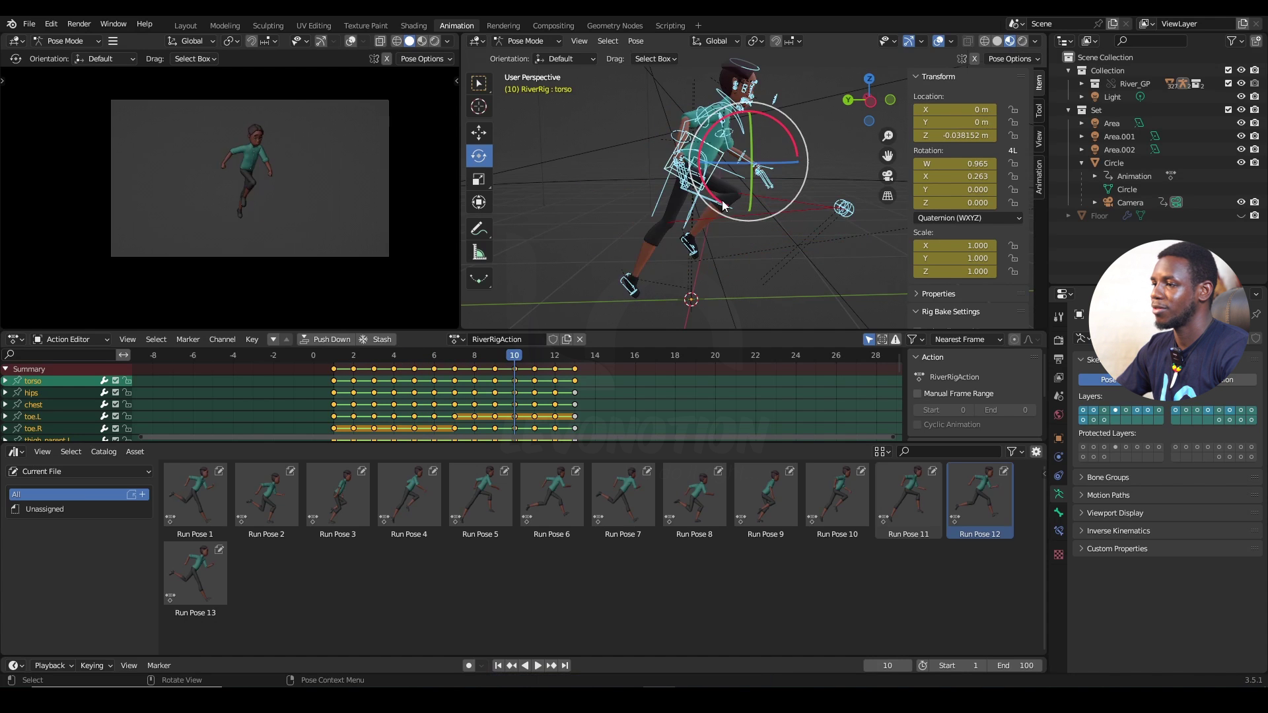
pyautogui.press('Right')
pyautogui.press('Right')
pyautogui.press('i')
pyautogui.press('Right')
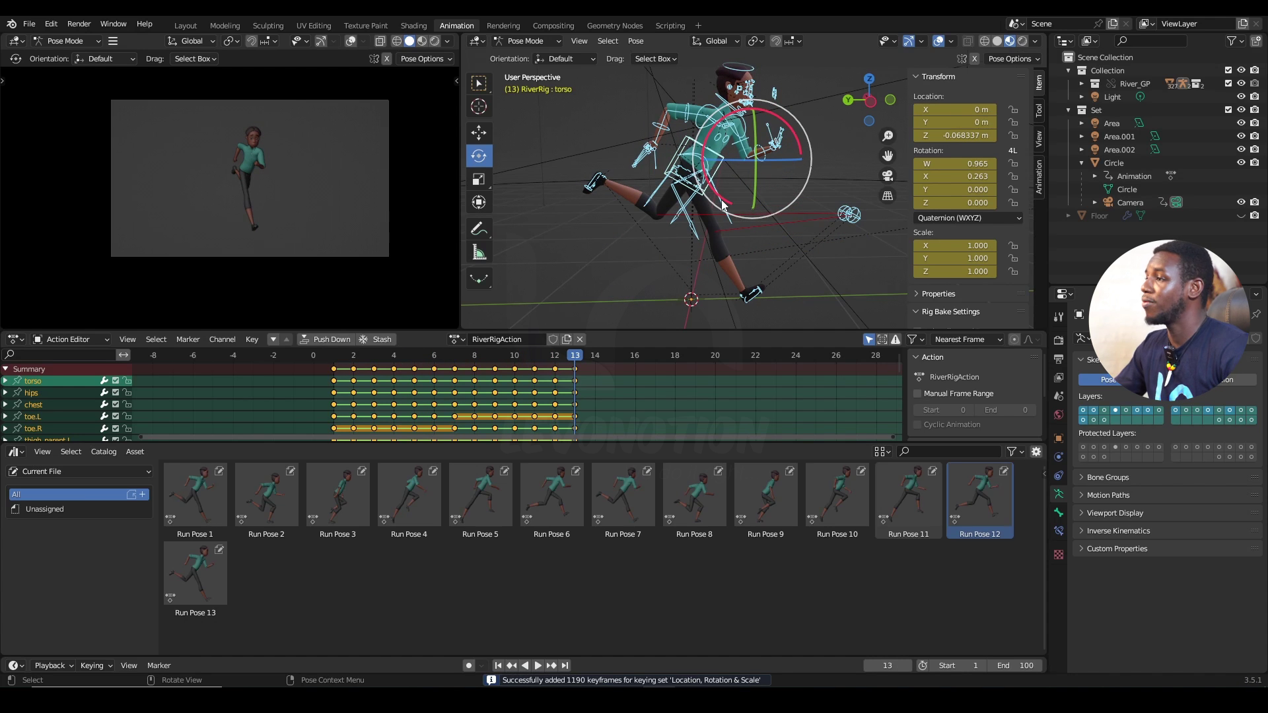
# Play back the run cycle and return to frame 1.
pyautogui.click(341, 380)
pyautogui.press('space')
pyautogui.click(334, 377)
pyautogui.press('space')
pyautogui.press('space')
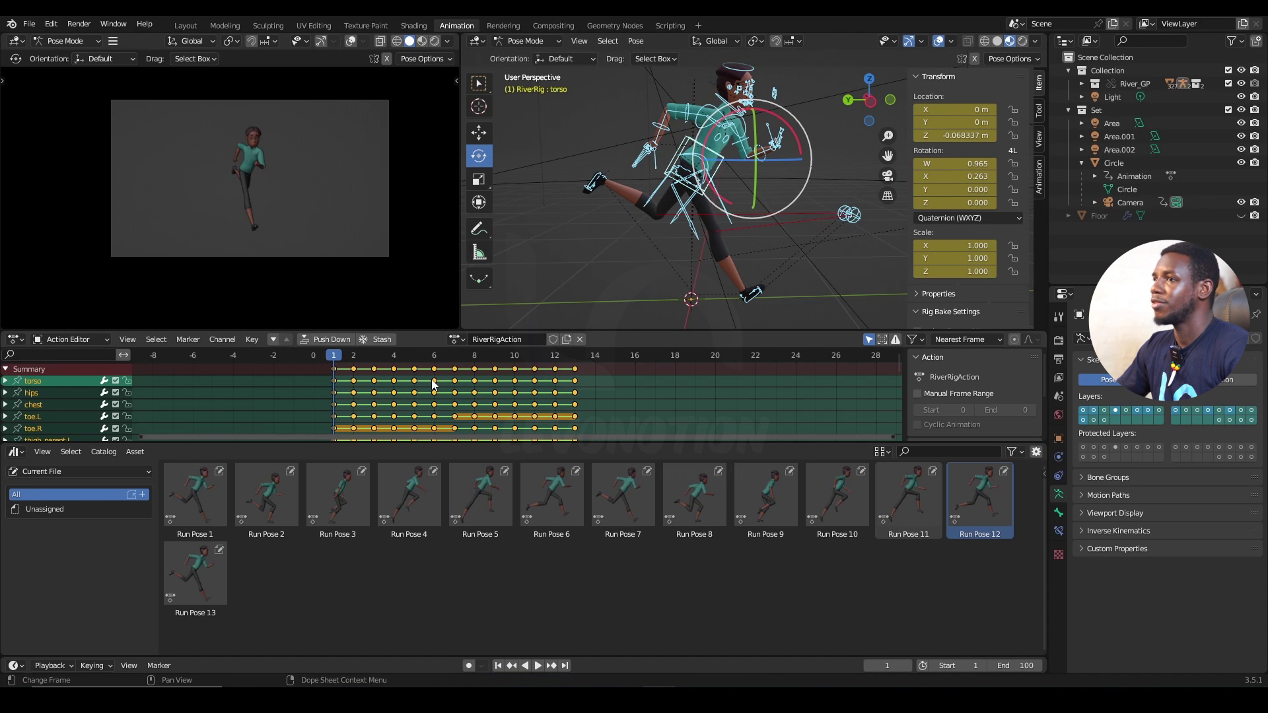
# Scrub to frame 12 and set the scene's end frame to 12.
pyautogui.click(557, 364)
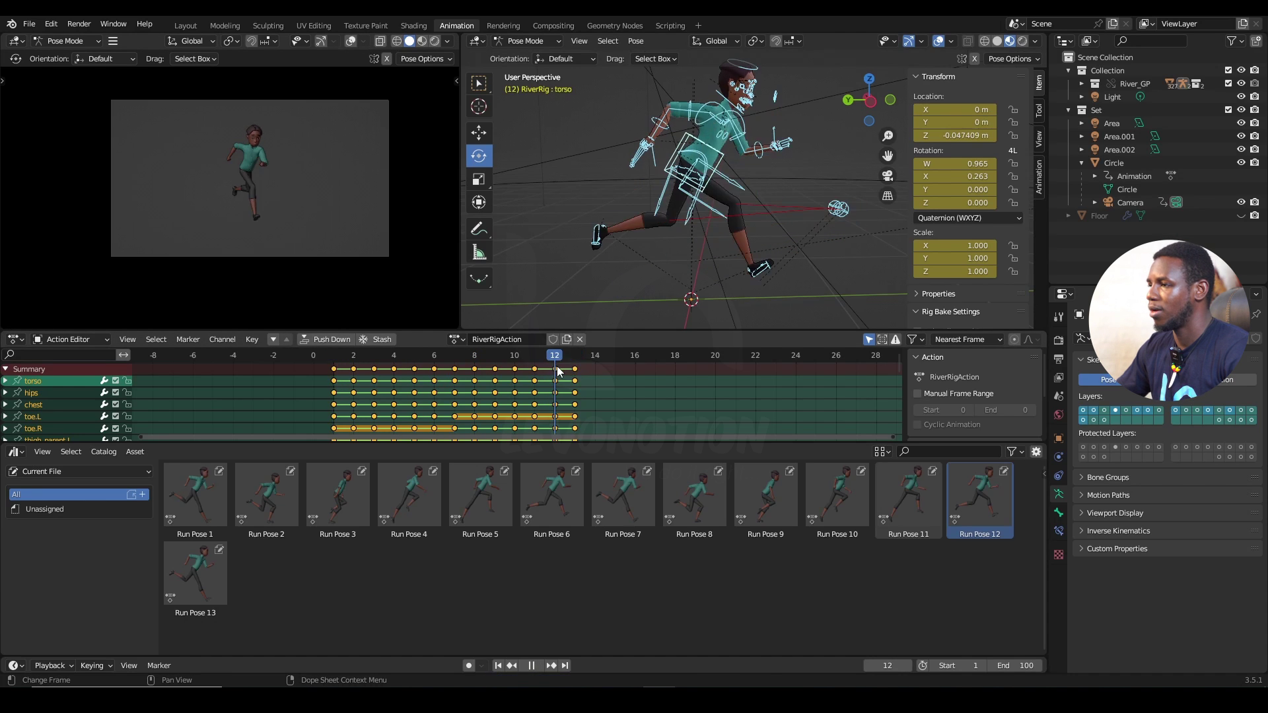
pyautogui.press('space')
pyautogui.click(1019, 664)
pyautogui.write('12')
pyautogui.press('Return')
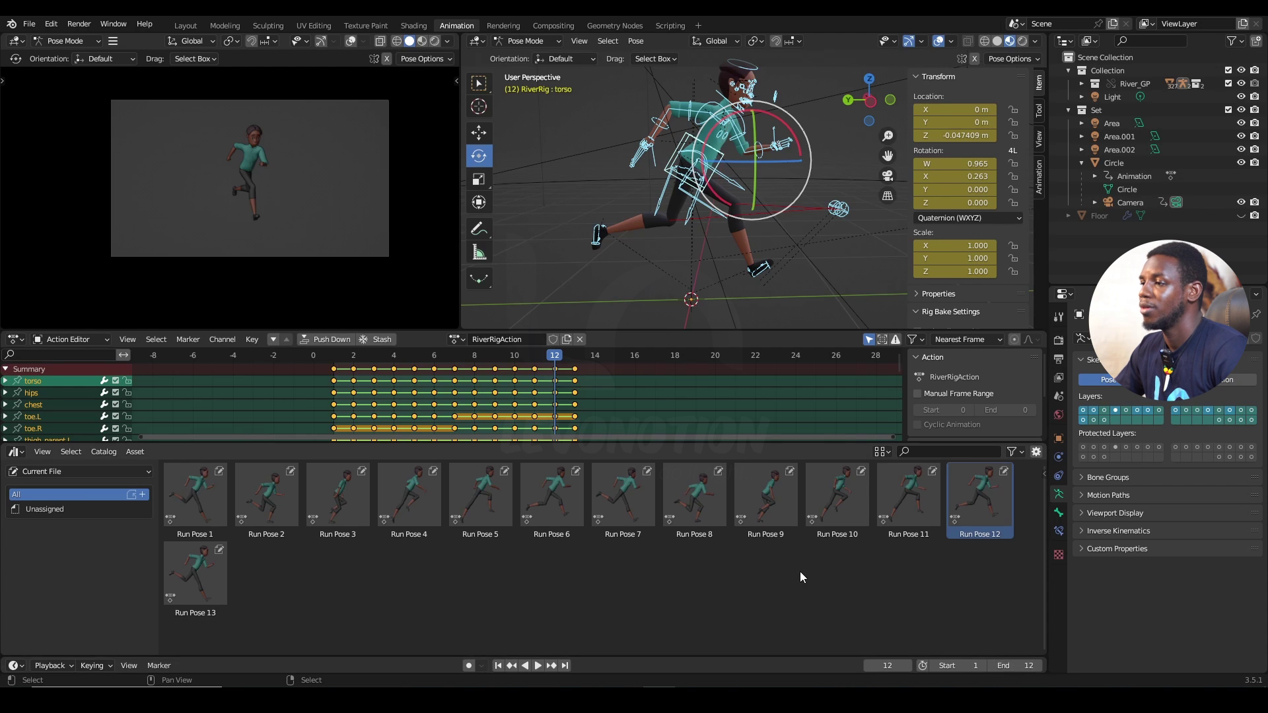
# Play the looping run cycle without viewport overlays, stop it, and turn the overlays back on.
pyautogui.click(537, 664)
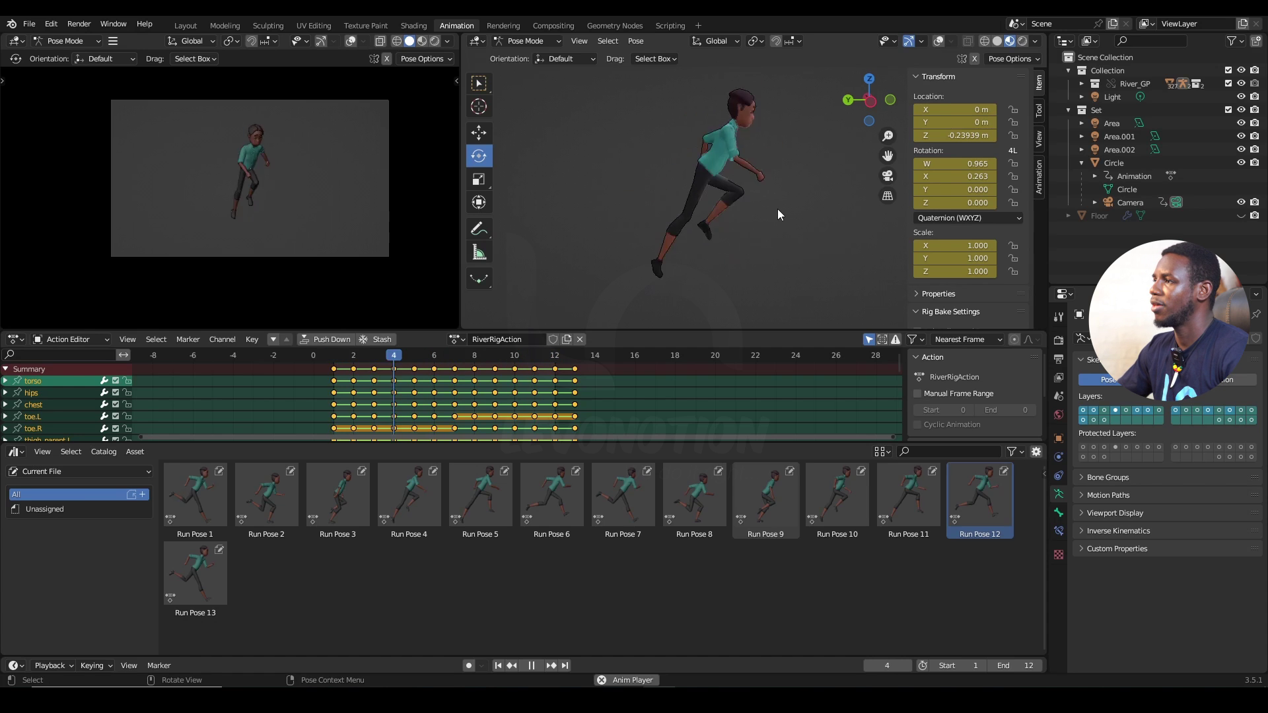
pyautogui.press('Escape')
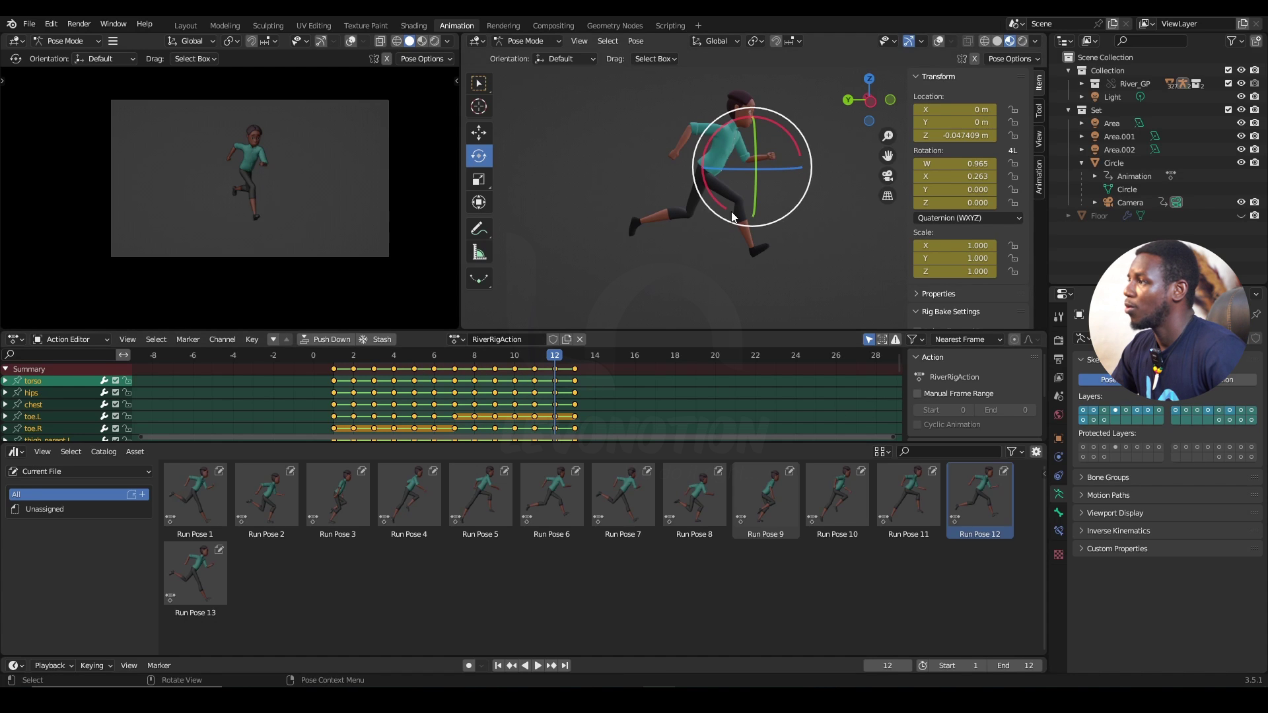
pyautogui.click(938, 41)
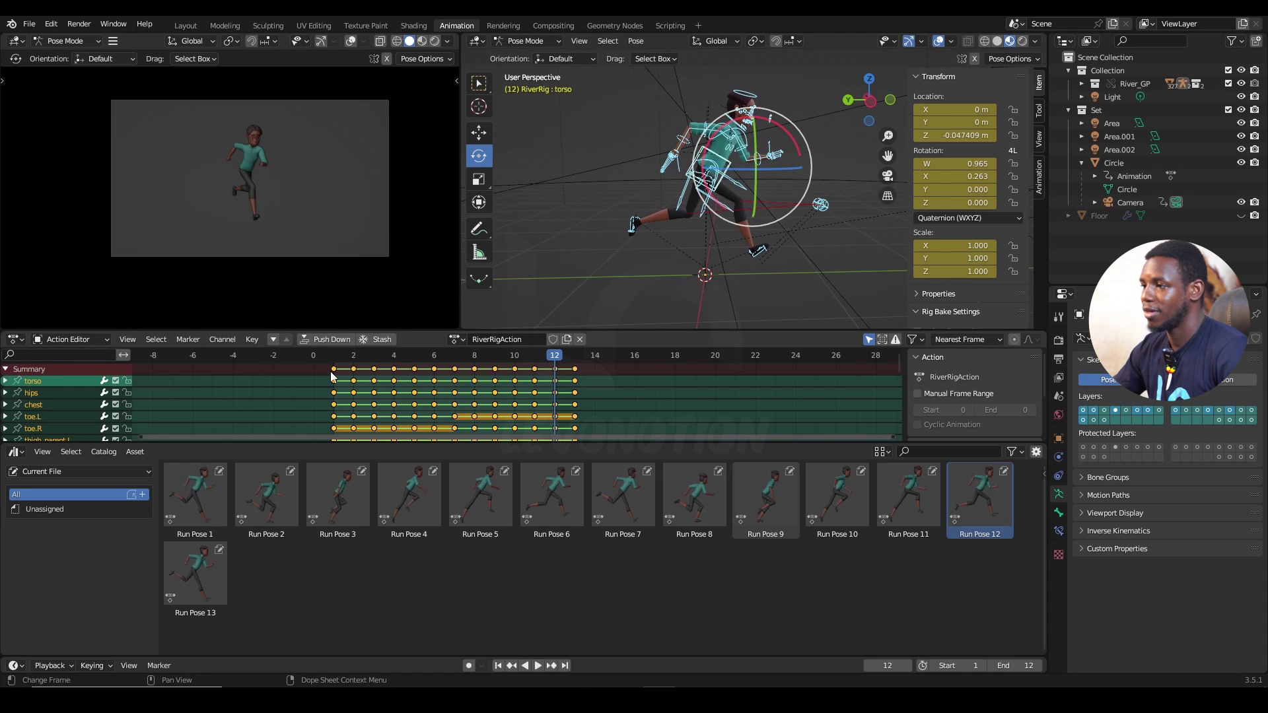
# Set the interpolation mode of all the rig's keyframes to Bezier.
pyautogui.rightClick(467, 371)
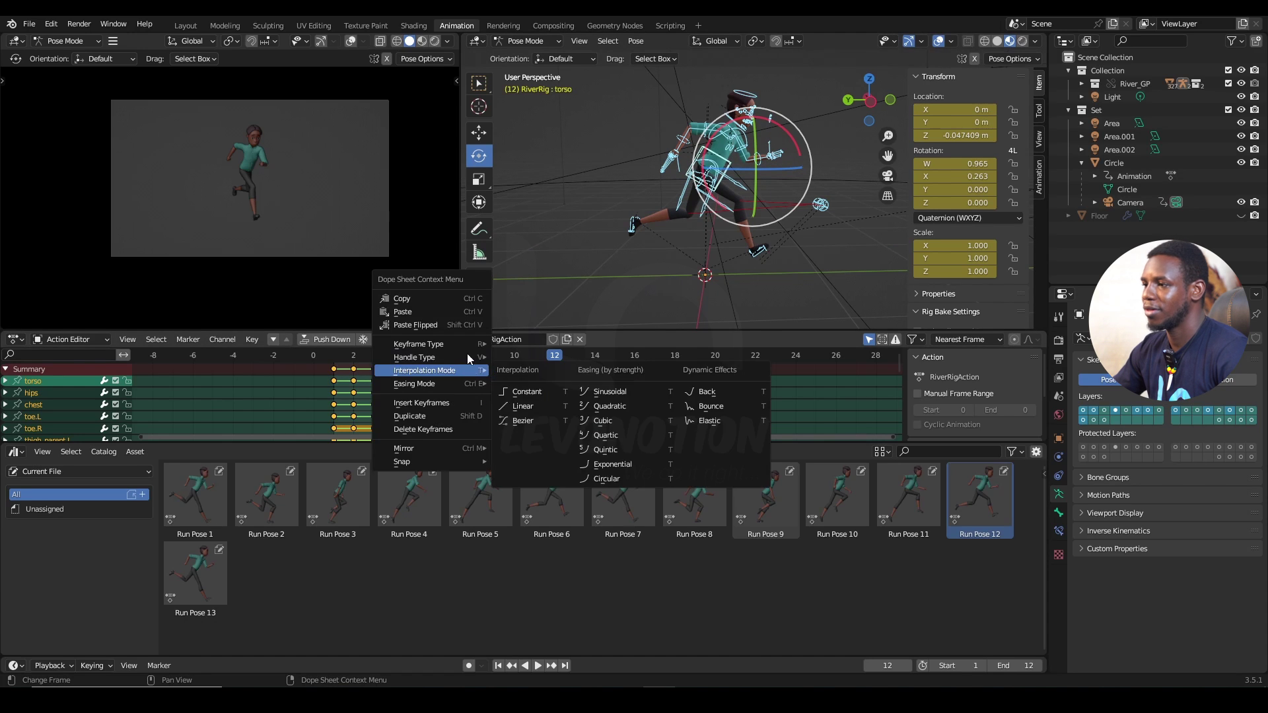
pyautogui.moveTo(465, 371)
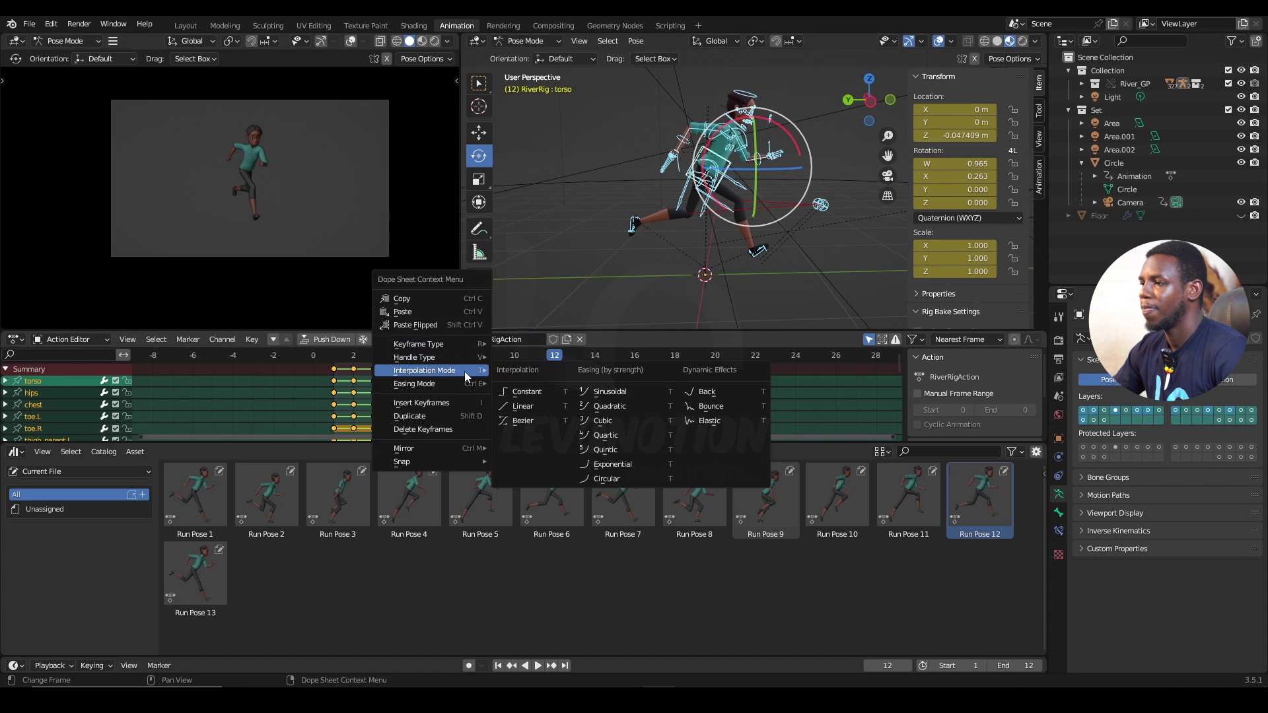
pyautogui.click(519, 423)
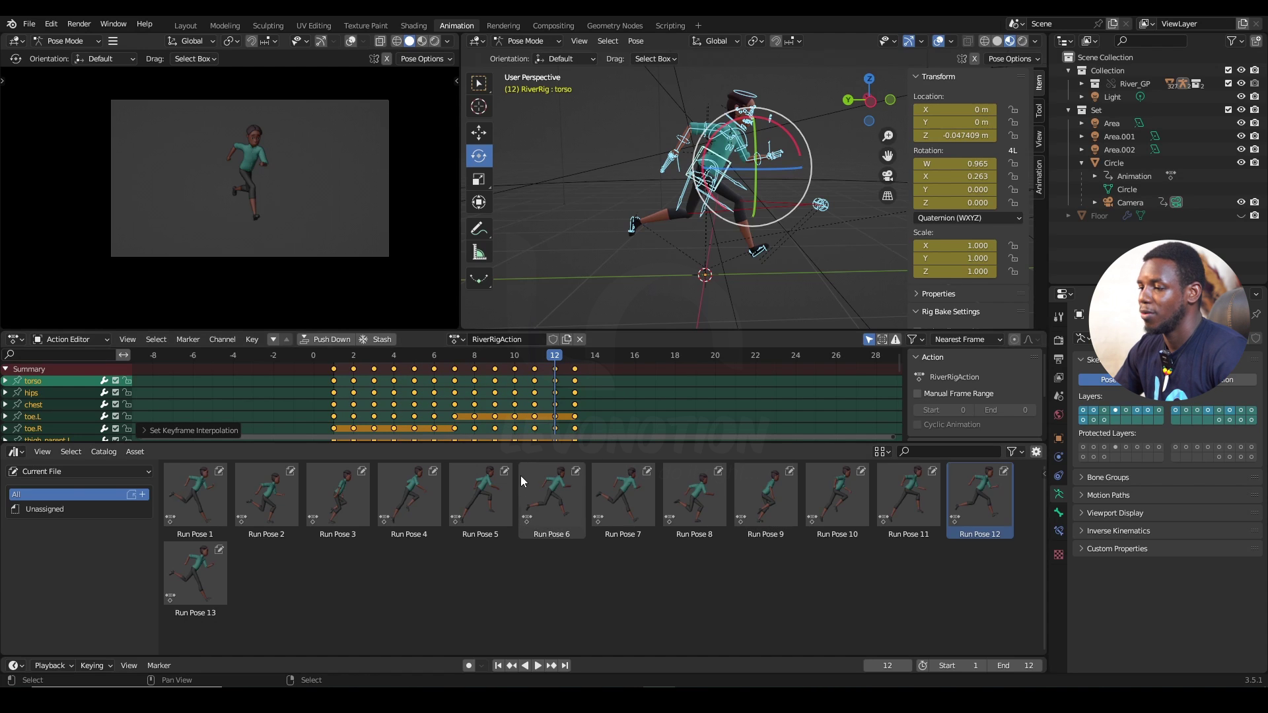
# Play the run cycle from frame 1 to check the interpolated motion, and stop playback.
pyautogui.click(498, 665)
pyautogui.press('space')
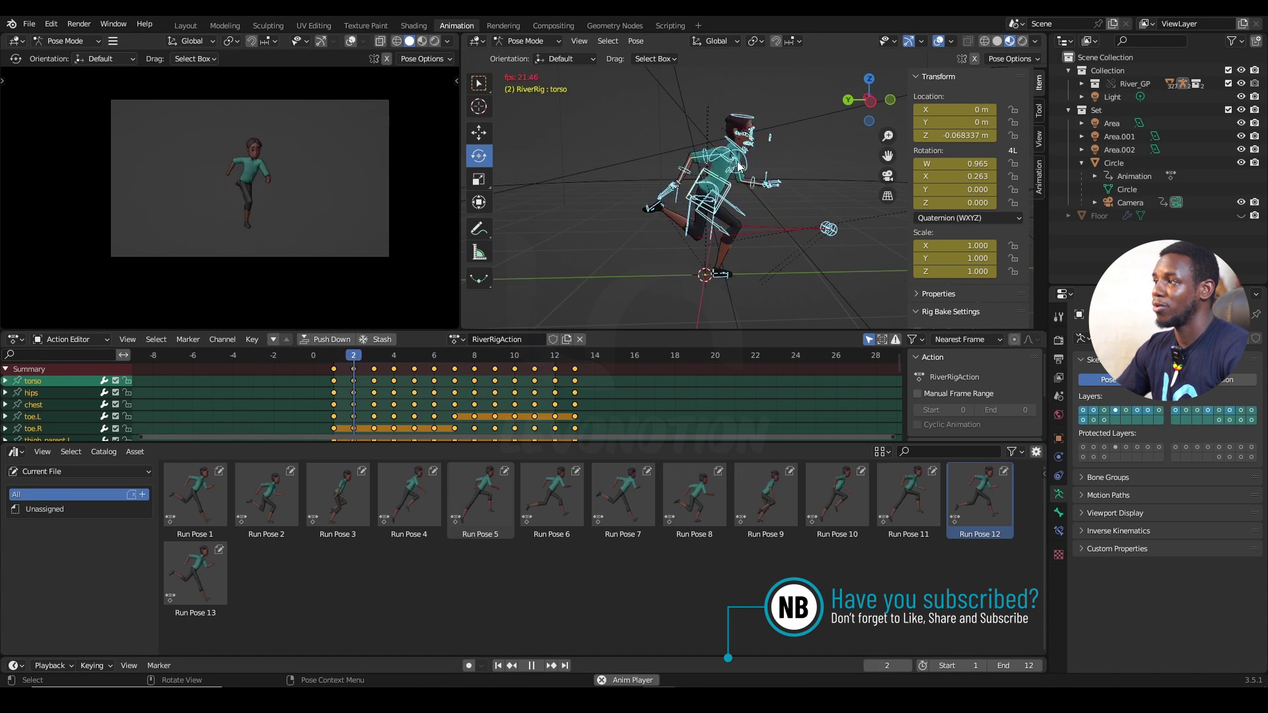
pyautogui.press('space')
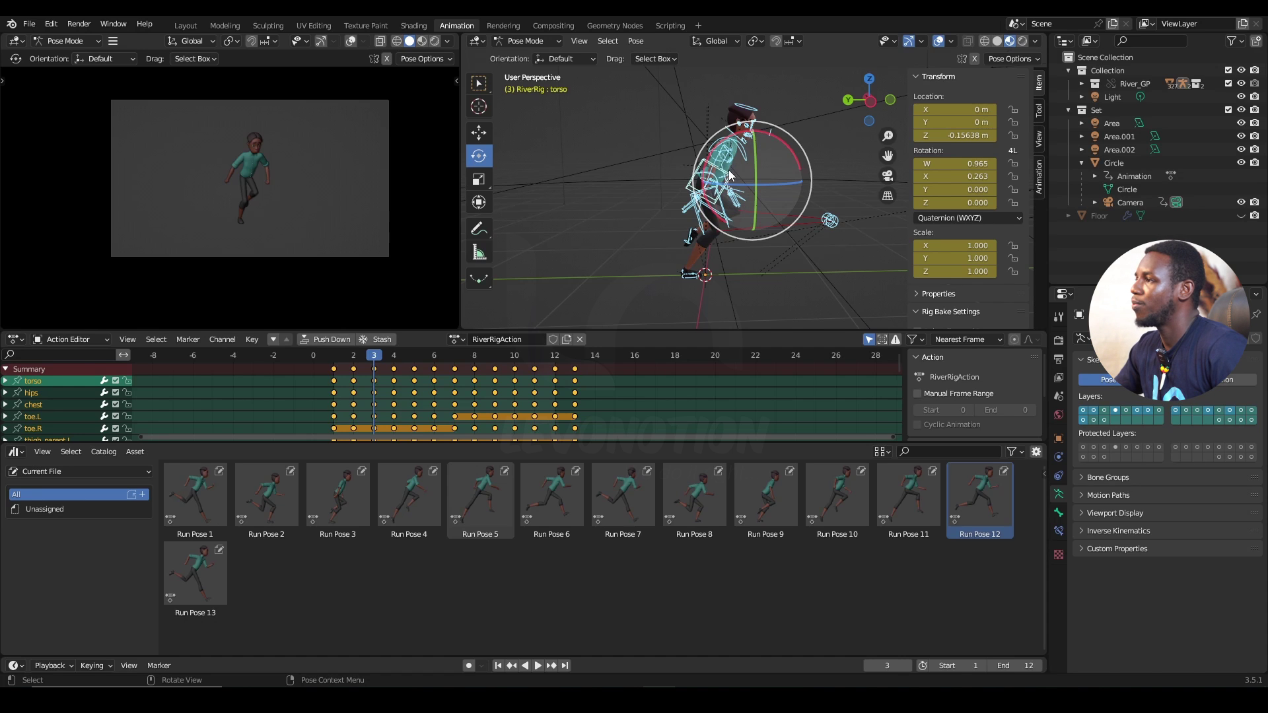
# Select only the torso control, enlarge the animation editor, and switch it to the Graph Editor.
pyautogui.click(707, 207)
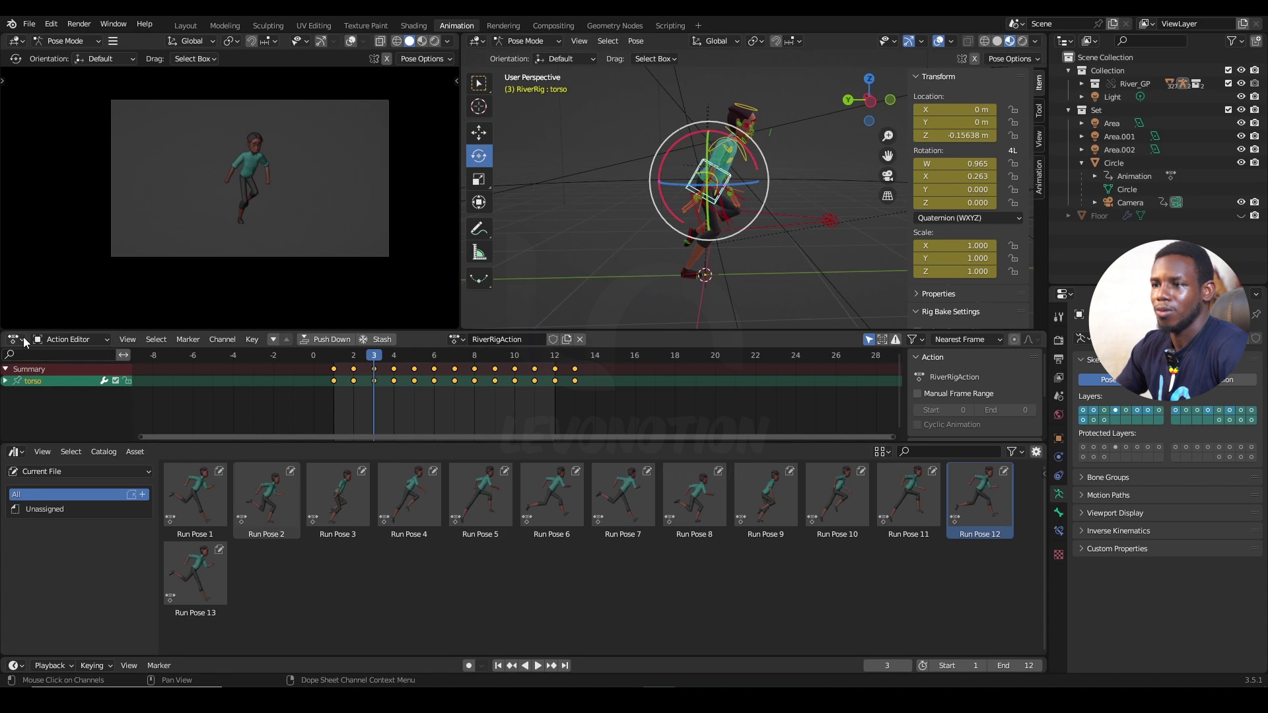
pyautogui.moveTo(147, 330); pyautogui.dragTo(147, 285)
pyautogui.click(16, 293)
pyautogui.click(188, 362)
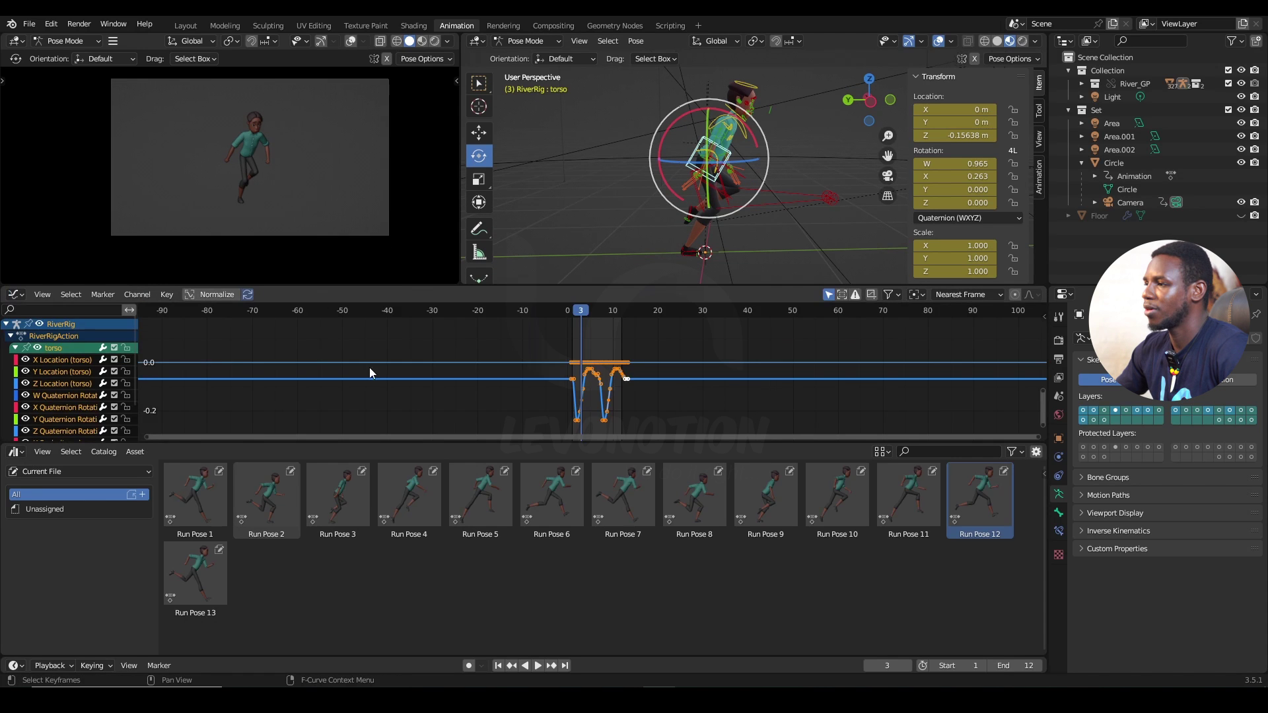
# Isolate the torso's Z Location curve, frame it in the graph, and deselect its keyframes.
pyautogui.click(82, 386)
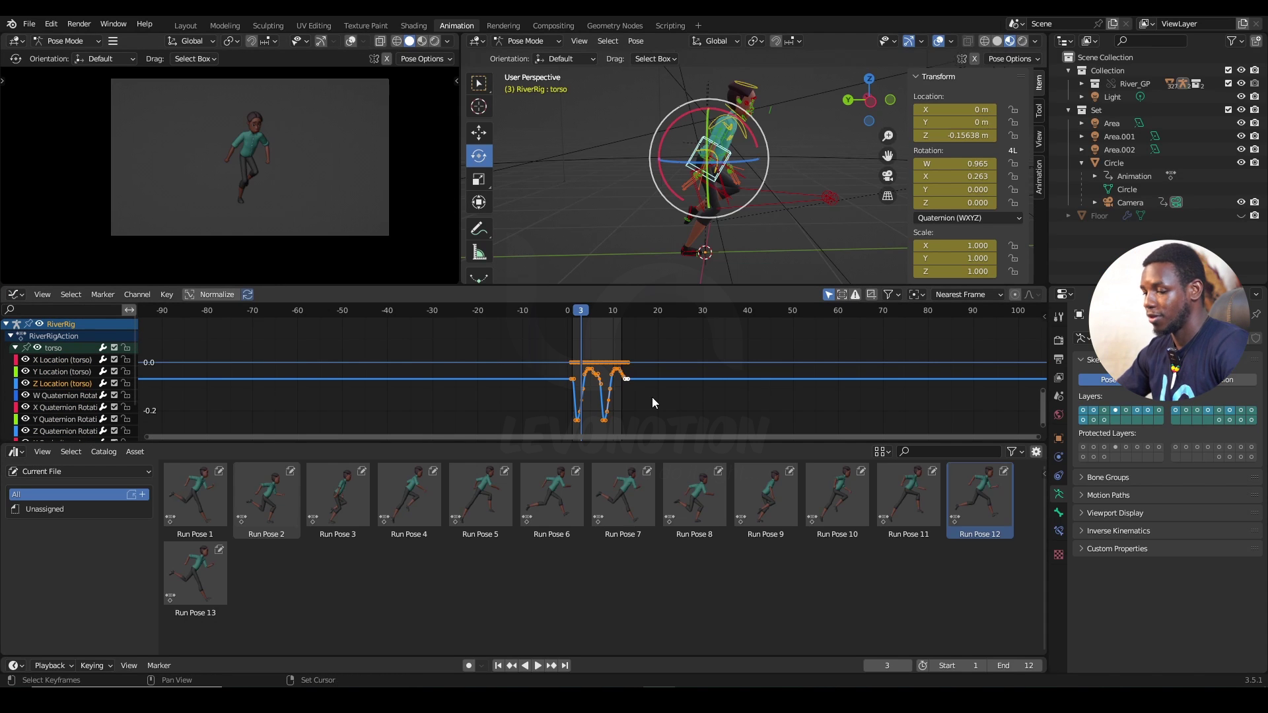
pyautogui.hotkey('shift', 'h')
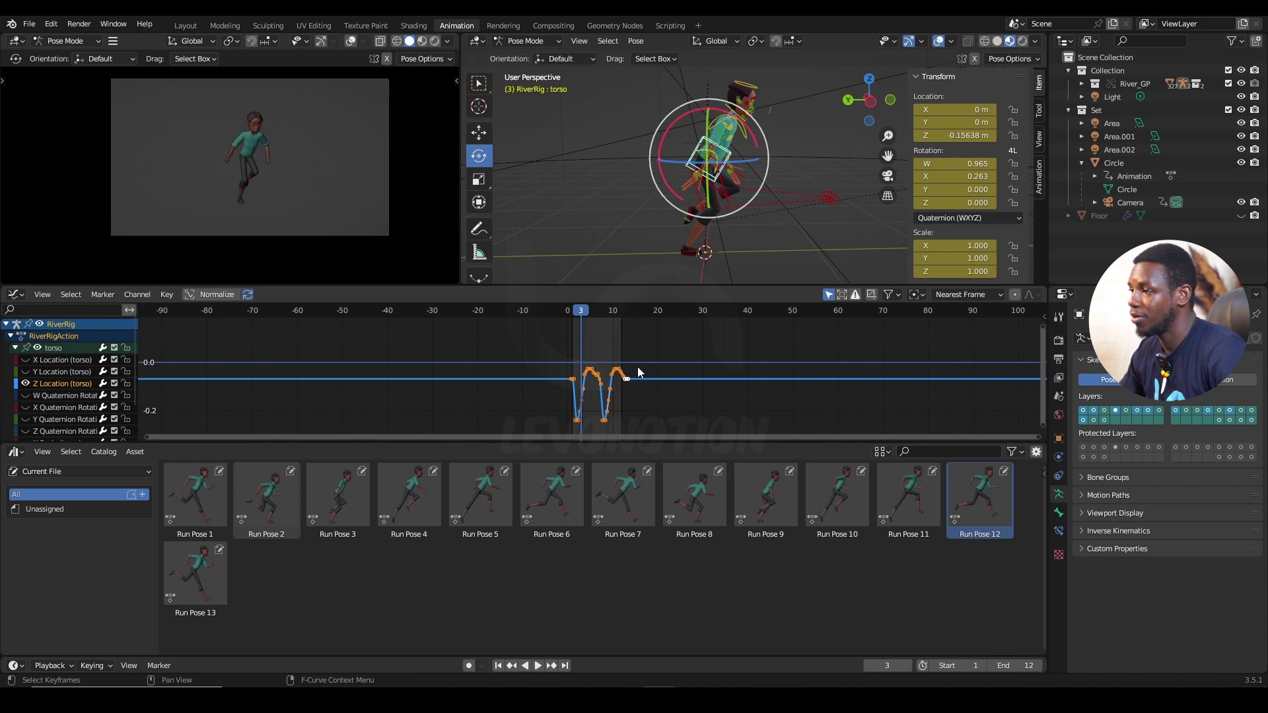
pyautogui.press('Home')
pyautogui.scroll(-3, 636, 367)
pyautogui.moveTo(640, 366); pyautogui.dragTo(710, 358, button='middle')
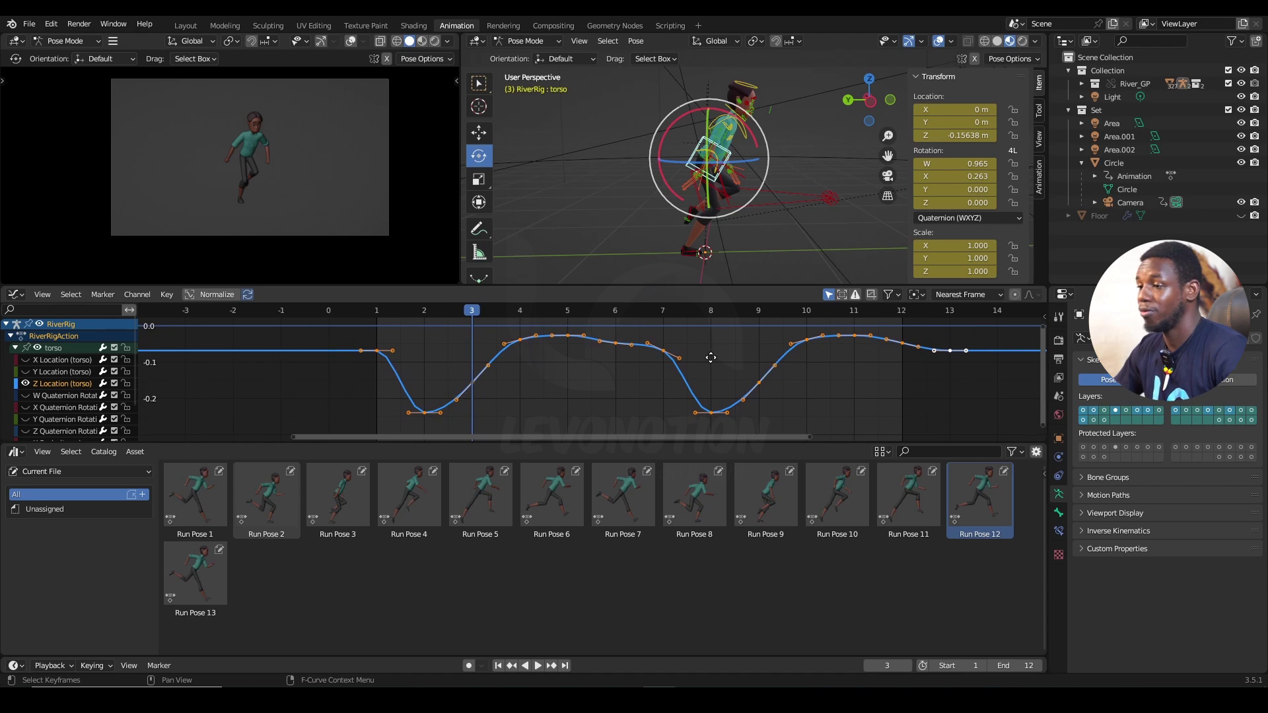
pyautogui.click(595, 377)
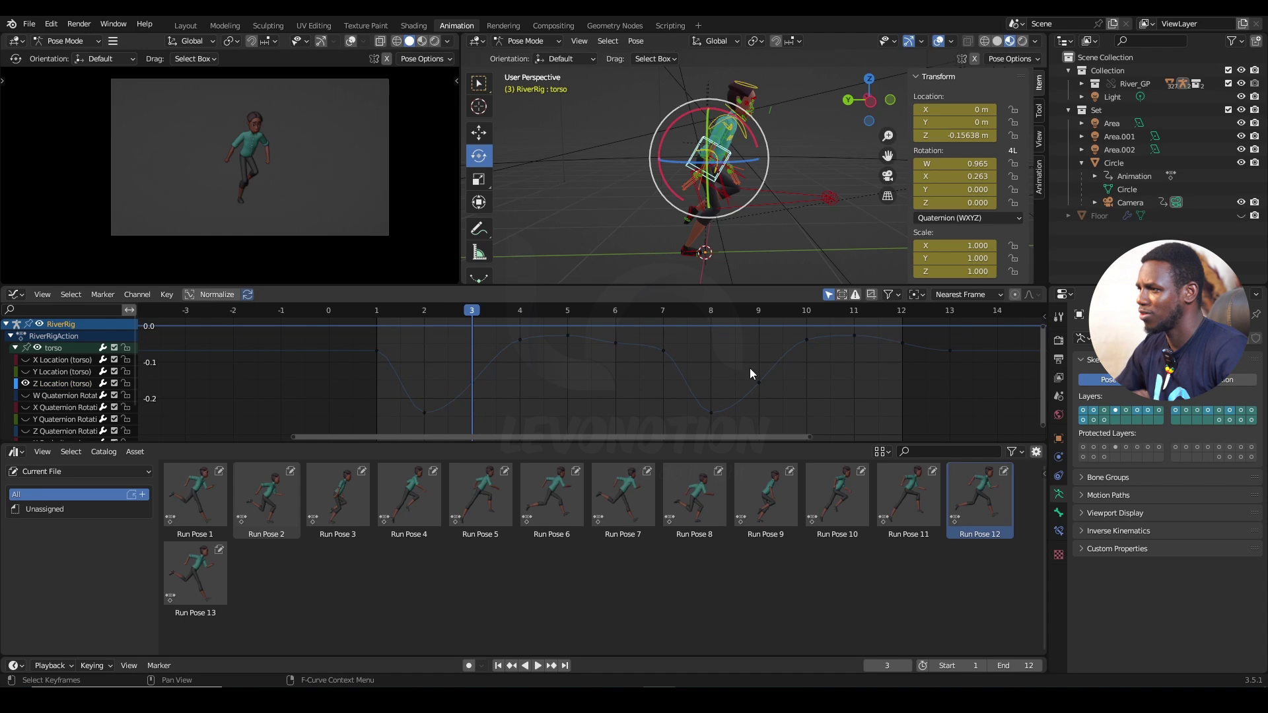
# Go to frame 6 and raise the torso's Z Location keyframe there by about 0.007, moving it vertically only.
pyautogui.click(614, 313)
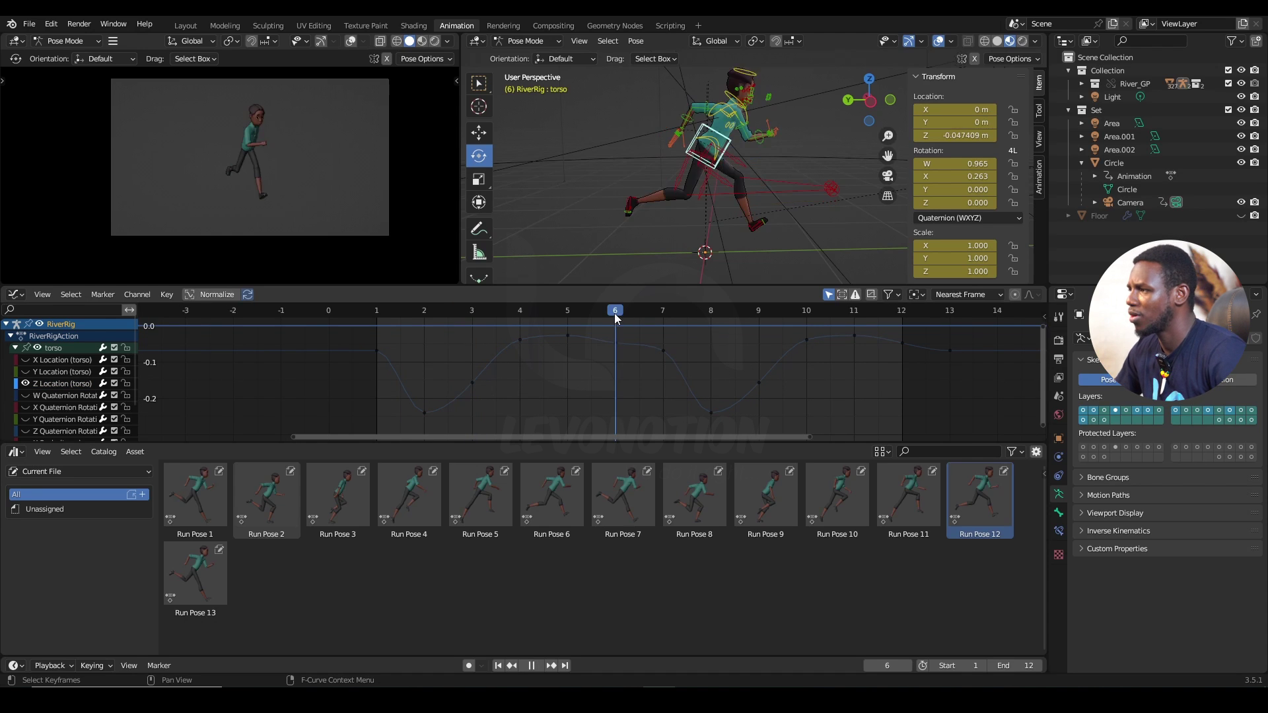
pyautogui.click(619, 346)
pyautogui.press('g')
pyautogui.press('y')
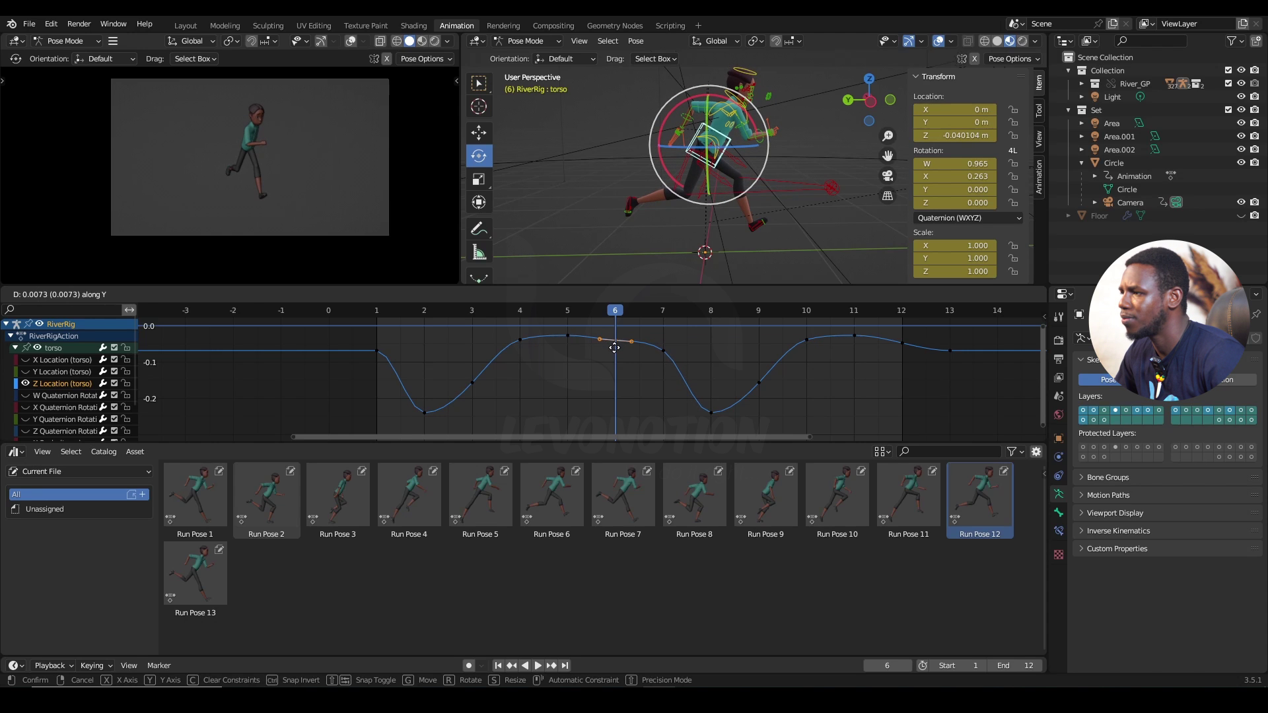
pyautogui.click(615, 352)
# Lower the torso's Z Location keyframe at frame 7 by about 0.046, moving it vertically only, and deselect it.
pyautogui.click(687, 339)
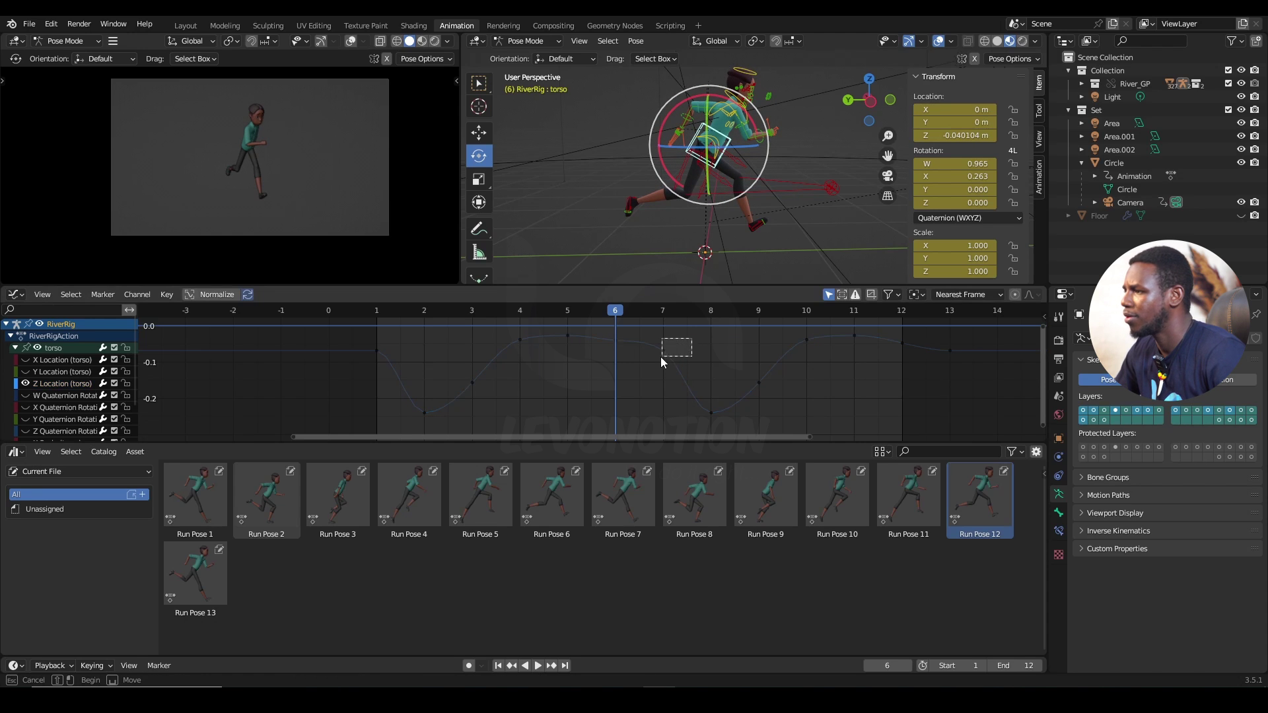
pyautogui.moveTo(659, 358); pyautogui.dragTo(660, 359)
pyautogui.press('g')
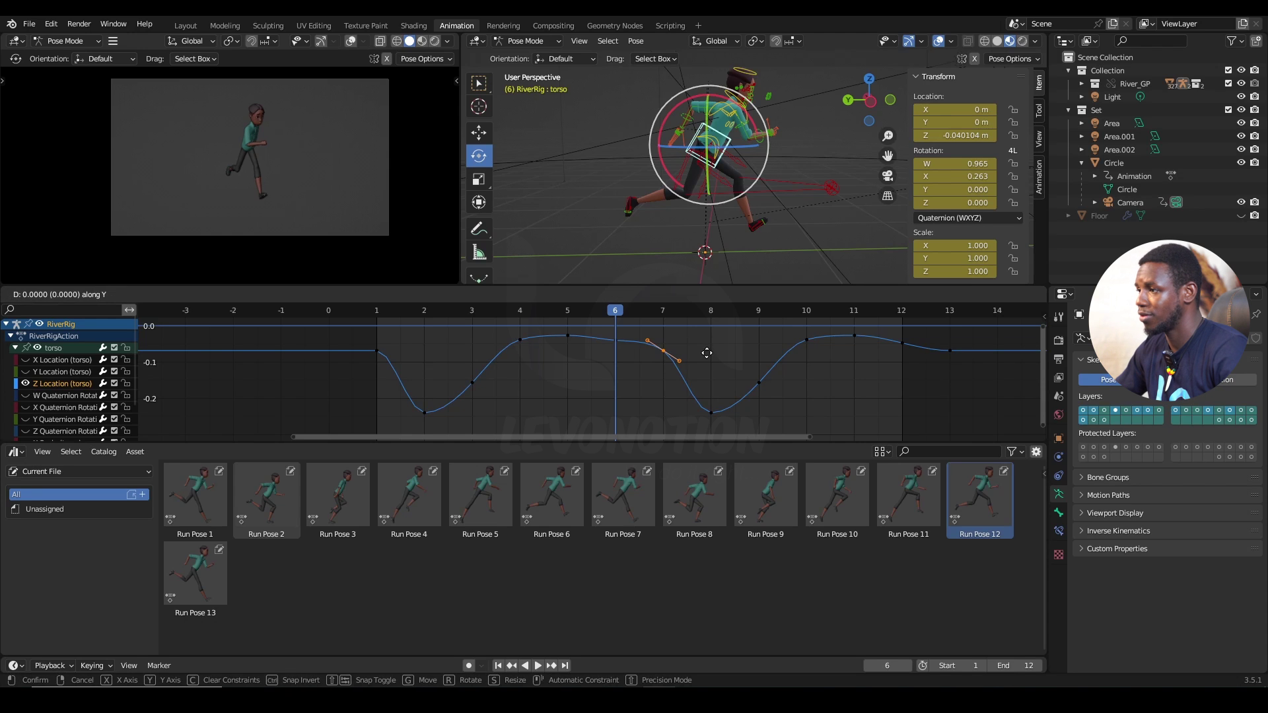
pyautogui.press('y')
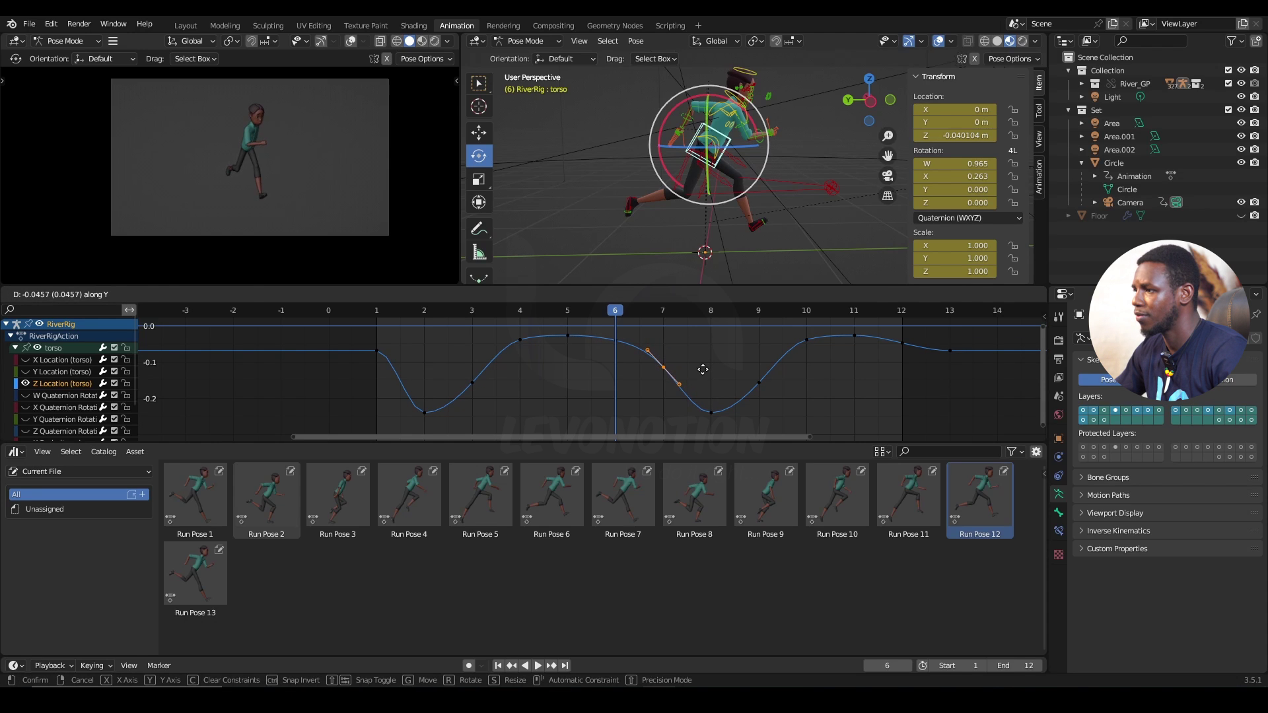
pyautogui.click(698, 374)
pyautogui.click(663, 389)
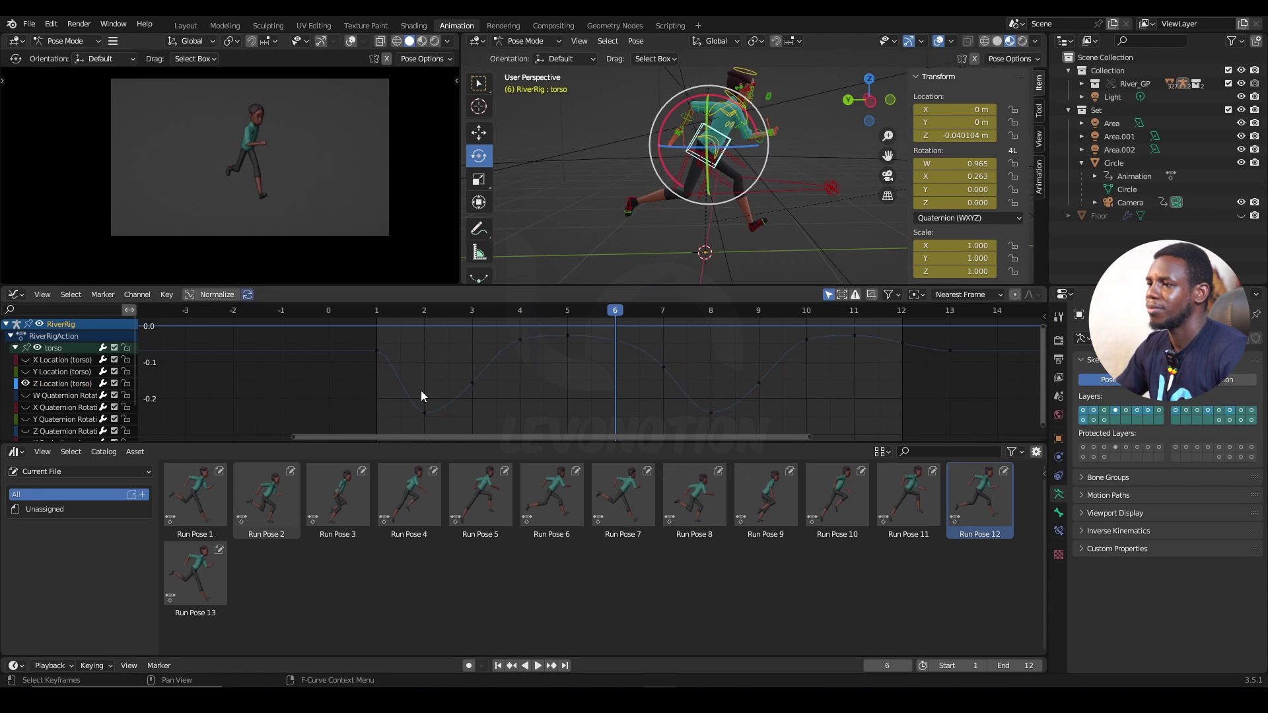
# Check the low poses at frames 2 and 8, and set both Z Location keyframes' handle type to Vector.
pyautogui.click(429, 314)
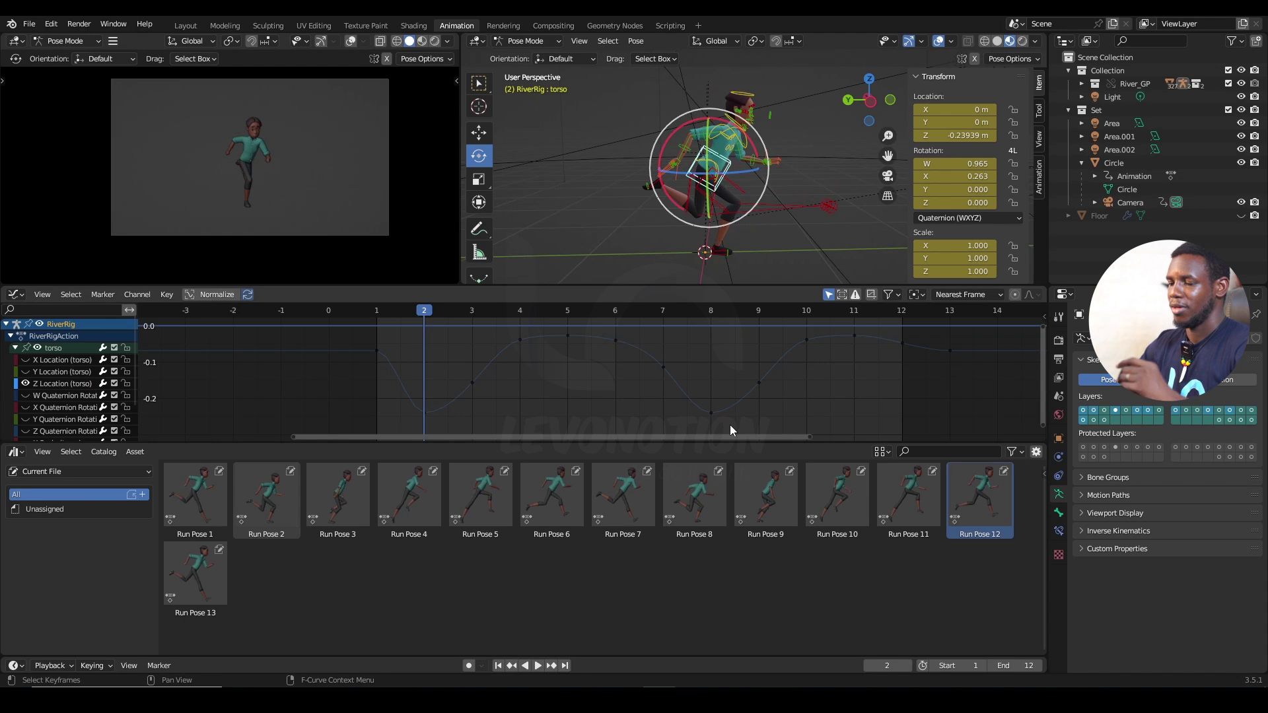
pyautogui.click(711, 314)
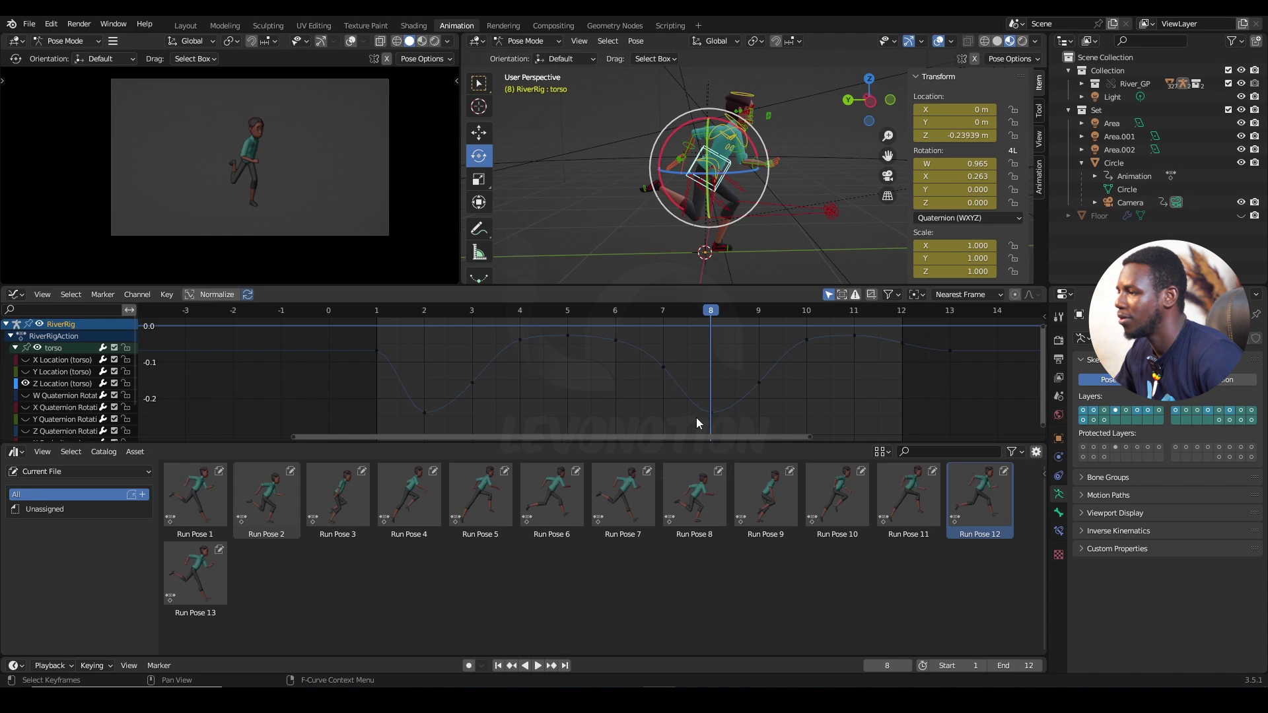
pyautogui.moveTo(735, 423); pyautogui.dragTo(404, 414)
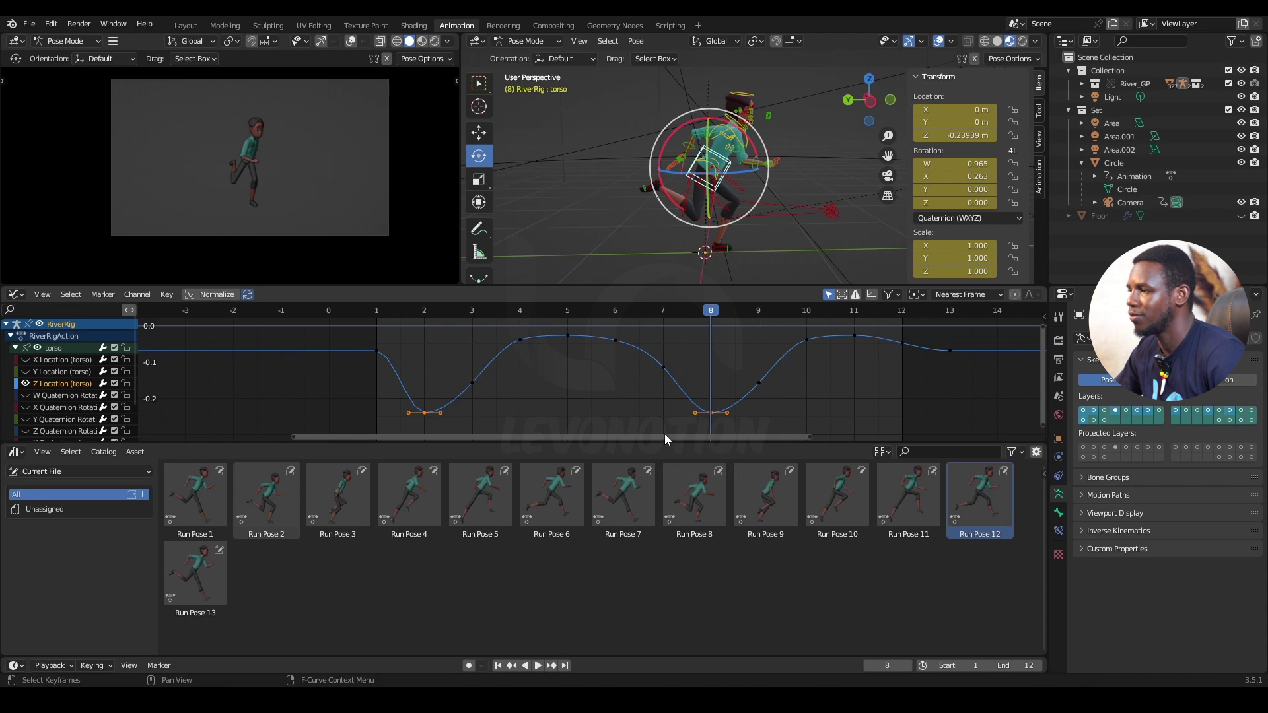
pyautogui.rightClick(713, 413)
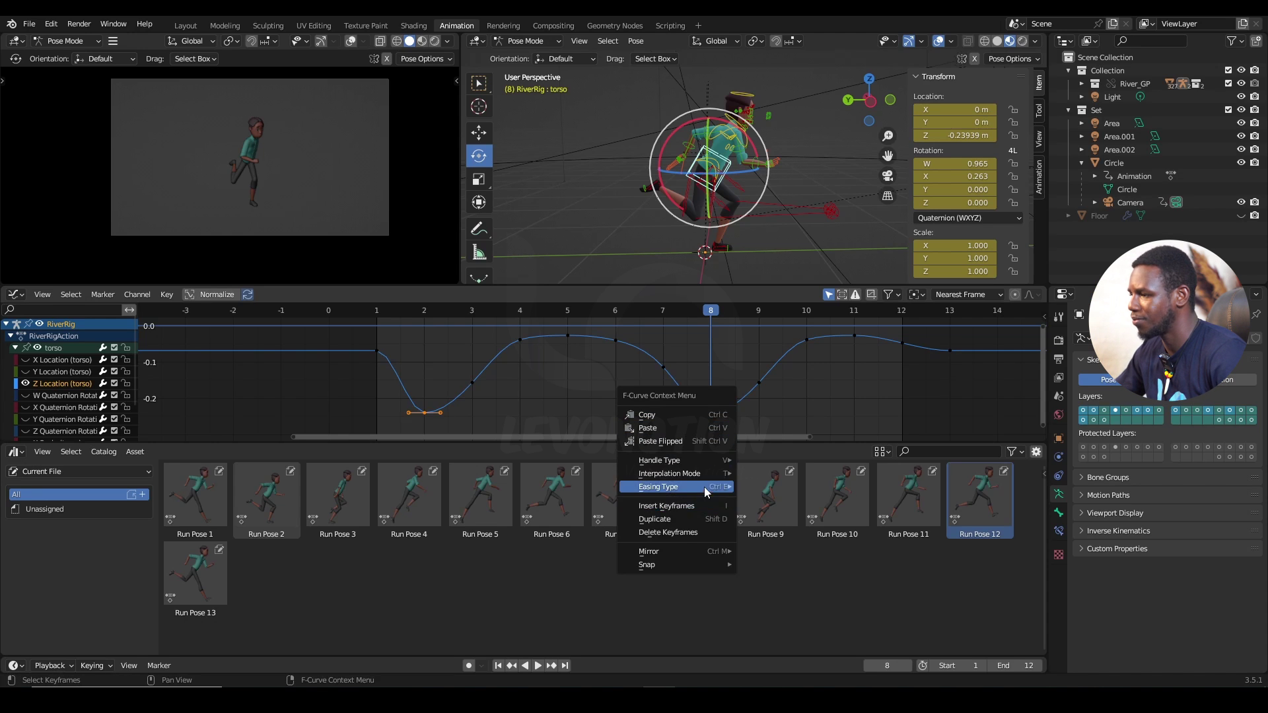
pyautogui.moveTo(705, 490)
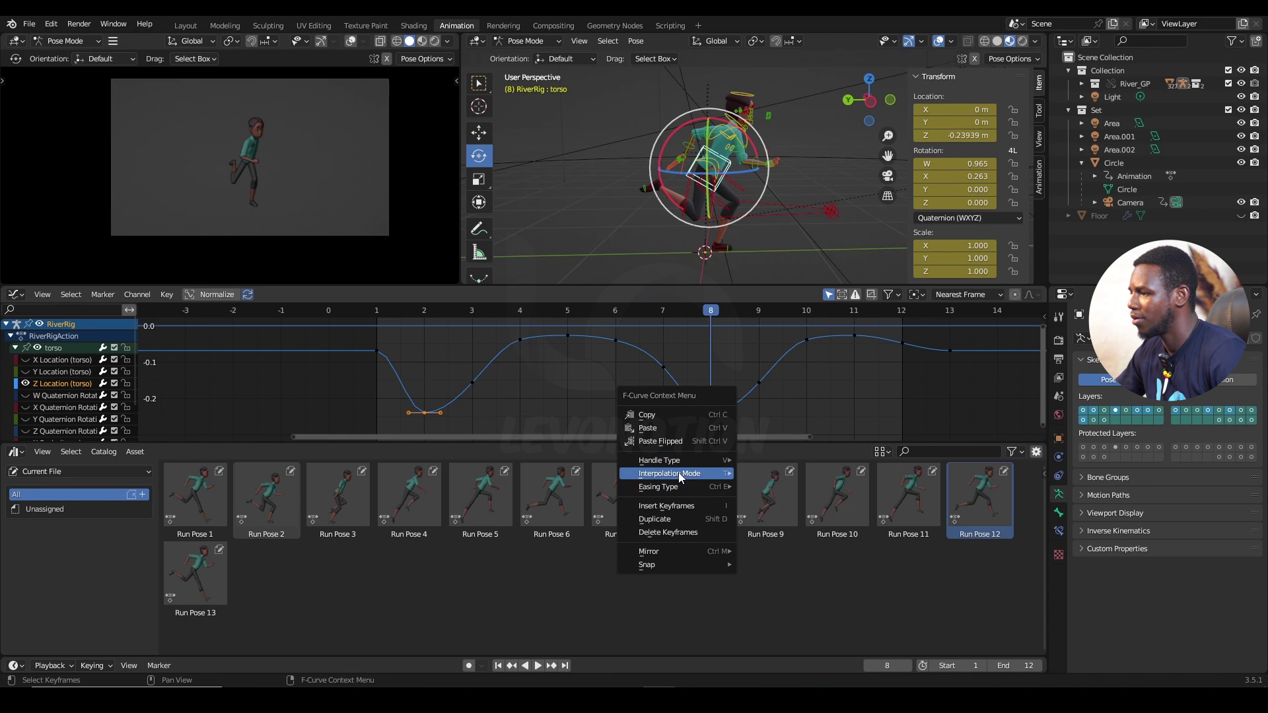
pyautogui.moveTo(676, 462)
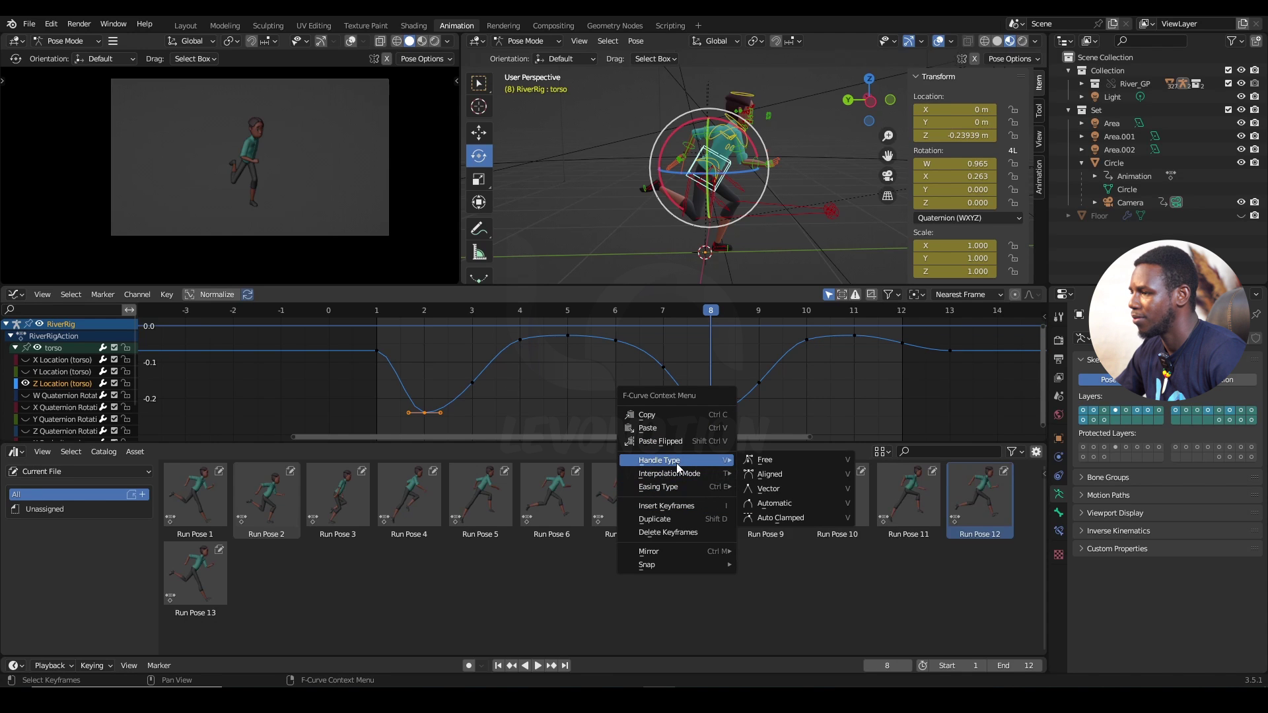
pyautogui.click(768, 490)
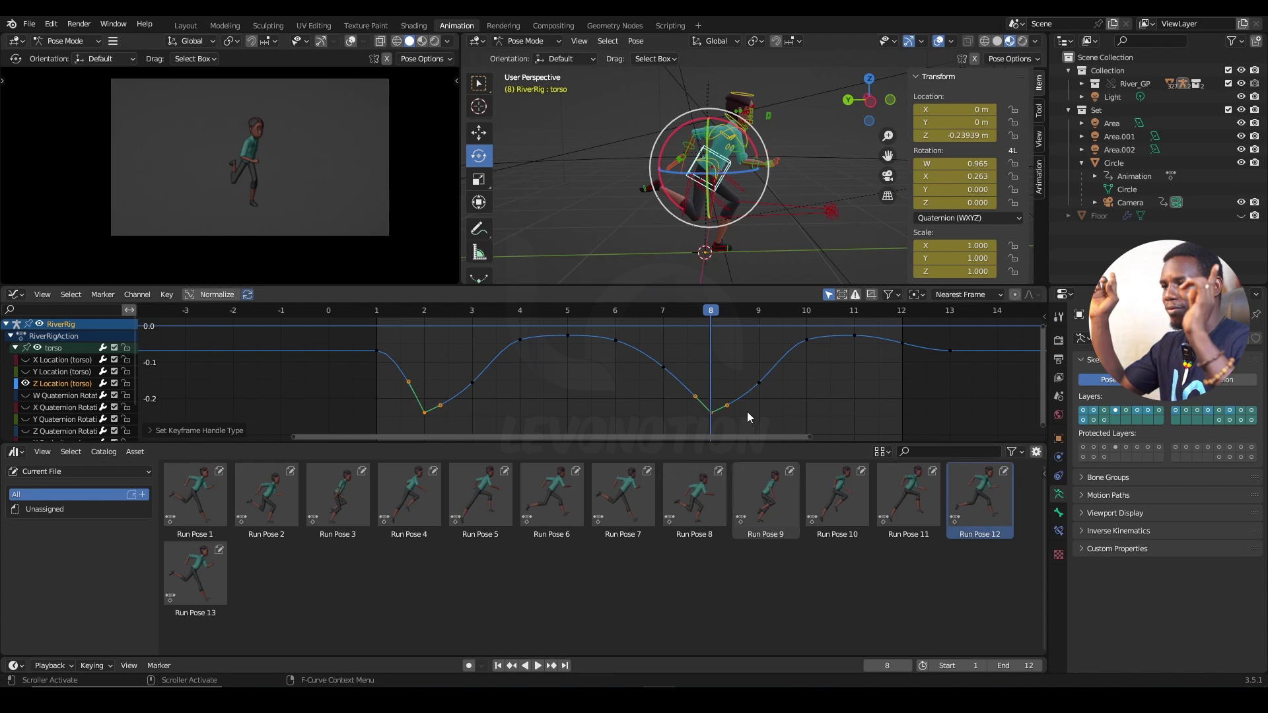
# Delete the torso's Z Location keyframe at frame 3.
pyautogui.click(469, 374)
pyautogui.moveTo(449, 369); pyautogui.dragTo(660, 399)
pyautogui.press('Delete')
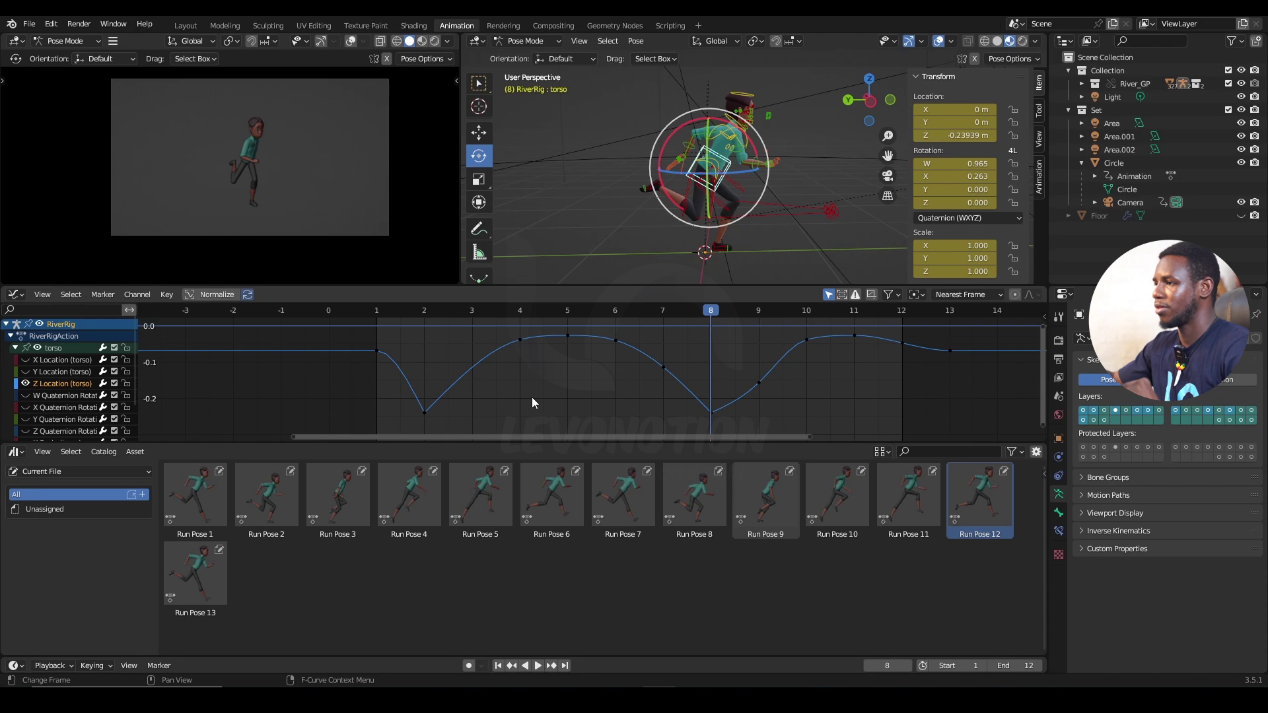
# Delete the torso's Z Location keyframe at frame 9.
pyautogui.moveTo(691, 365); pyautogui.dragTo(660, 378)
pyautogui.moveTo(741, 363); pyautogui.dragTo(770, 398)
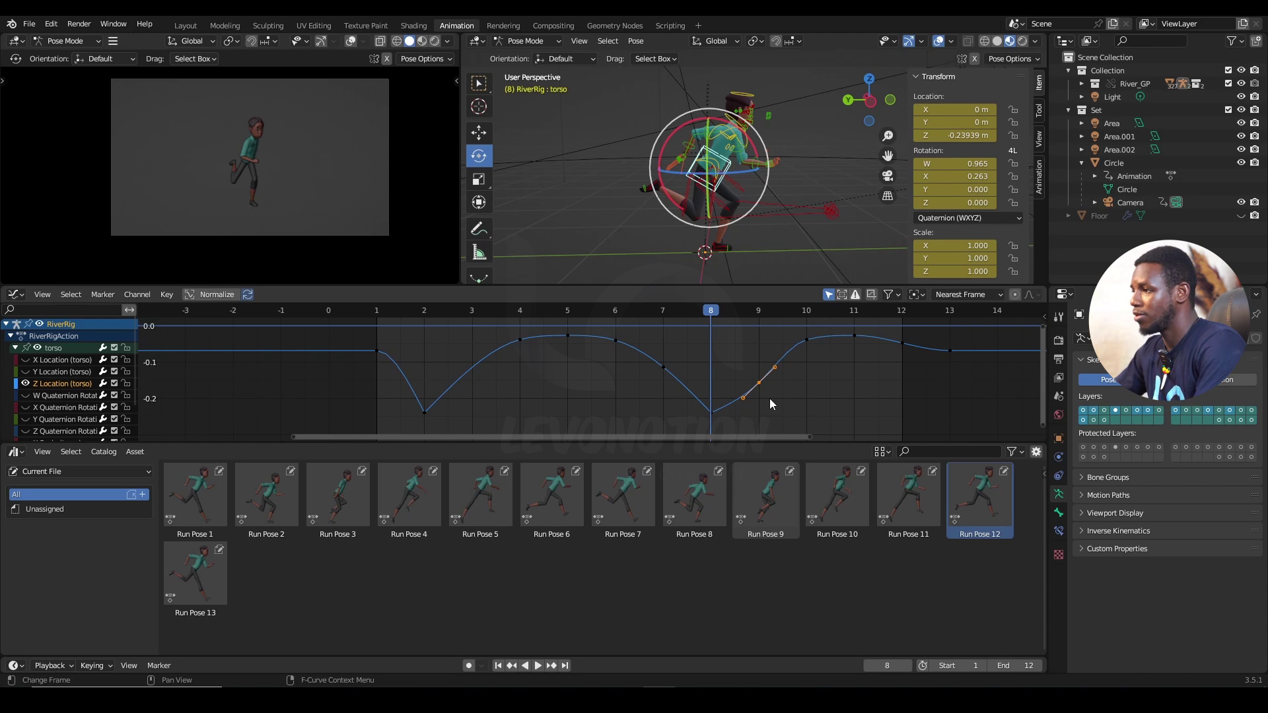
pyautogui.press('Delete')
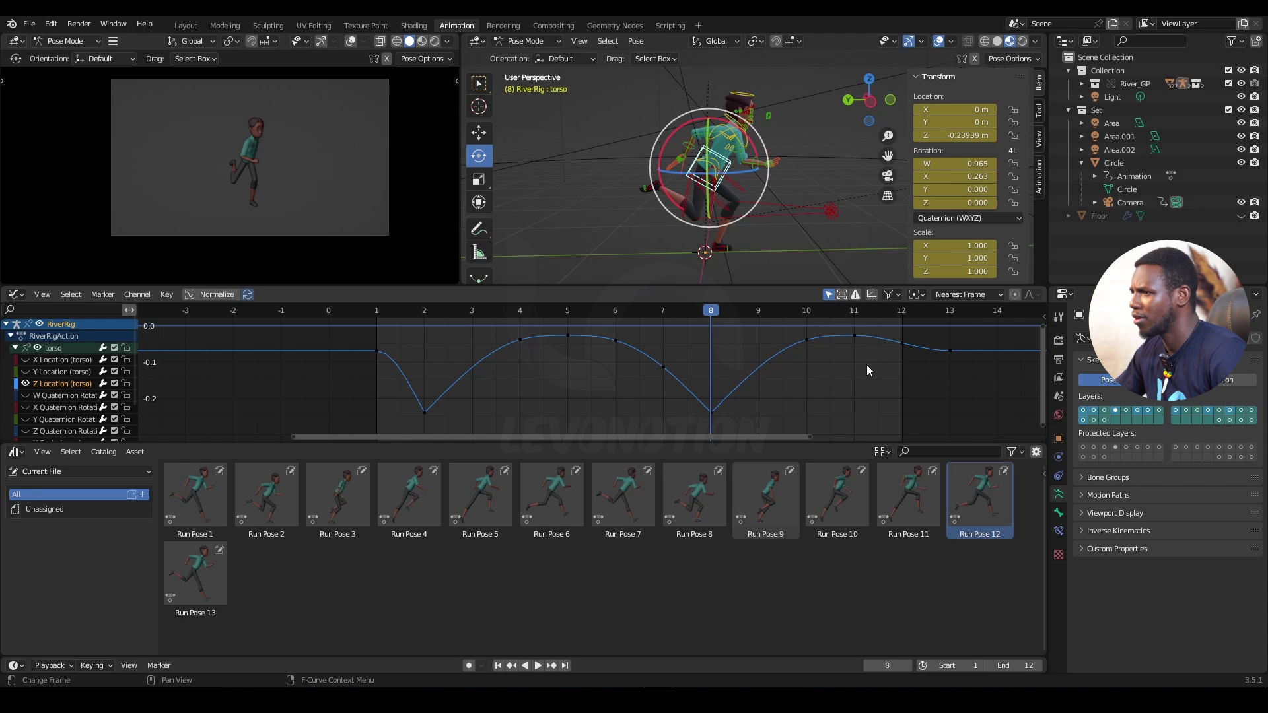
# Hide the 3D viewport overlays and play the run cycle to check the torso's motion, stopping playback and returning to frame 8.
pyautogui.scroll(-3, 546, 370)
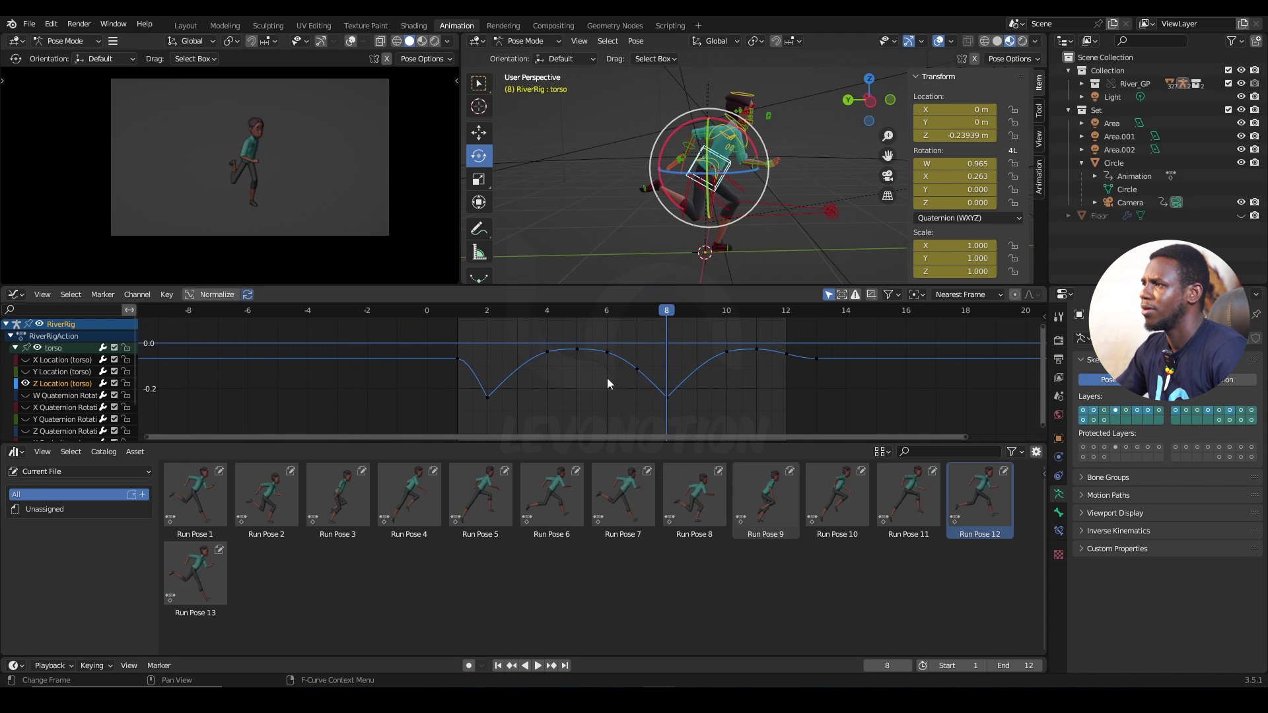
pyautogui.press('space')
pyautogui.moveTo(763, 177); pyautogui.dragTo(716, 209, button='middle')
pyautogui.hotkey('shift', 'alt', 'z')
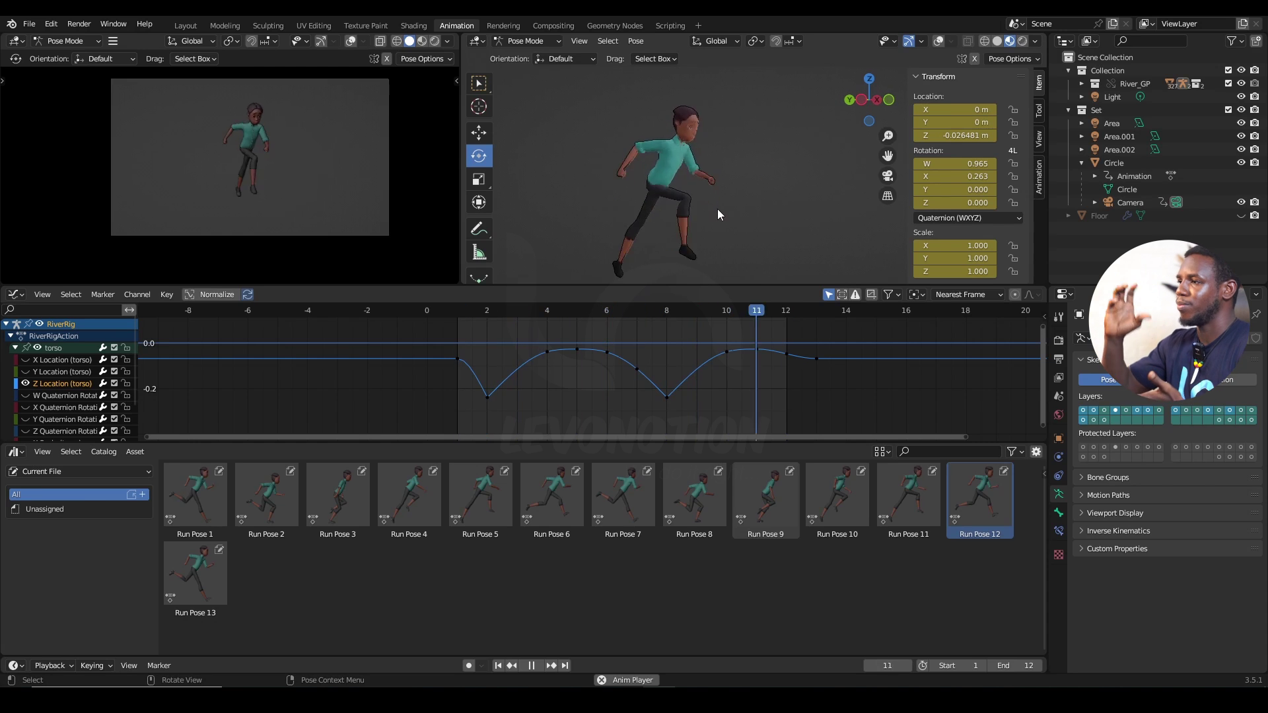
pyautogui.press('space')
pyautogui.click(659, 378)
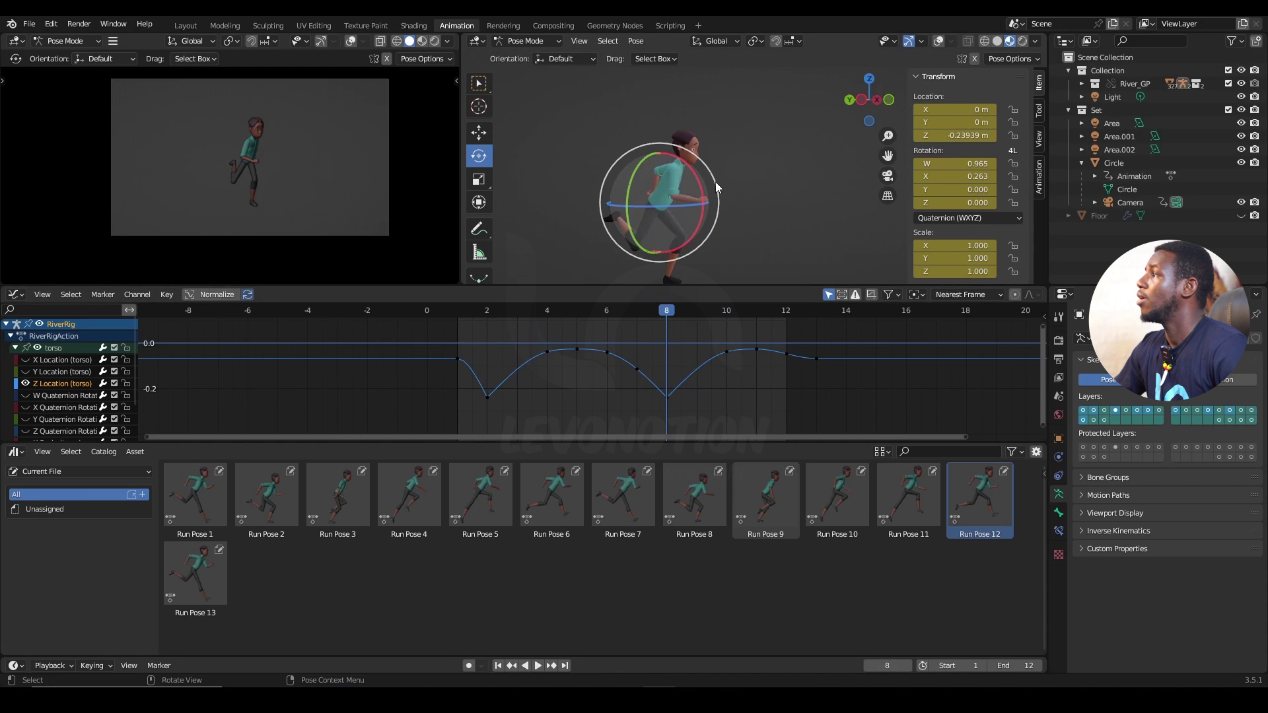
# Show the viewport overlays again and select all bones of the River rig to display all their animation curves.
pyautogui.click(938, 41)
pyautogui.moveTo(905, 61); pyautogui.dragTo(713, 191, button='middle')
pyautogui.press('a')
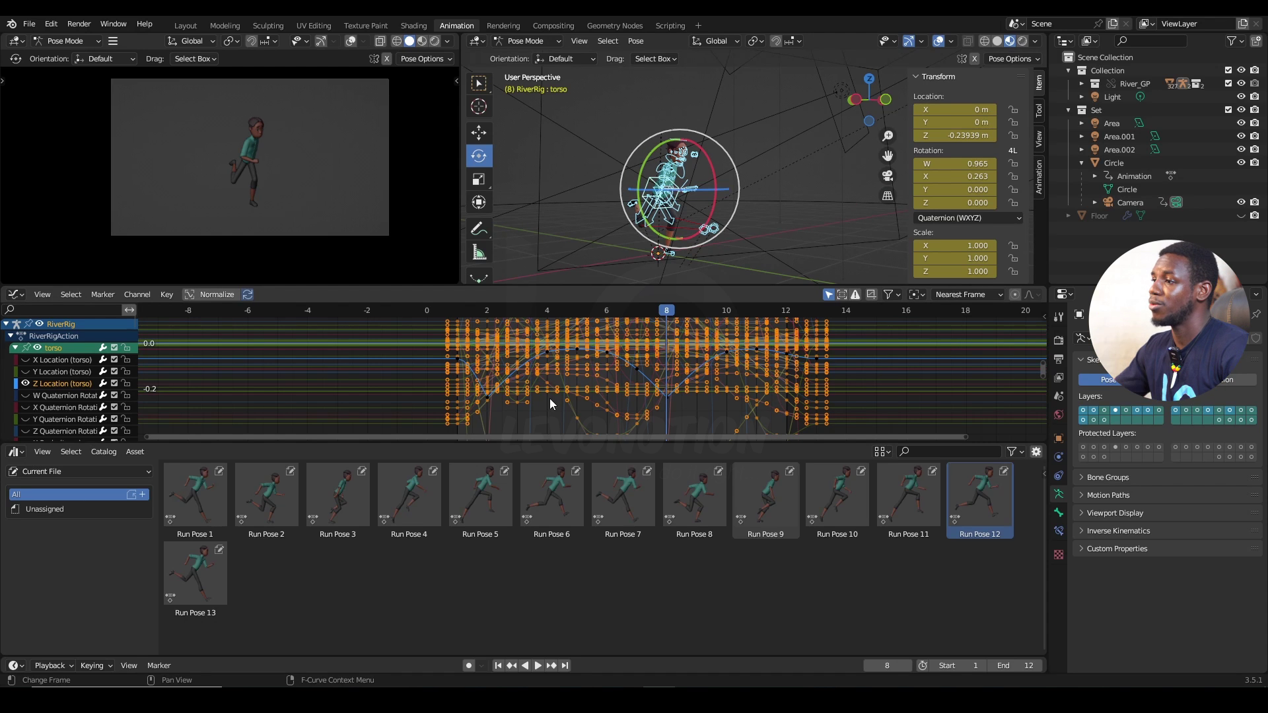
pyautogui.scroll(-3, 633, 370)
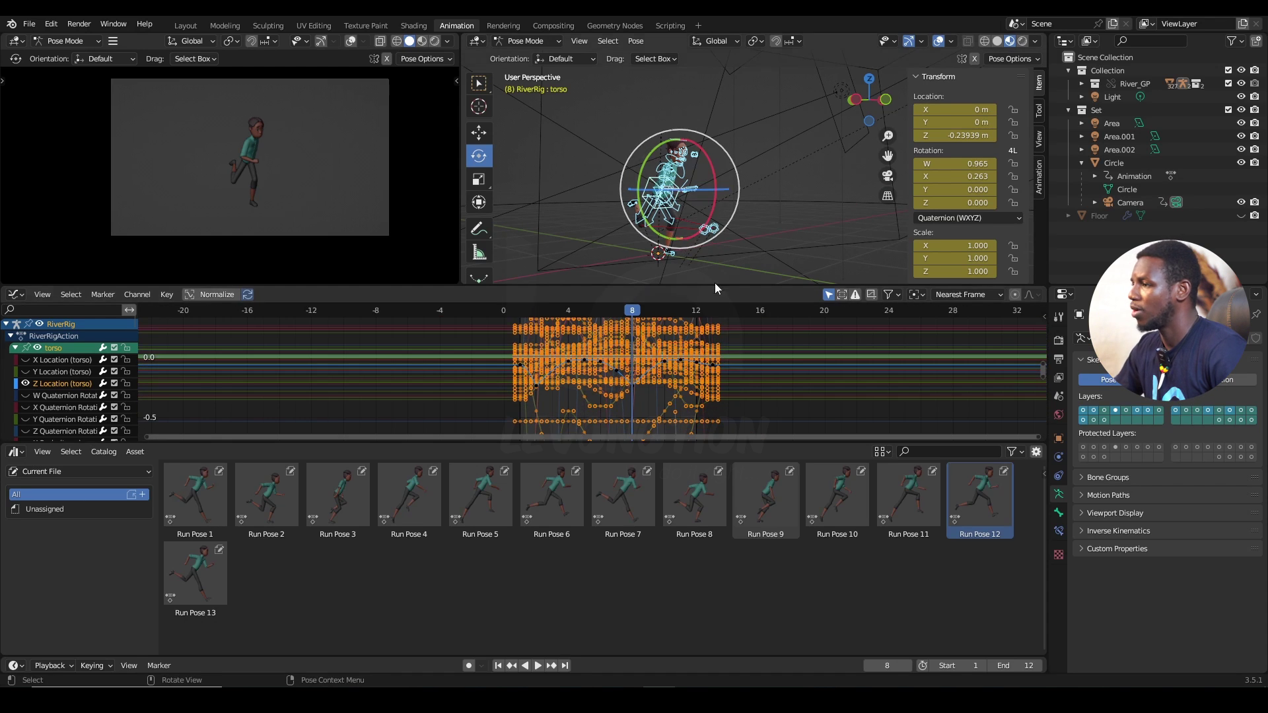
# Set the scene's end frame to 100.
pyautogui.click(1017, 665)
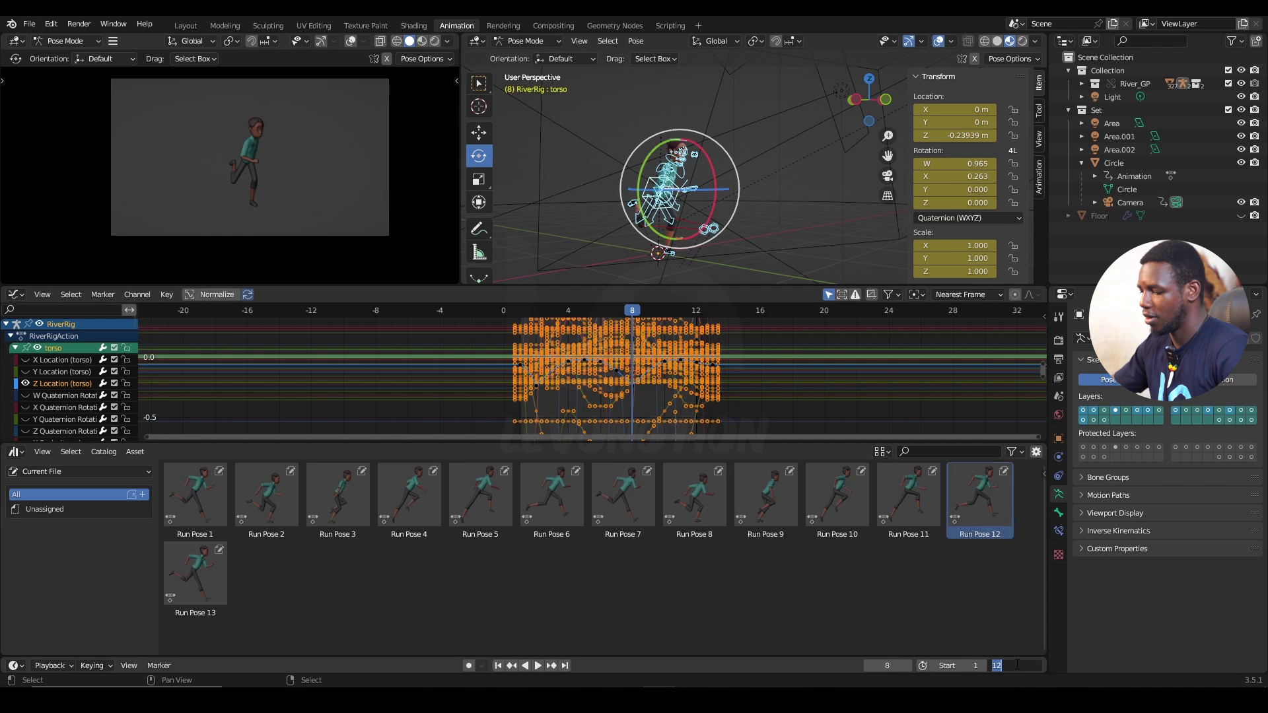
pyautogui.write('100')
pyautogui.press('Return')
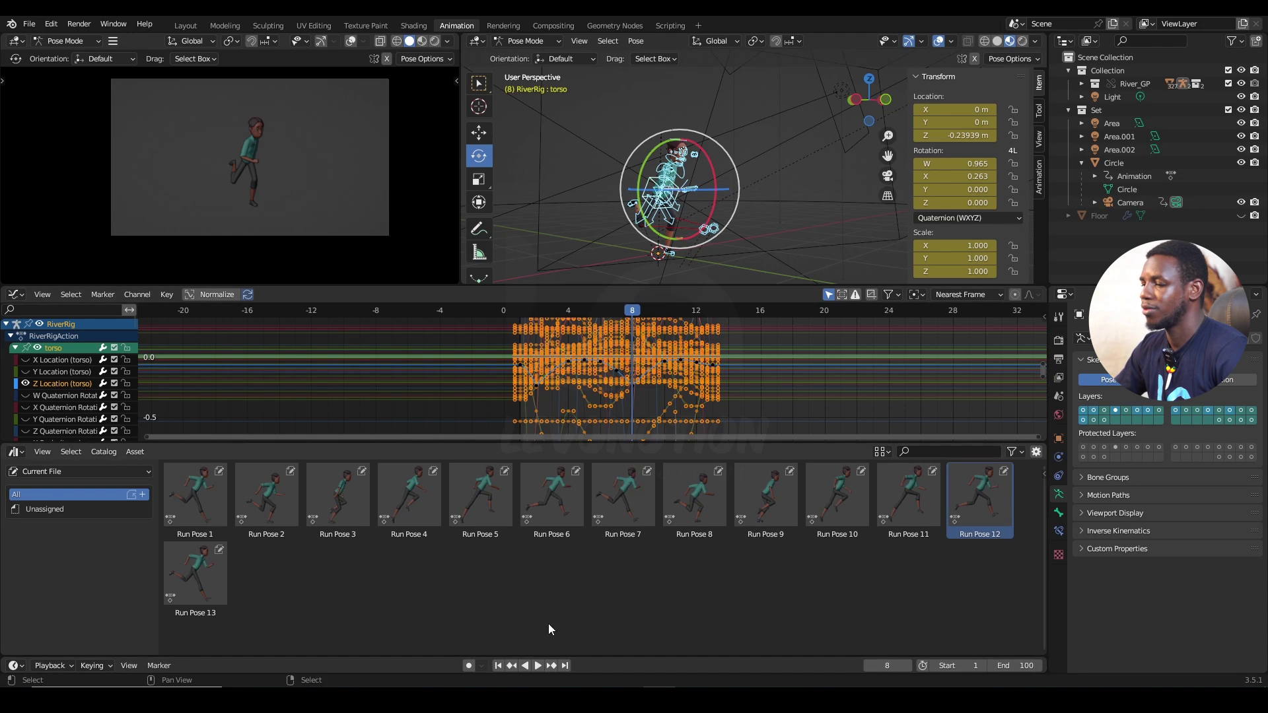
# Play the animation from frame 1 past the keyed range, stop it, and go to frame 10.
pyautogui.click(498, 665)
pyautogui.press('space')
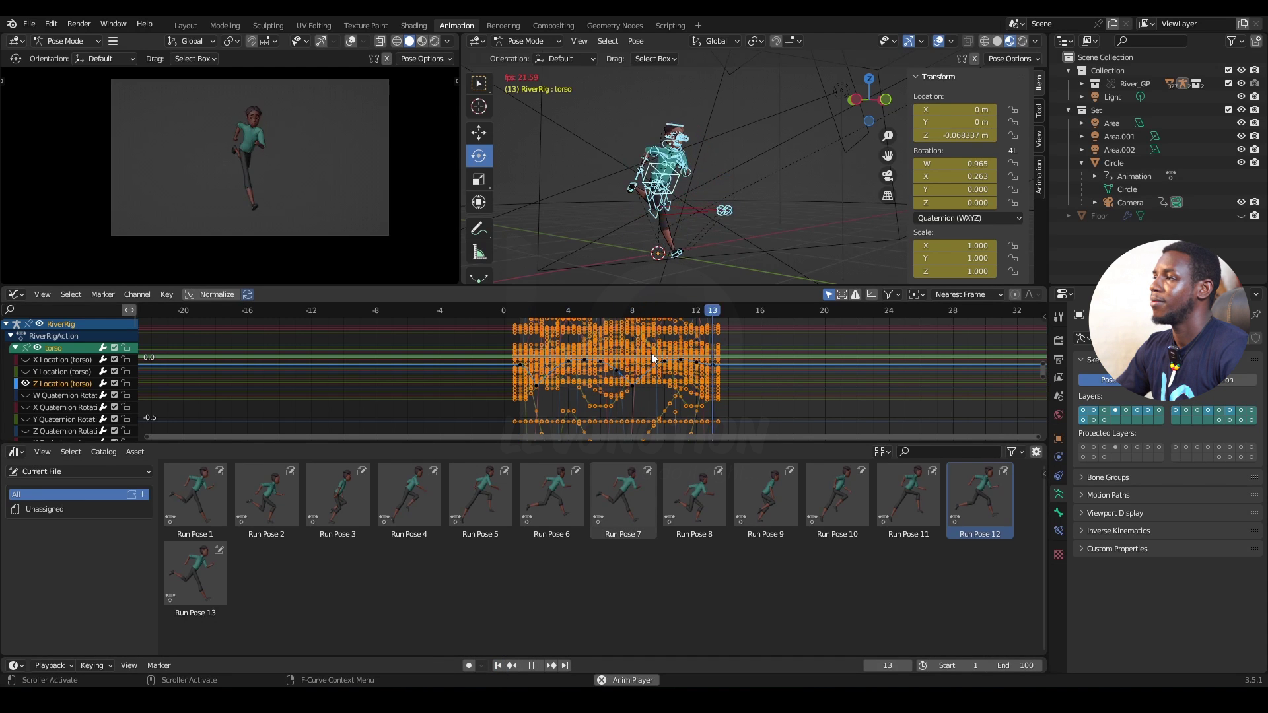
pyautogui.press('space')
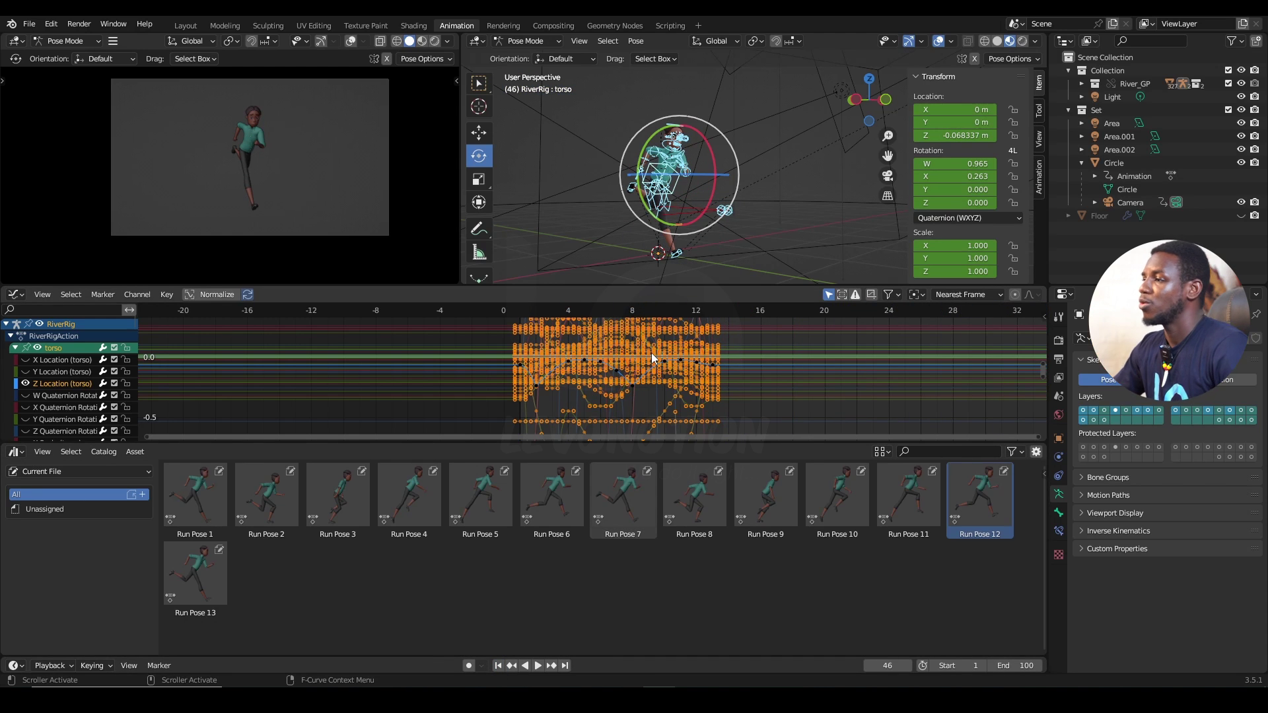
pyautogui.moveTo(680, 307); pyautogui.dragTo(663, 308)
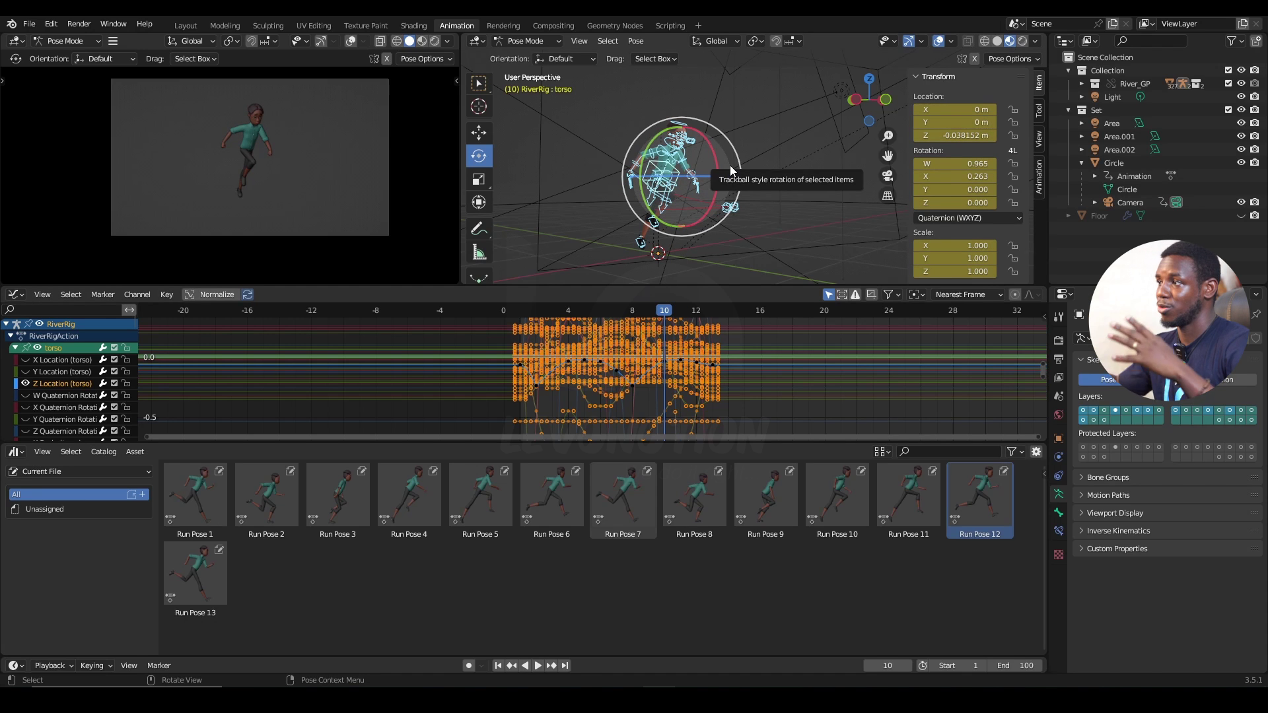
# Select all keyframes of the rig's curves, make their extrapolation cyclic with the Make Cyclic F-Modifier, and inspect the repeating curves.
pyautogui.press('a')
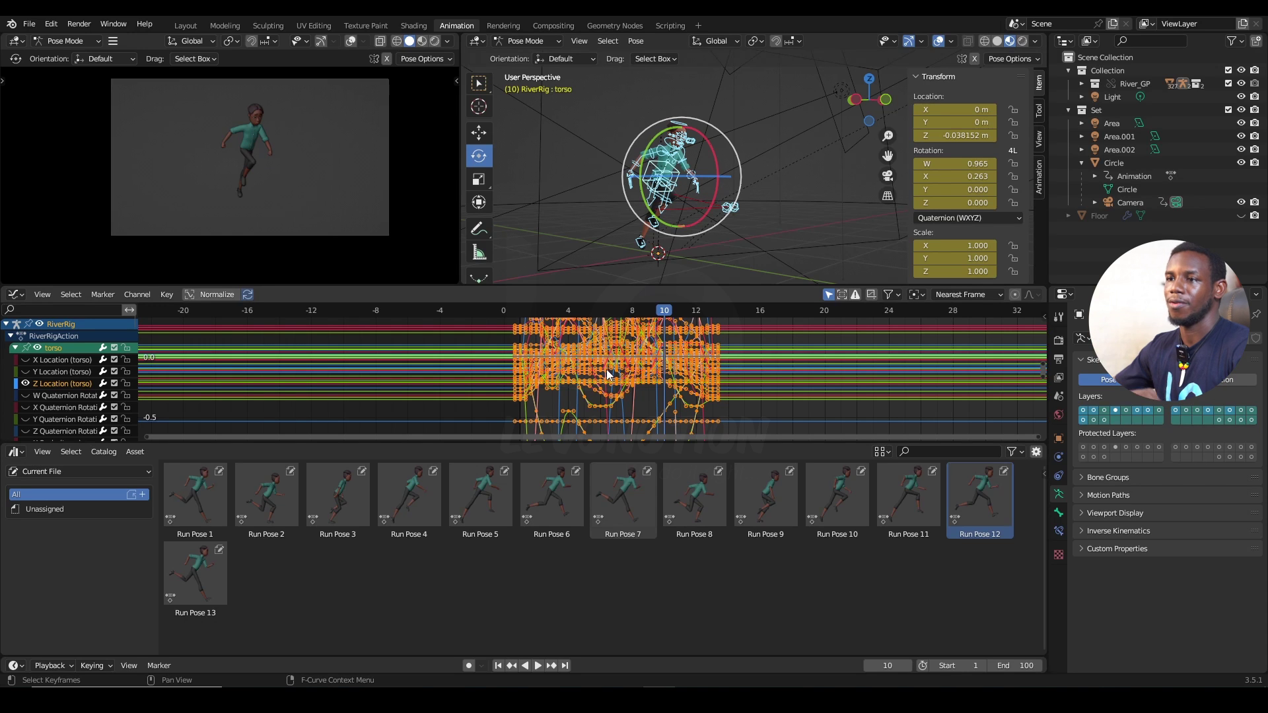
pyautogui.click(139, 296)
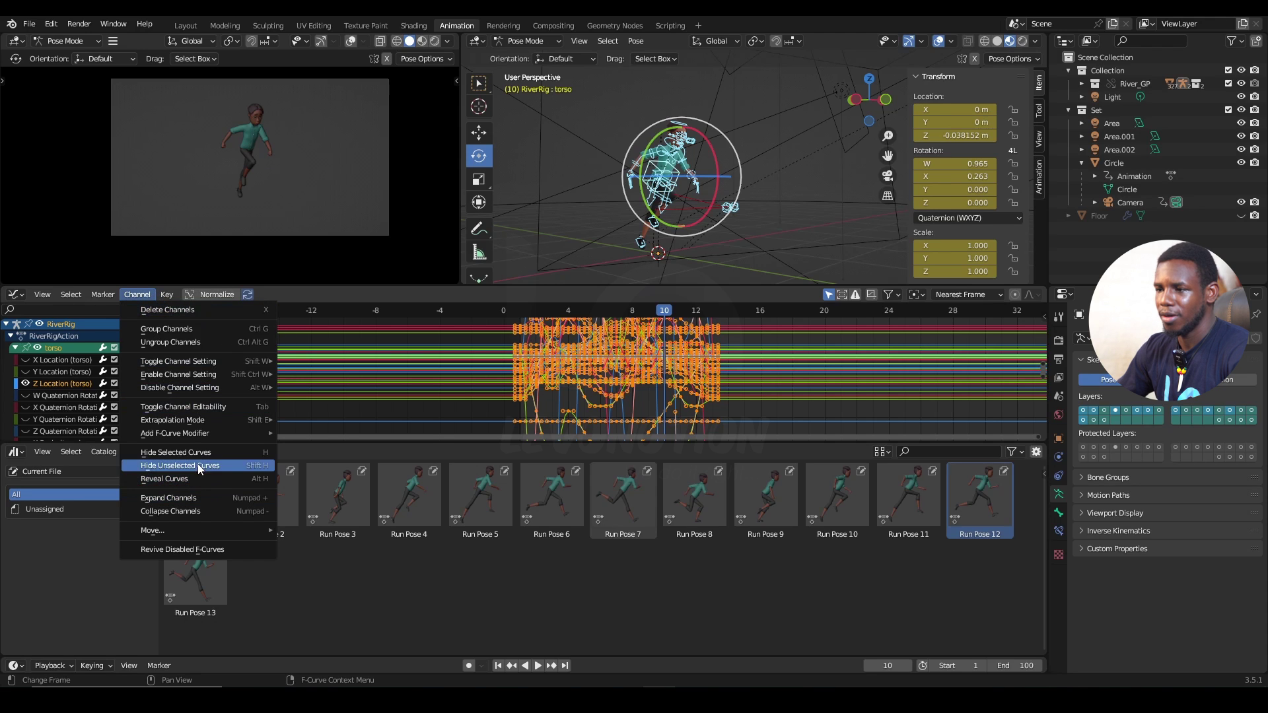
pyautogui.moveTo(203, 420)
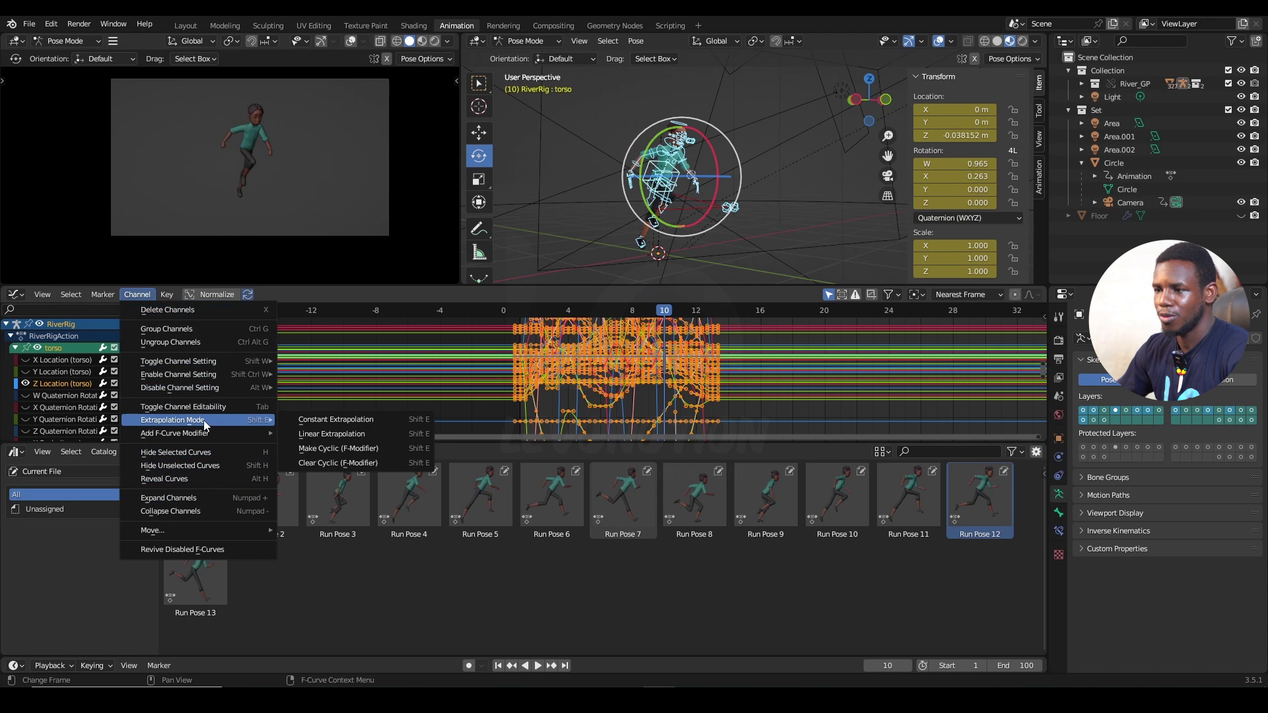
pyautogui.click(322, 450)
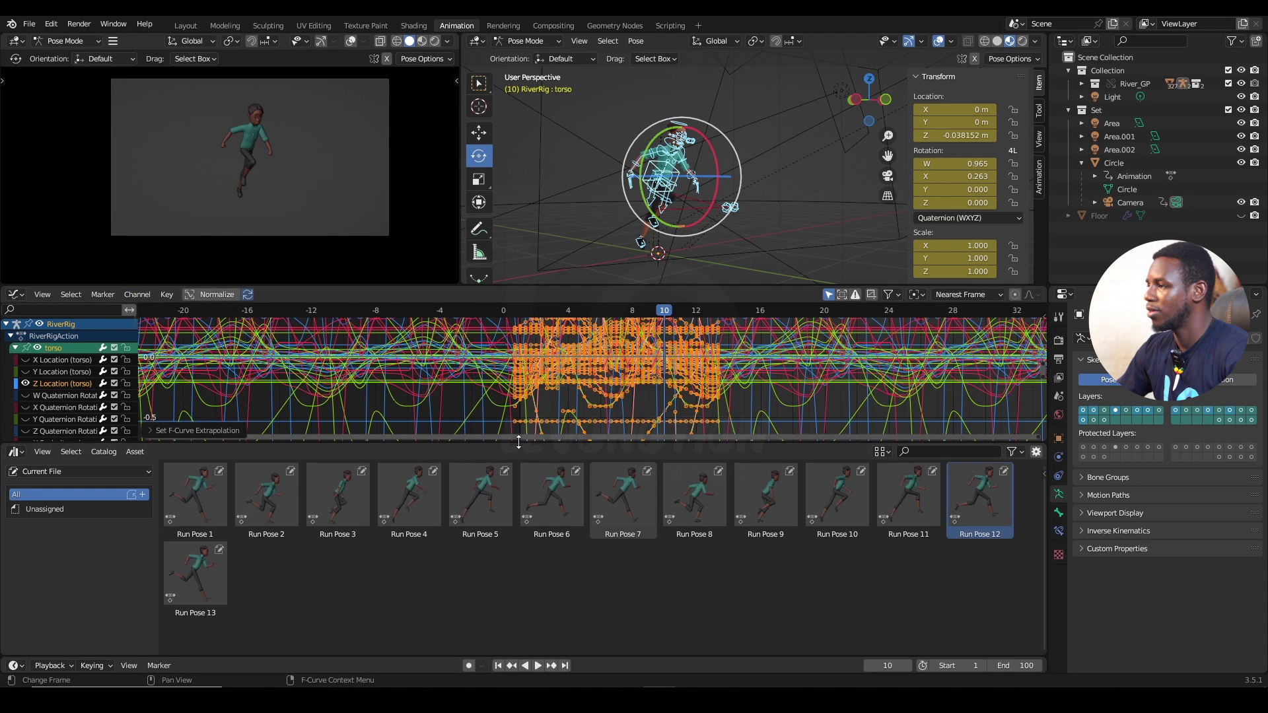
pyautogui.scroll(-5, 700, 390)
pyautogui.scroll(-4, 726, 378)
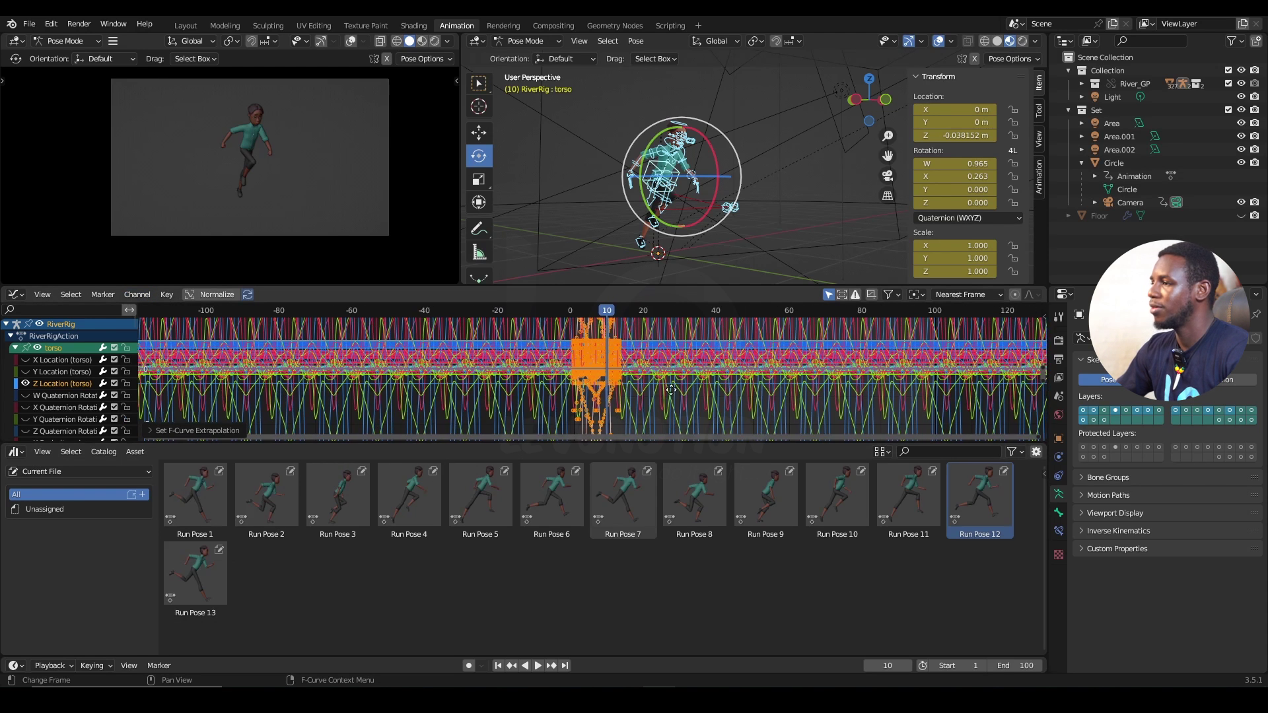
pyautogui.moveTo(726, 378); pyautogui.dragTo(509, 371, button='middle')
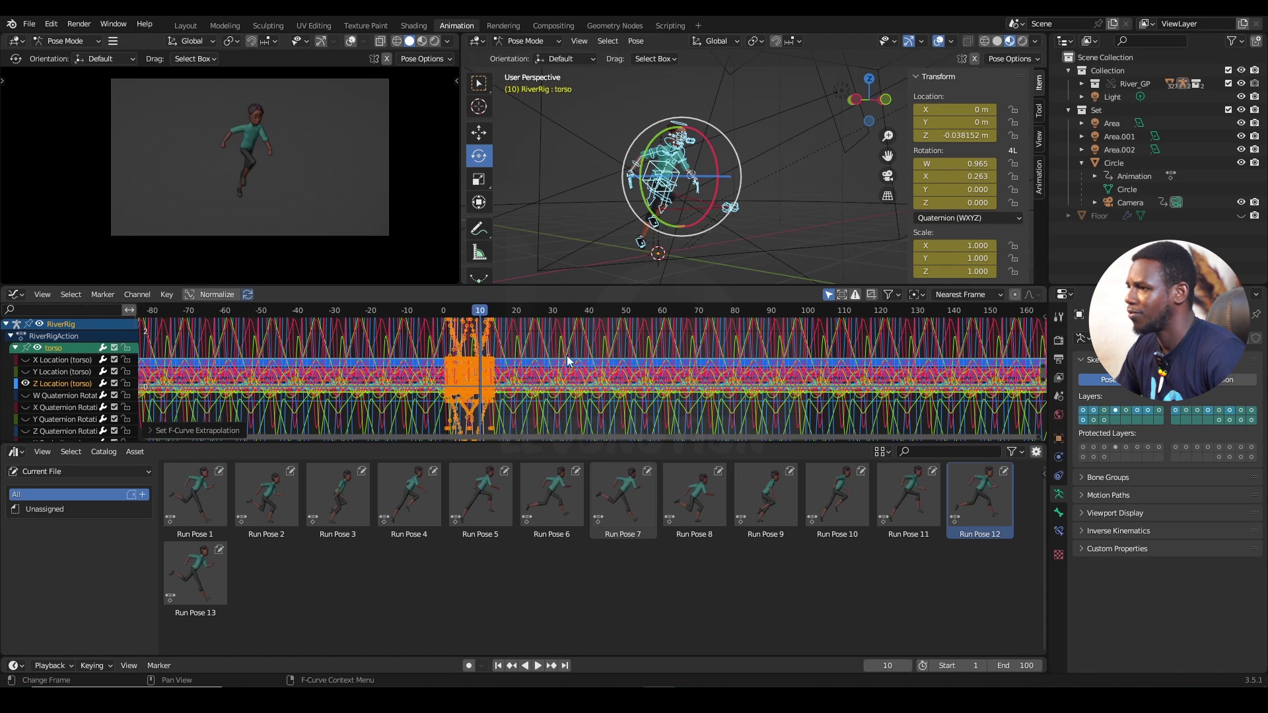
pyautogui.scroll(3, 593, 370)
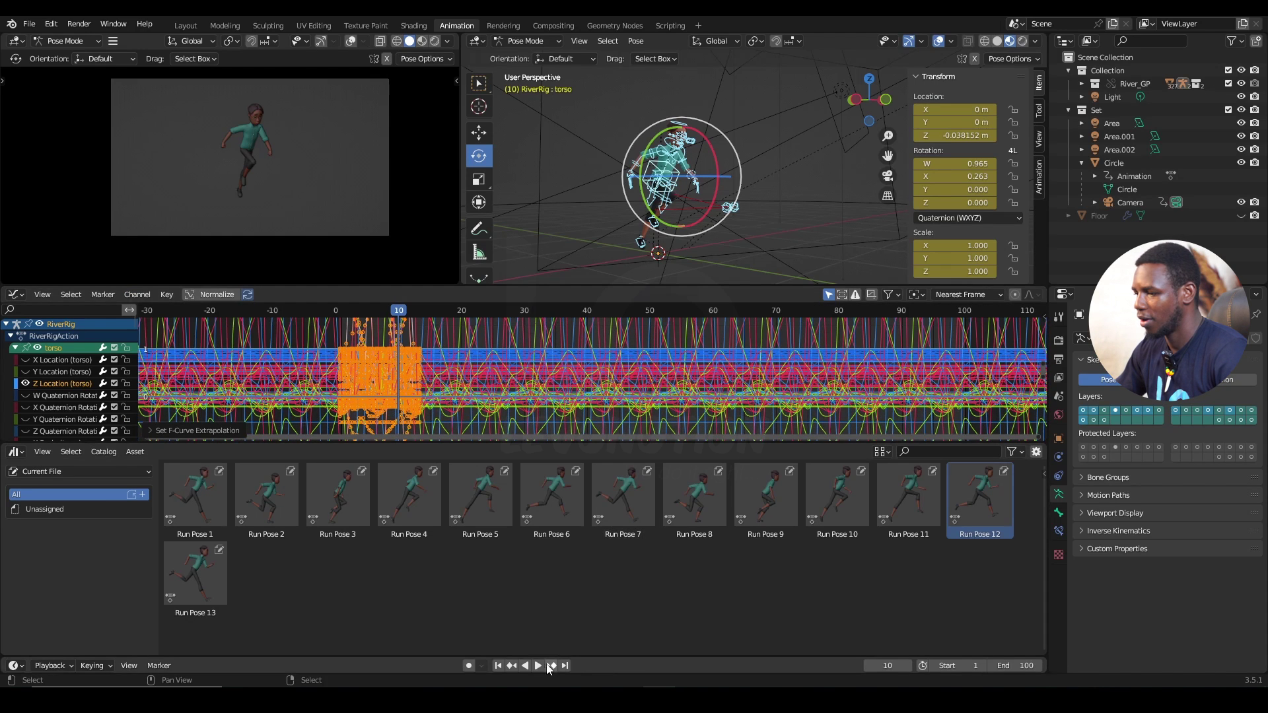
# Return to frame 1, select the Circle object, and play the animation to check that the run repeats beyond frame 13.
pyautogui.click(498, 666)
pyautogui.click(584, 205)
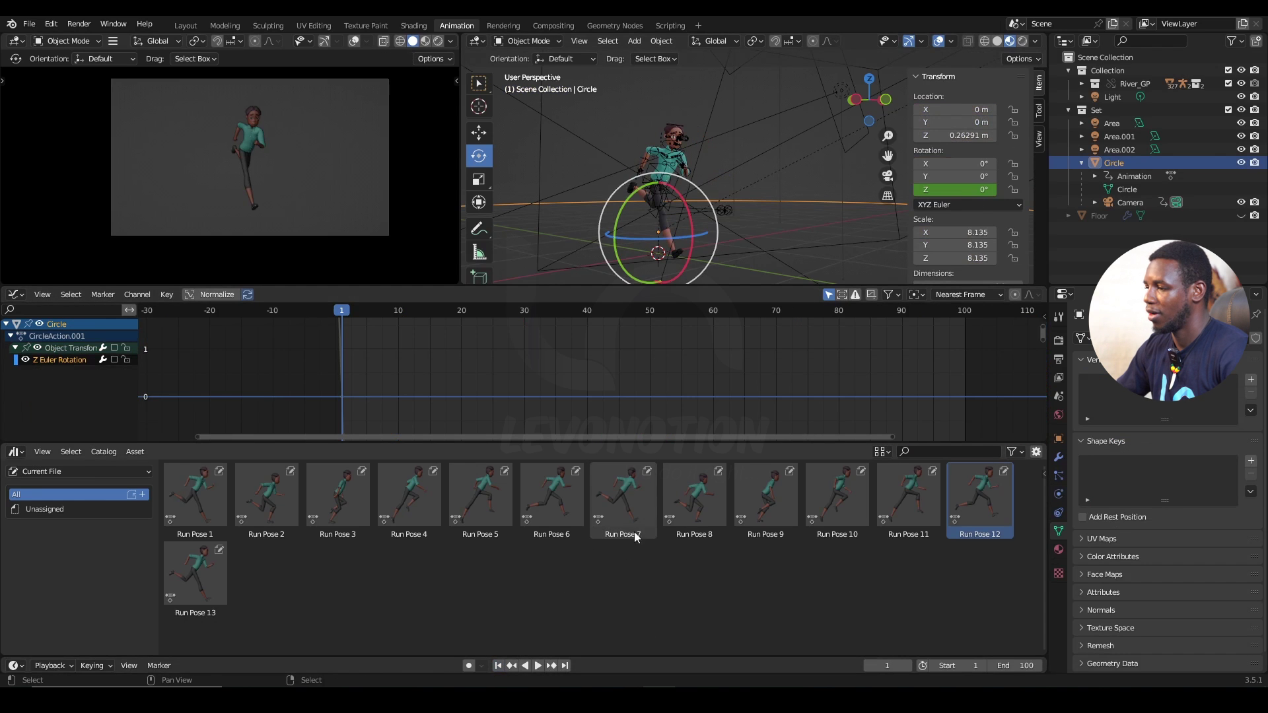
pyautogui.click(536, 666)
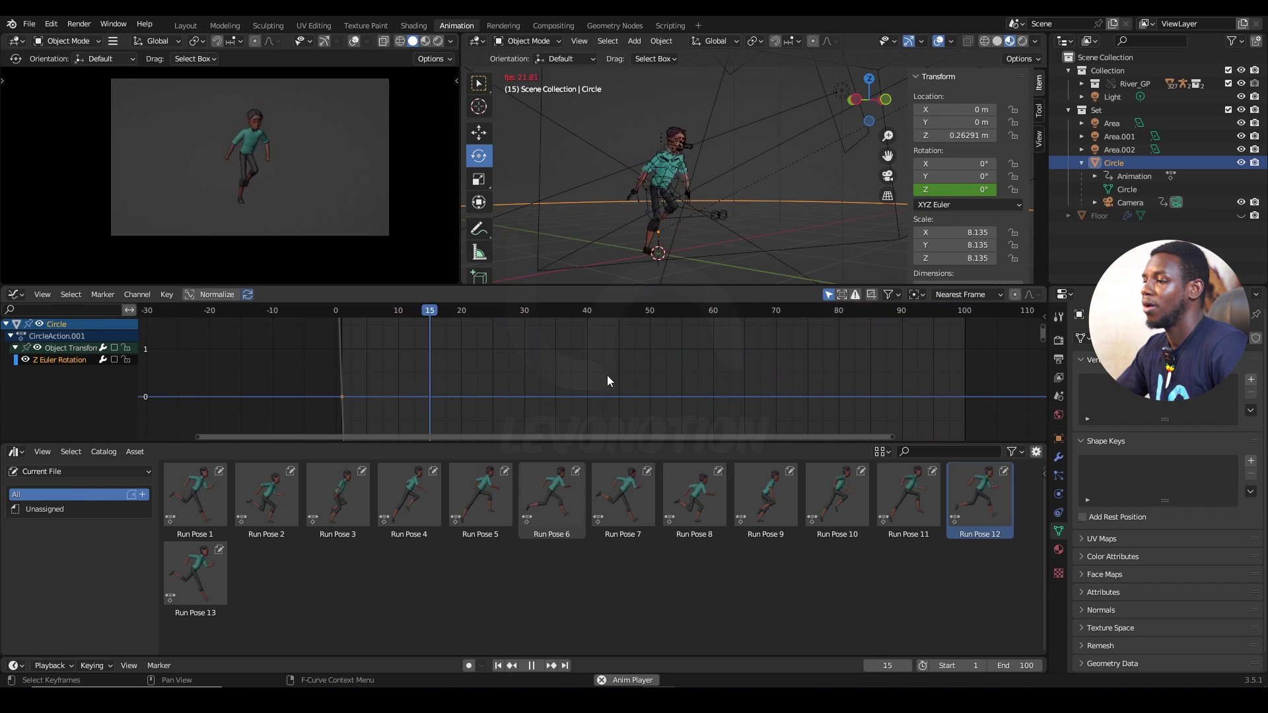
pyautogui.press('space')
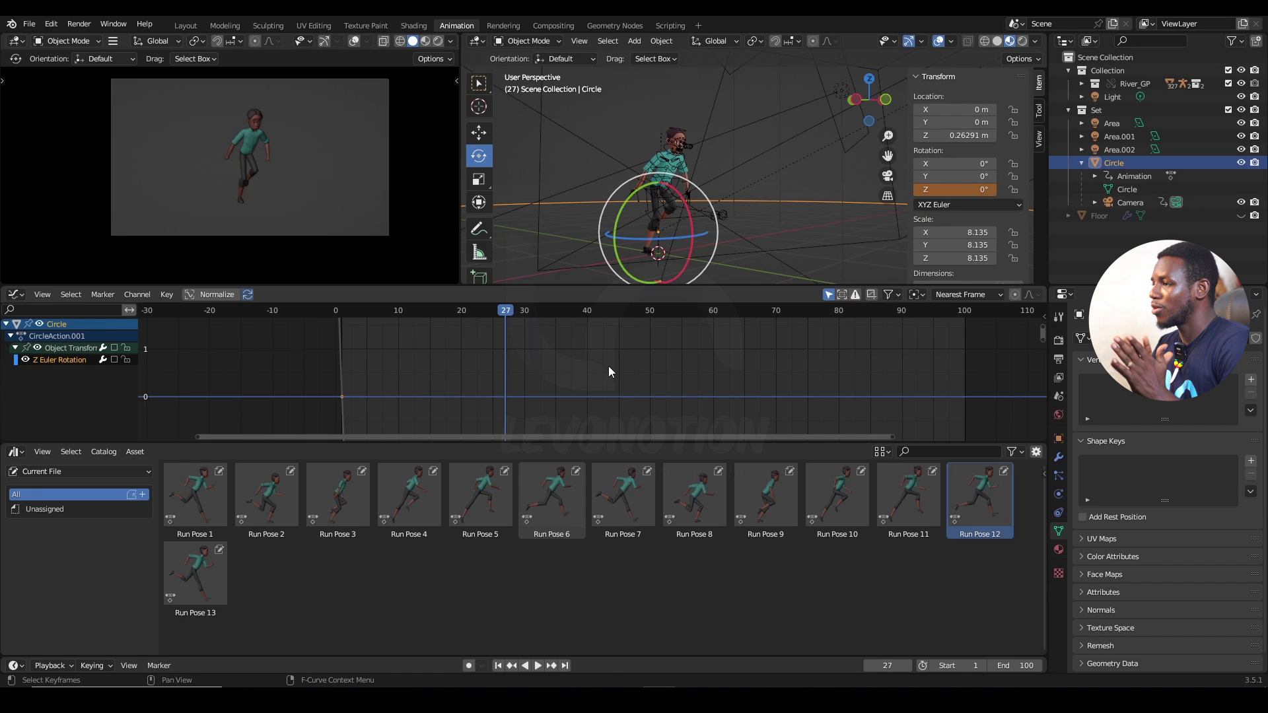